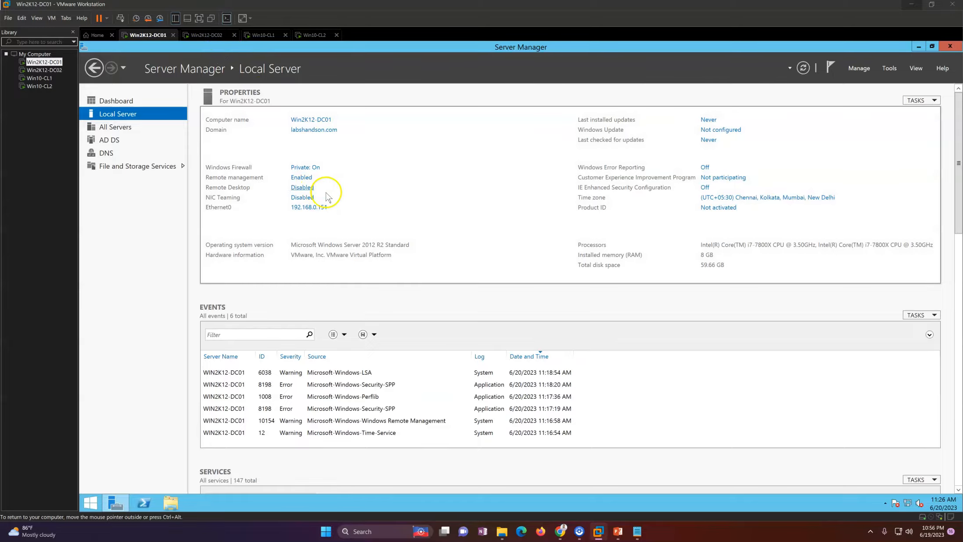
pyautogui.click(208, 35)
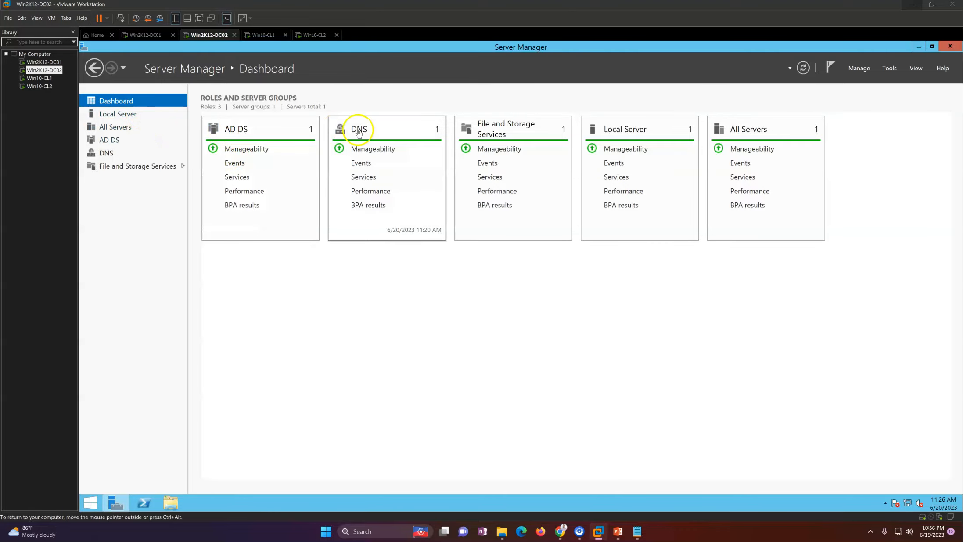
pyautogui.click(132, 113)
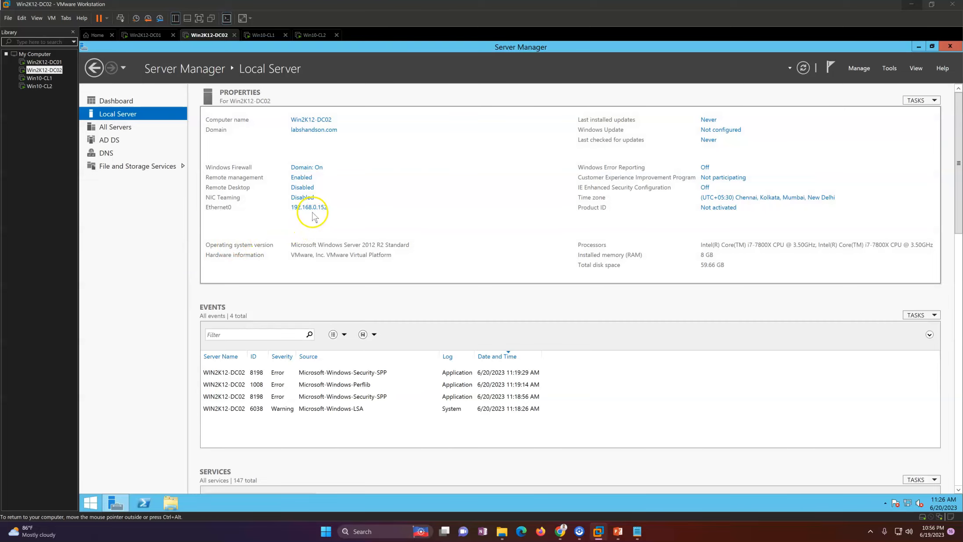
pyautogui.click(124, 100)
pyautogui.click(257, 37)
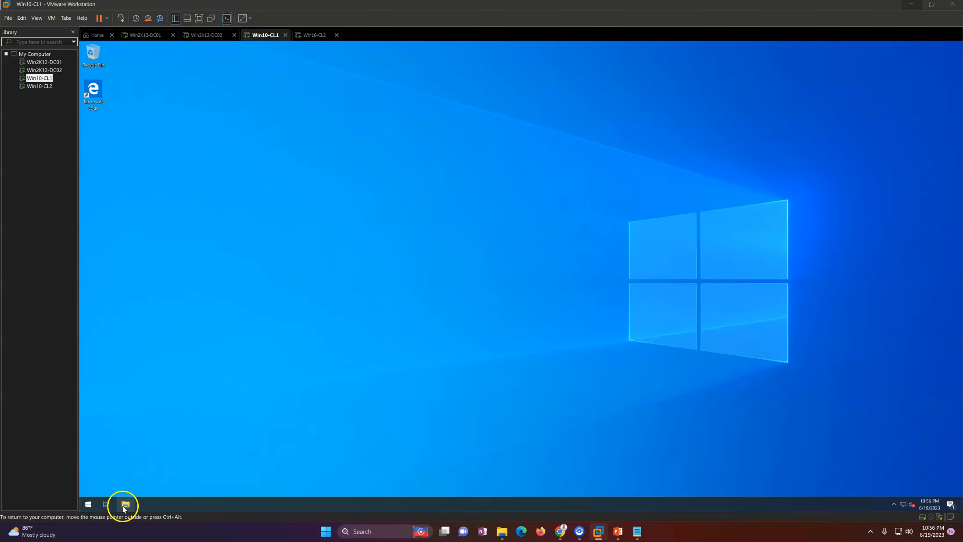
pyautogui.click(124, 504)
pyautogui.rightClick(330, 275)
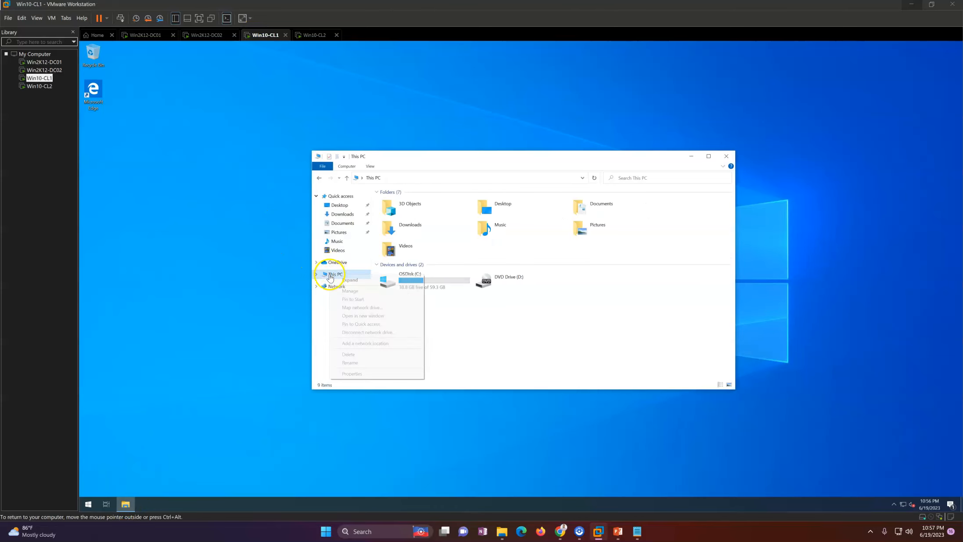
pyautogui.click(364, 379)
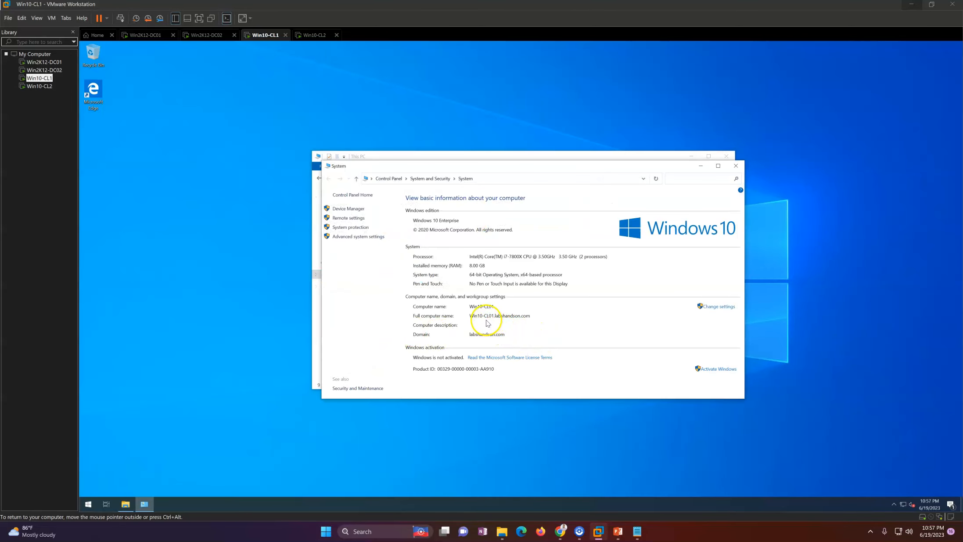
pyautogui.click(736, 165)
pyautogui.click(155, 33)
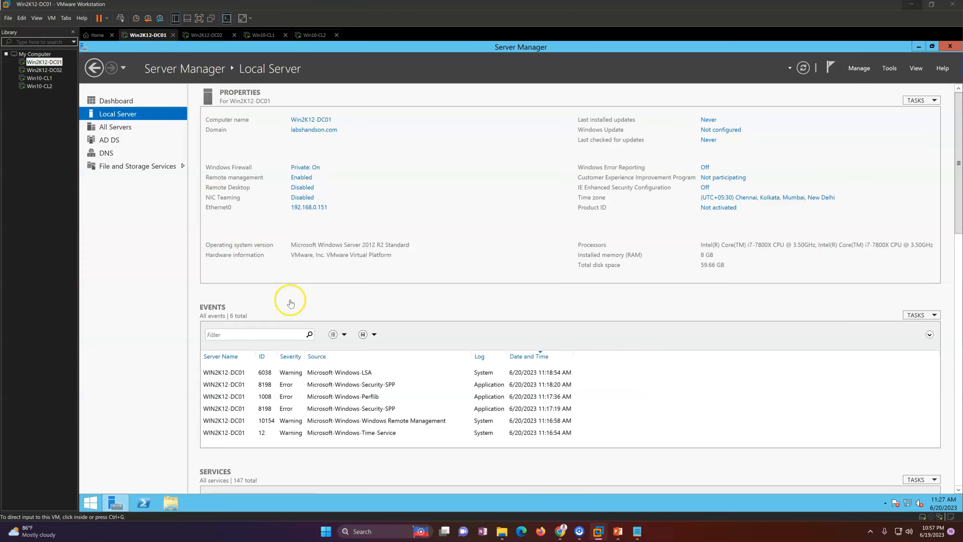
# Open Active Directory Sites and Services from the desktop, setting the Users and Computers window aside.
pyautogui.click(116, 505)
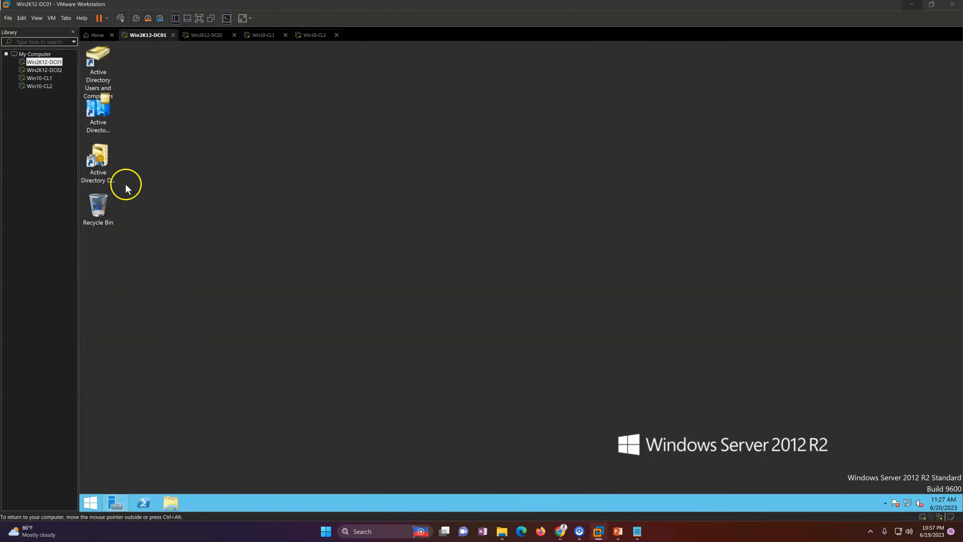
pyautogui.click(96, 123)
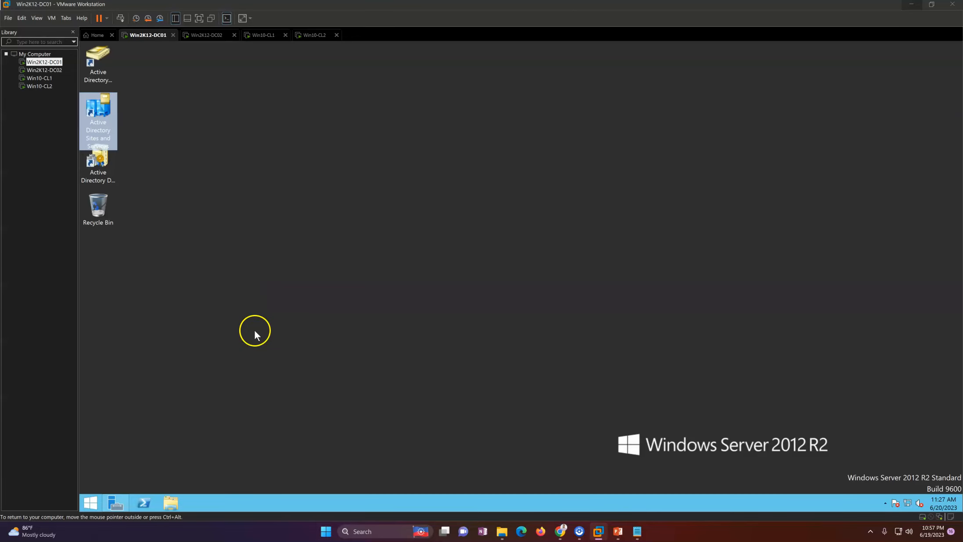
pyautogui.doubleClick(87, 62)
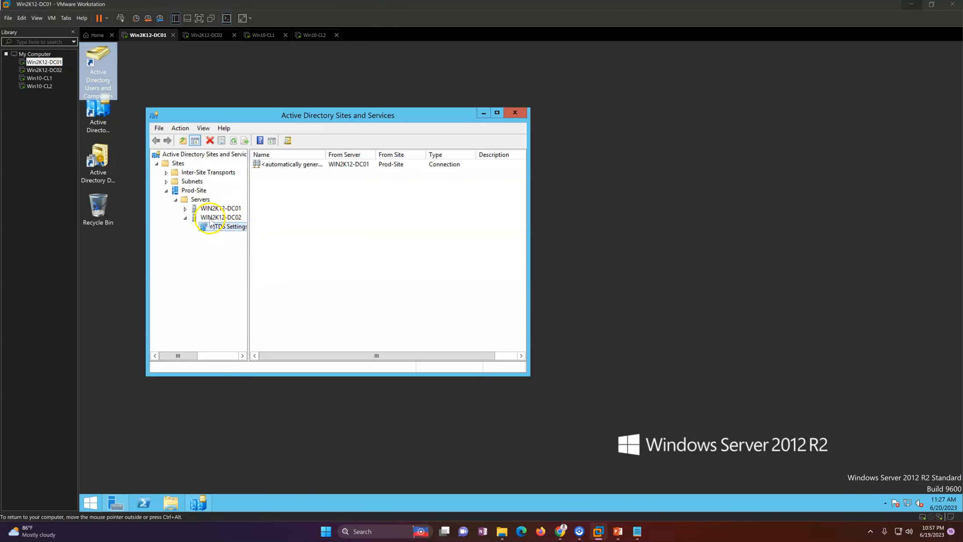
pyautogui.moveTo(408, 90); pyautogui.dragTo(714, 95)
pyautogui.click(708, 92)
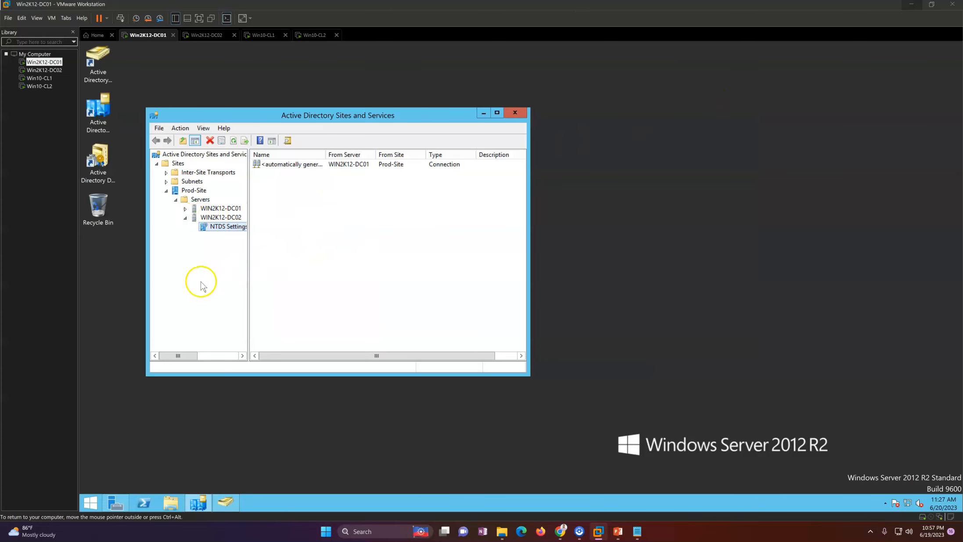
# Expand Prod-Site to show NTDS Settings for both WIN2K12-DC01 and WIN2K12-DC02.
pyautogui.click(193, 190)
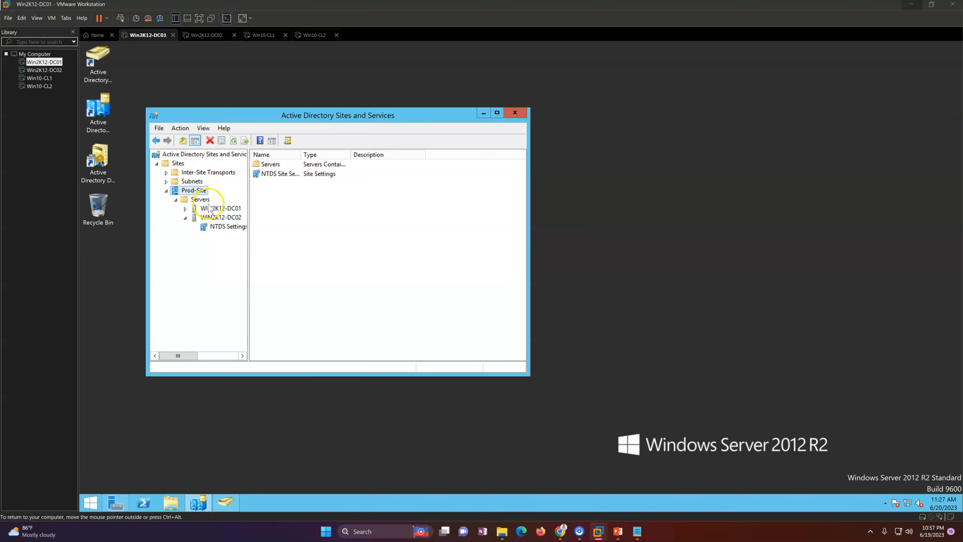
pyautogui.click(210, 209)
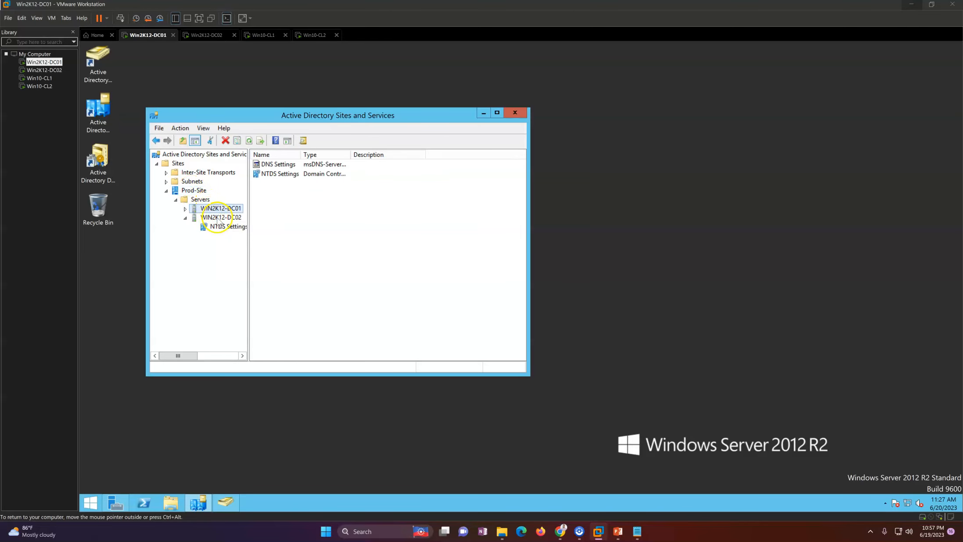
pyautogui.doubleClick(218, 217)
pyautogui.click(184, 209)
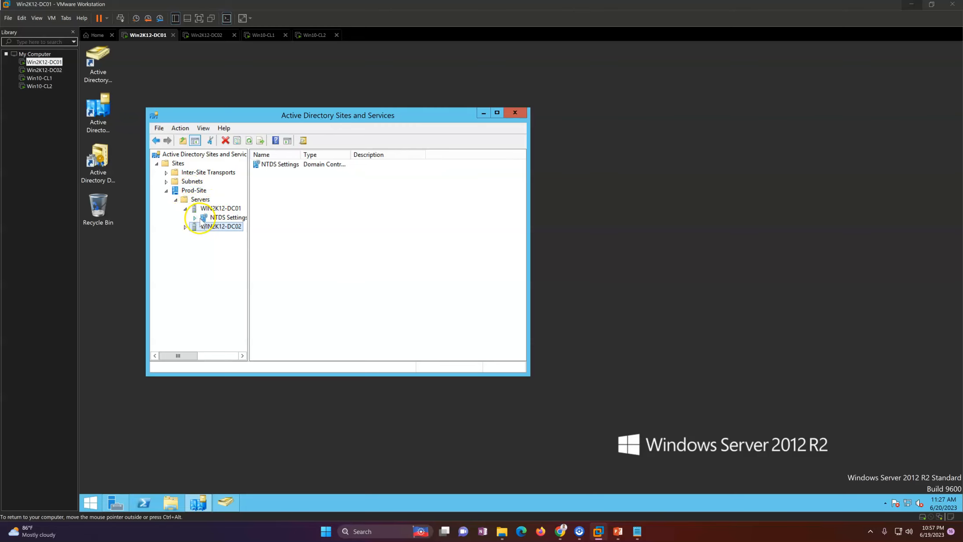
pyautogui.click(206, 218)
pyautogui.doubleClick(215, 227)
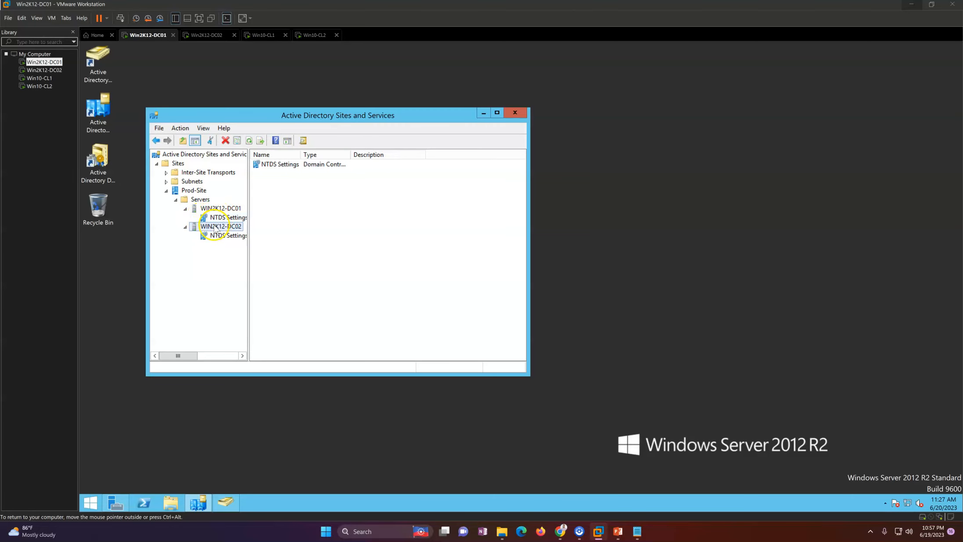
pyautogui.click(201, 235)
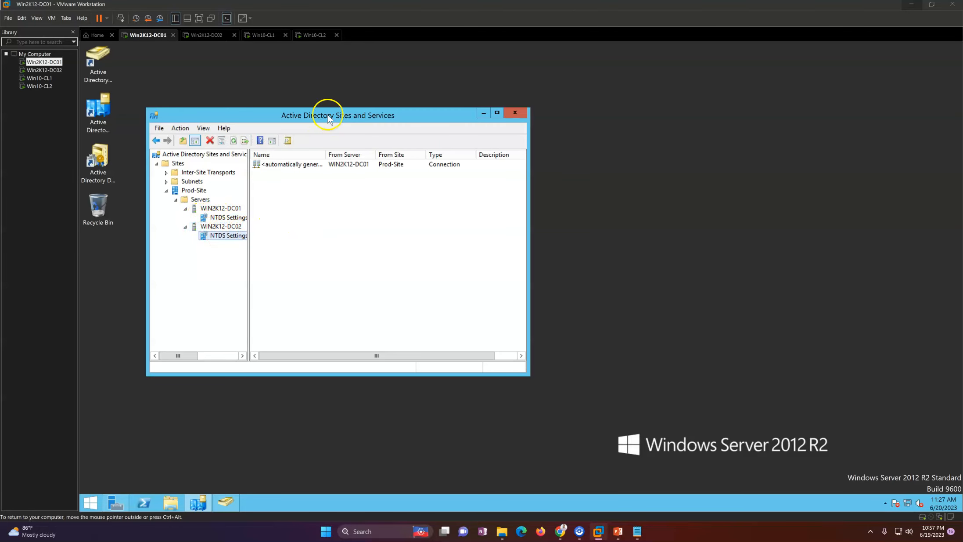
# Shift the Sites and Services window right and bring Users and Computers forward.
pyautogui.moveTo(322, 113); pyautogui.dragTo(390, 118)
pyautogui.click(263, 190)
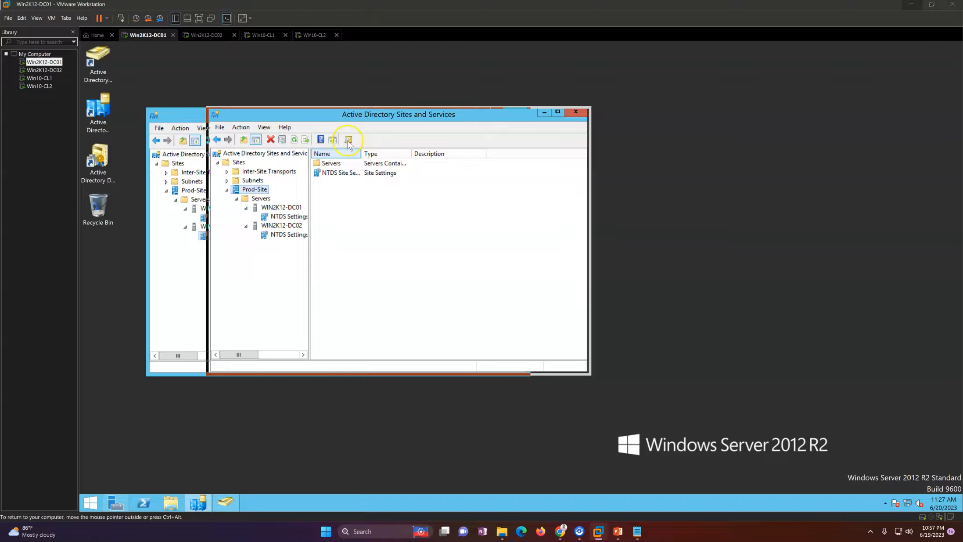
pyautogui.moveTo(355, 116); pyautogui.dragTo(393, 114)
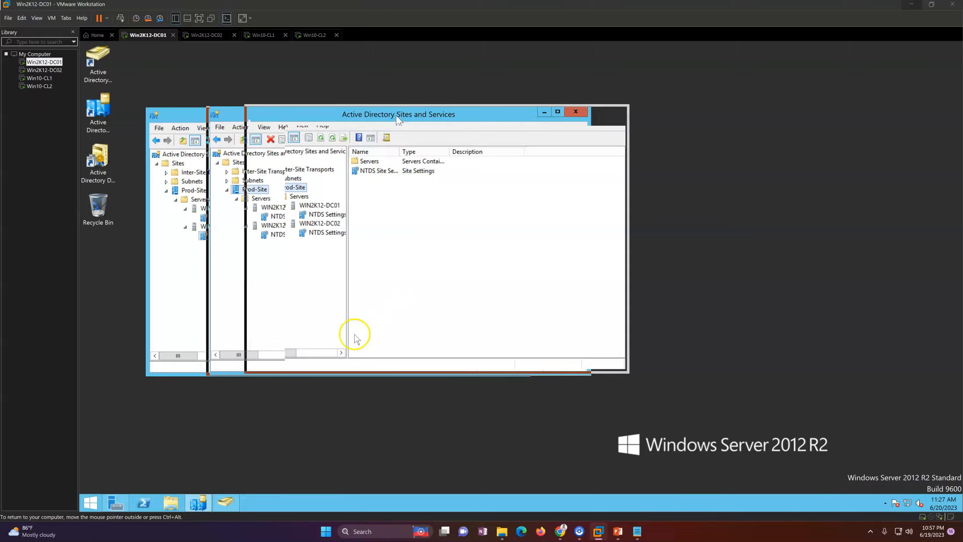
pyautogui.click(233, 502)
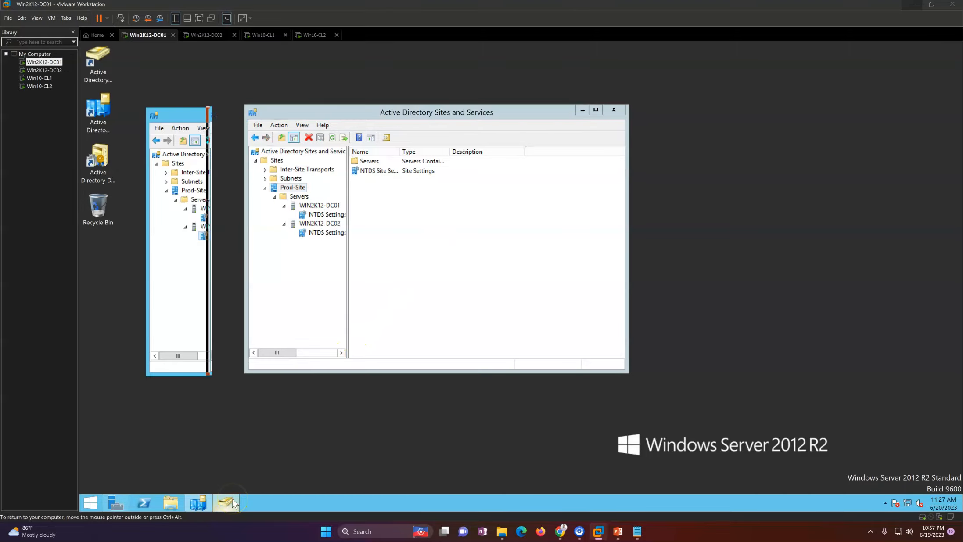
# Refresh the desktop and open the empty LHO Workstations OU in Users and Computers.
pyautogui.moveTo(532, 92); pyautogui.dragTo(327, 100)
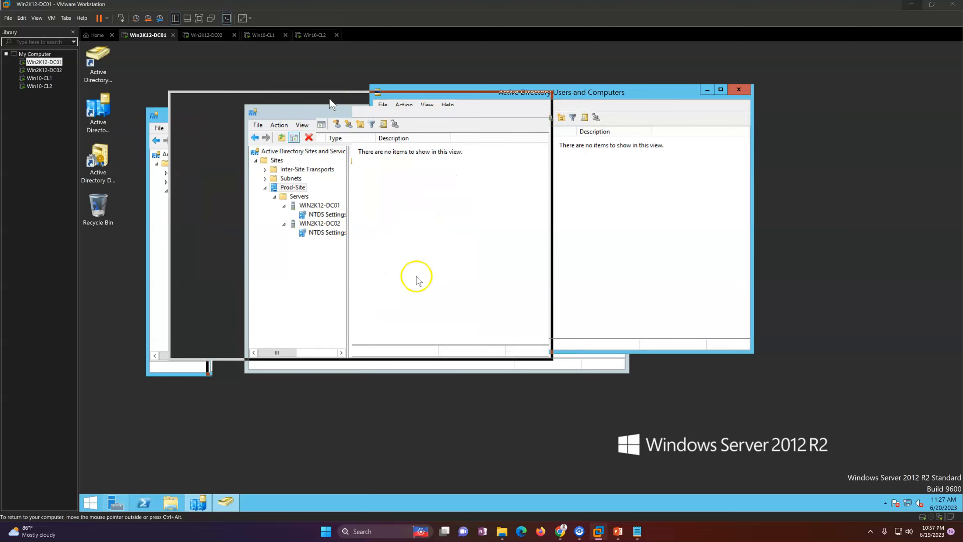
pyautogui.rightClick(430, 223)
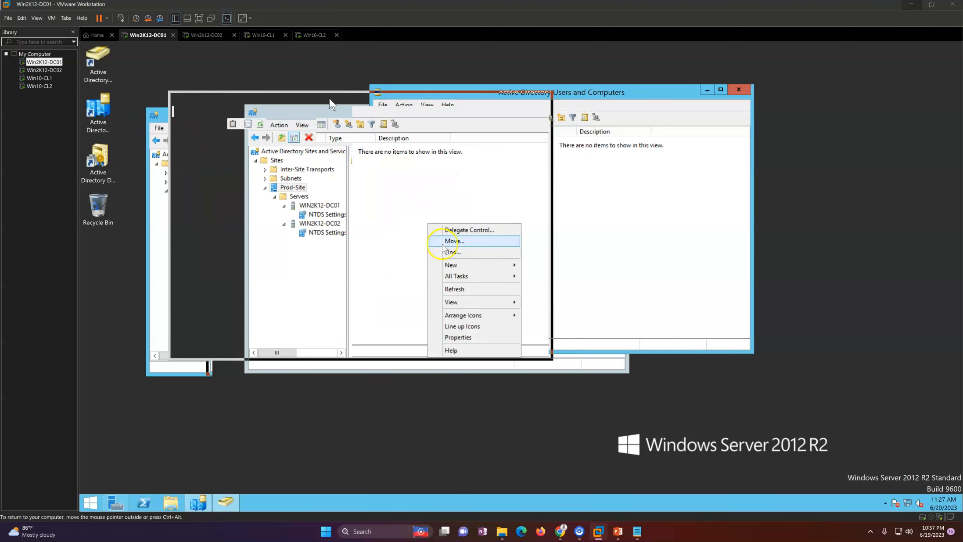
pyautogui.rightClick(409, 387)
pyautogui.click(431, 411)
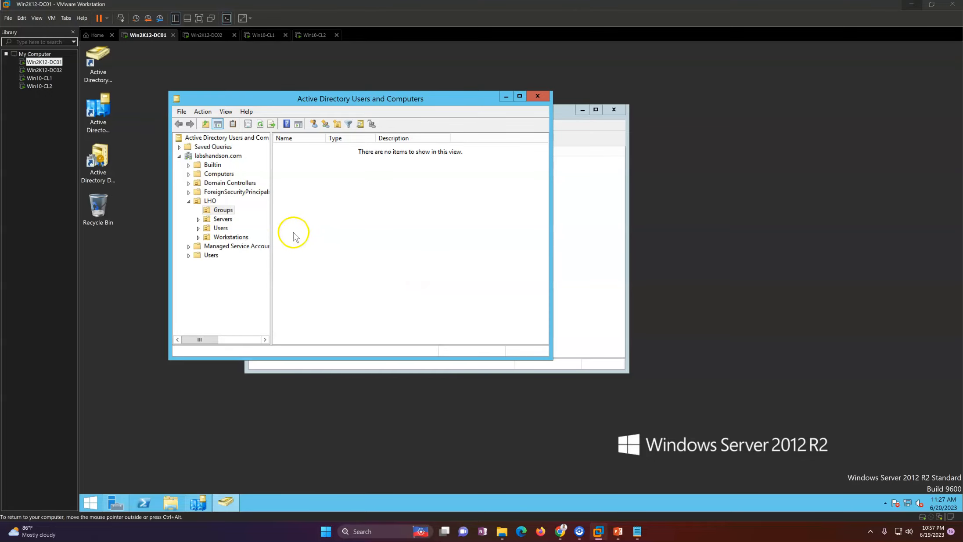
pyautogui.click(229, 237)
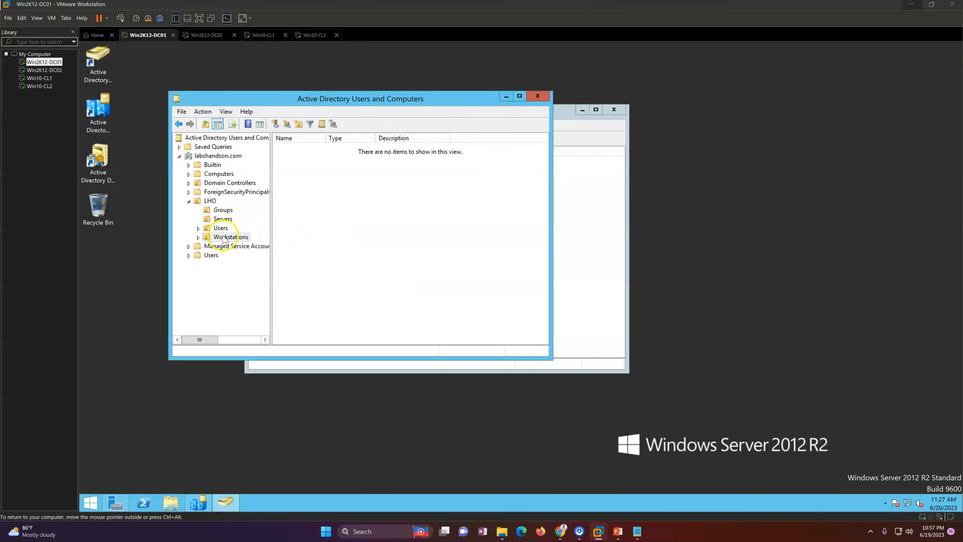
pyautogui.rightClick(327, 231)
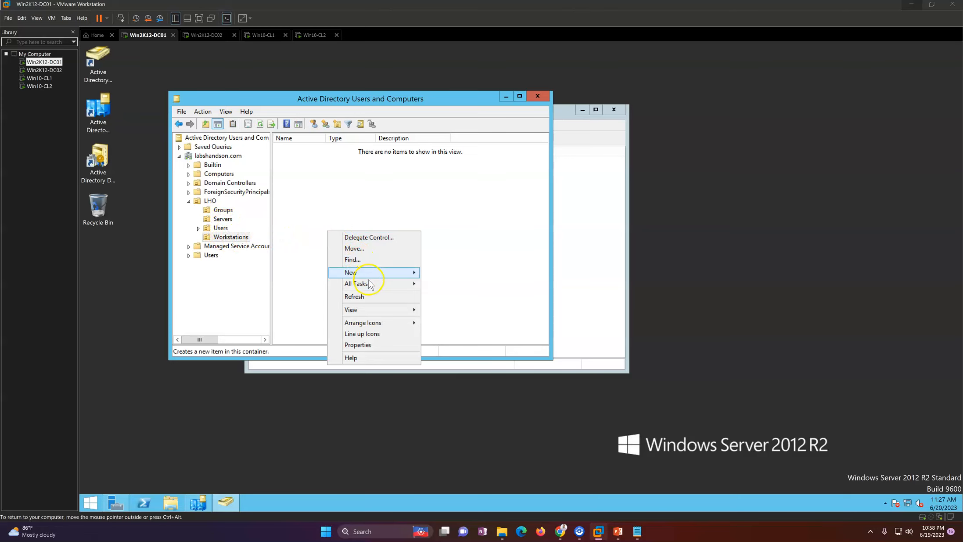
pyautogui.click(366, 297)
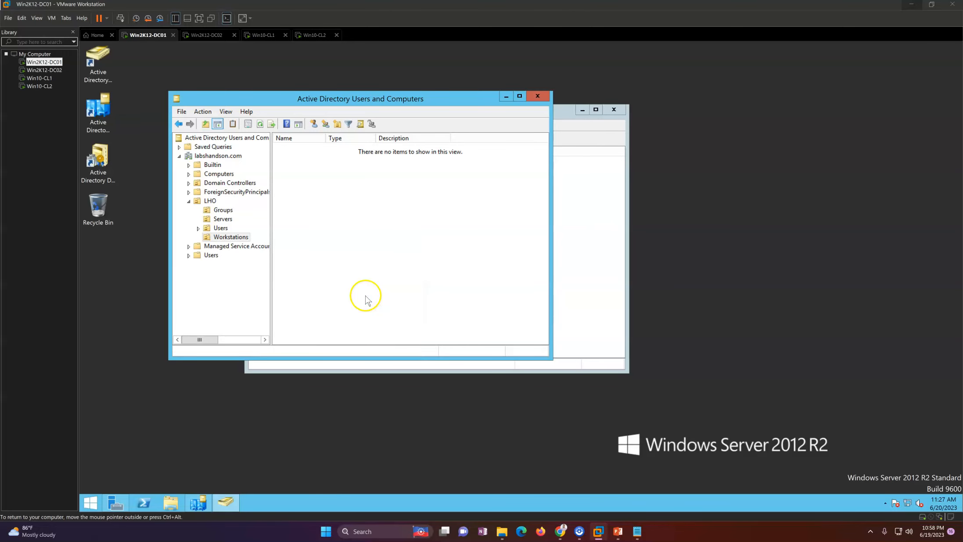
# Move WIN10-CL01 and WIN10-CL02 from Computers into the LHO Workstations OU.
pyautogui.click(218, 174)
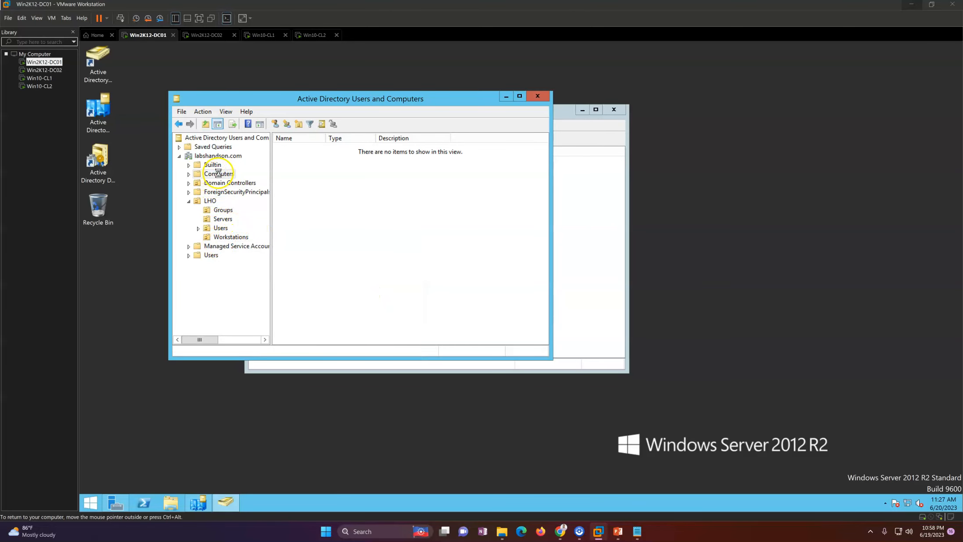
pyautogui.rightClick(325, 212)
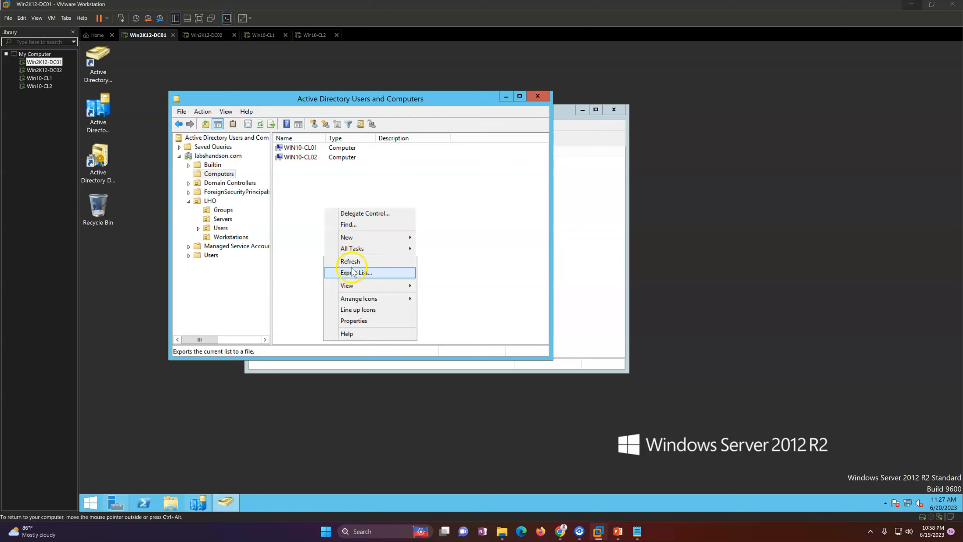
pyautogui.click(356, 261)
pyautogui.moveTo(306, 203); pyautogui.dragTo(318, 152)
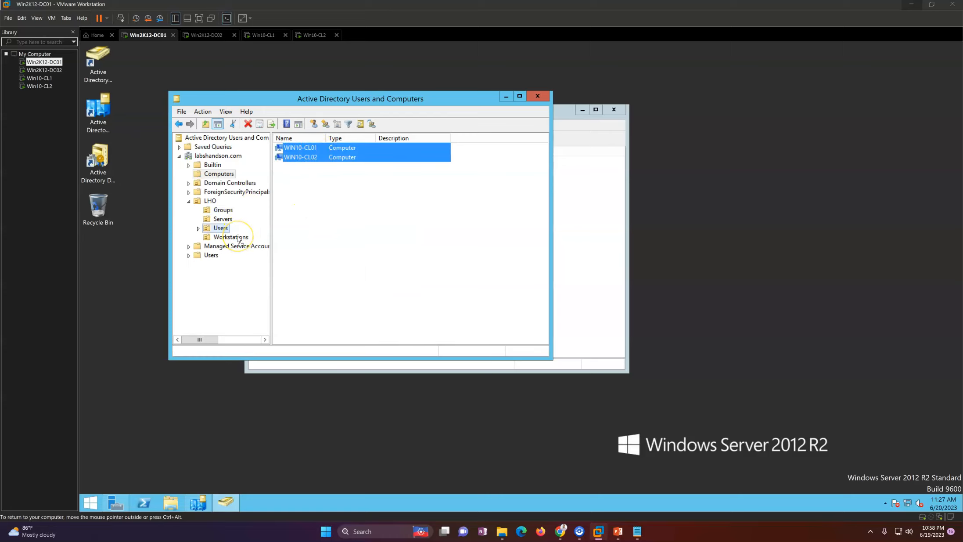
pyautogui.moveTo(235, 240); pyautogui.dragTo(236, 242)
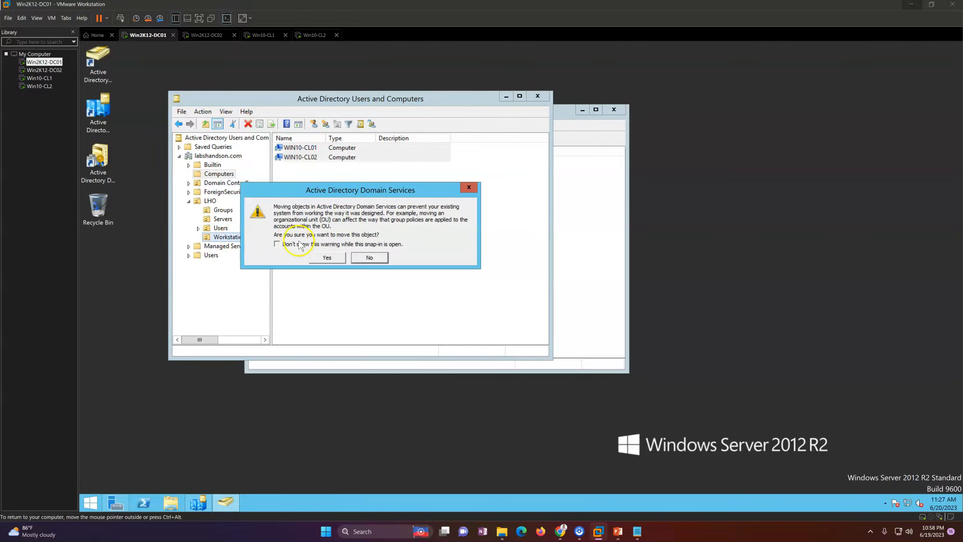
pyautogui.click(325, 258)
pyautogui.click(228, 237)
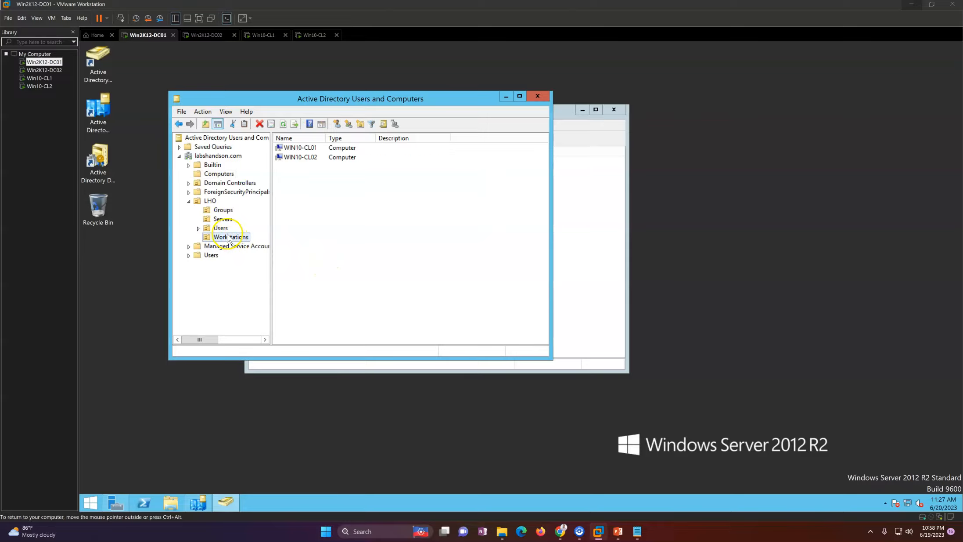
# Browse LHO Users, Servers and Groups, list the Domain Controllers, and minimize Sites and Services.
pyautogui.click(222, 228)
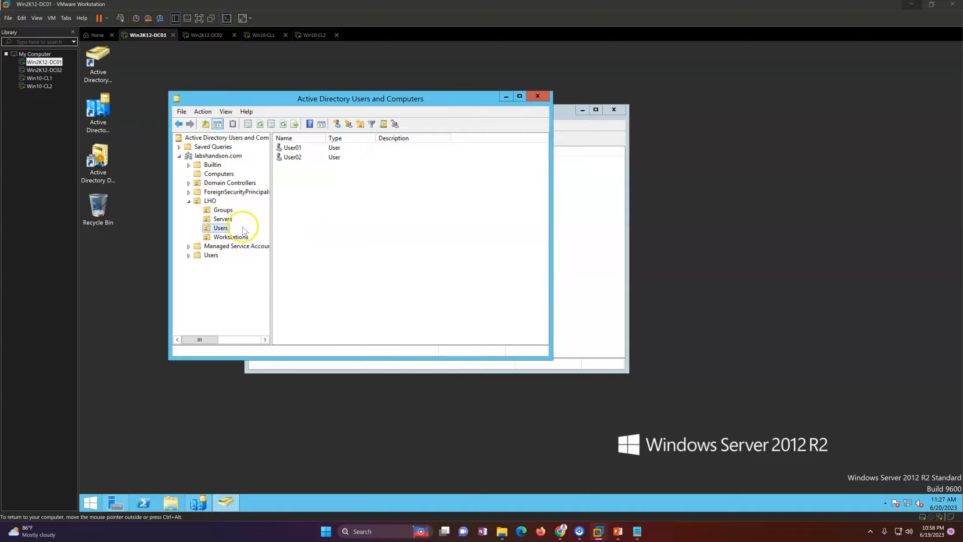
pyautogui.click(223, 219)
pyautogui.click(223, 209)
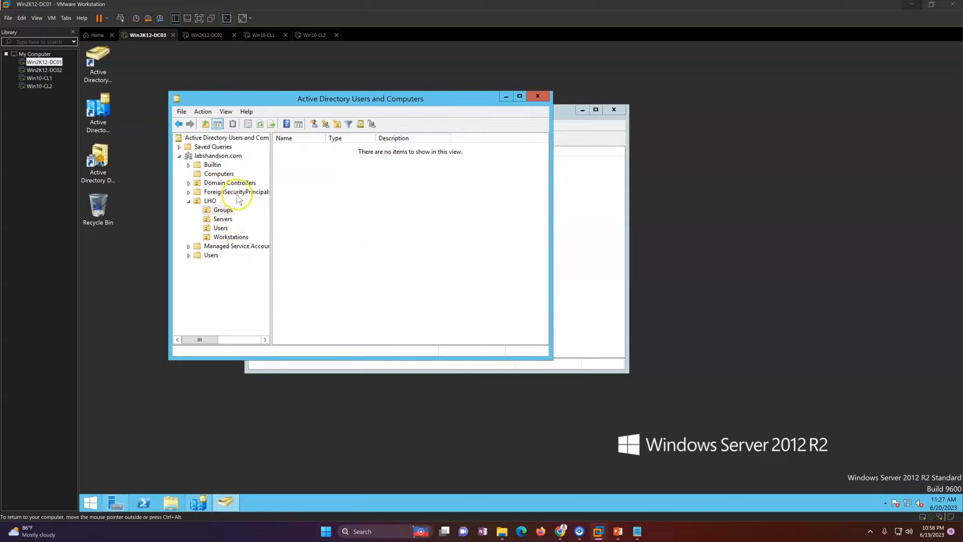
pyautogui.click(242, 184)
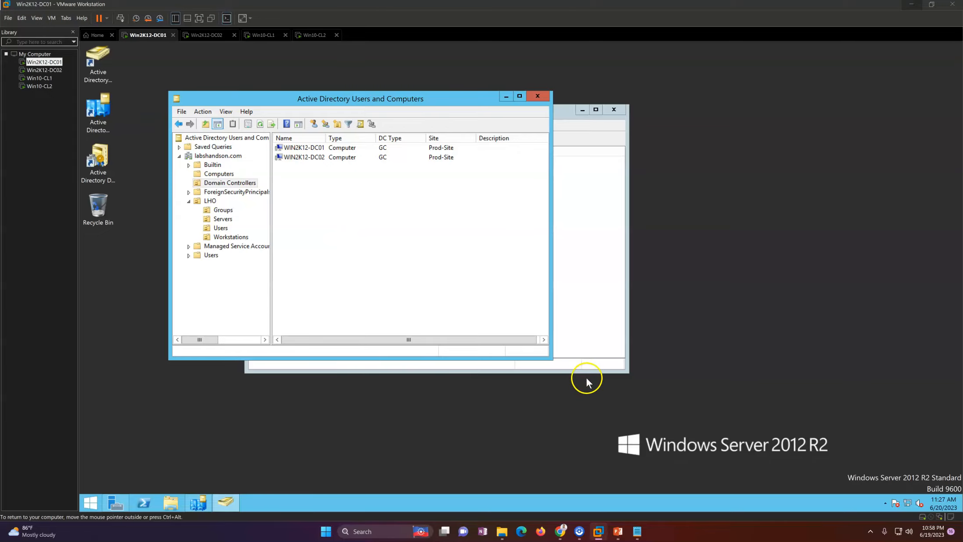
pyautogui.click(585, 236)
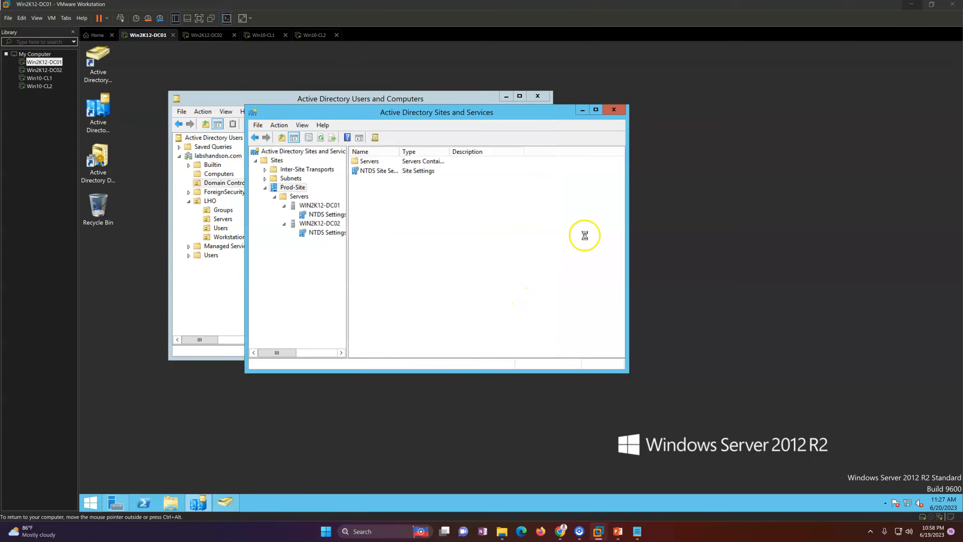
pyautogui.click(582, 109)
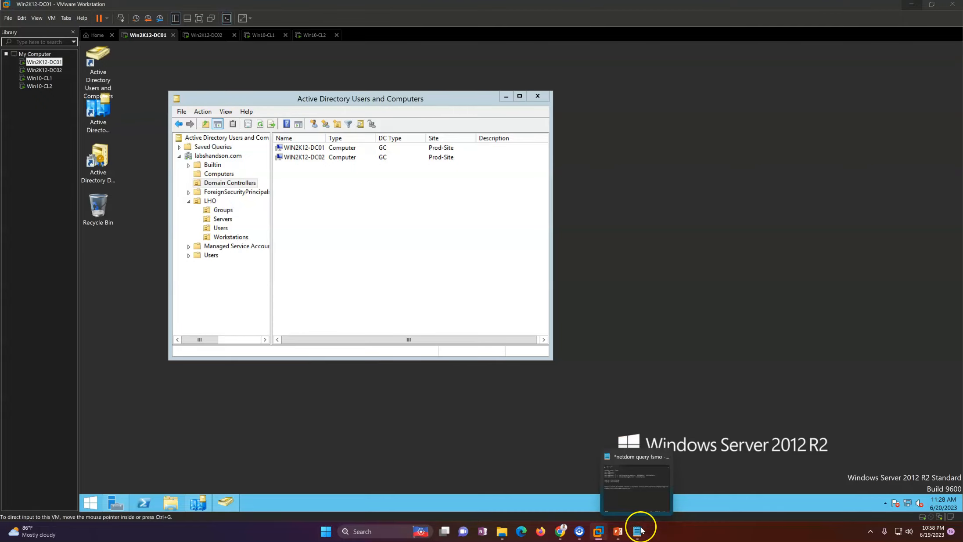
# Return to the slide show and advance to slide 3, Planning - Prerequisites & Information gathering.
pyautogui.click(618, 532)
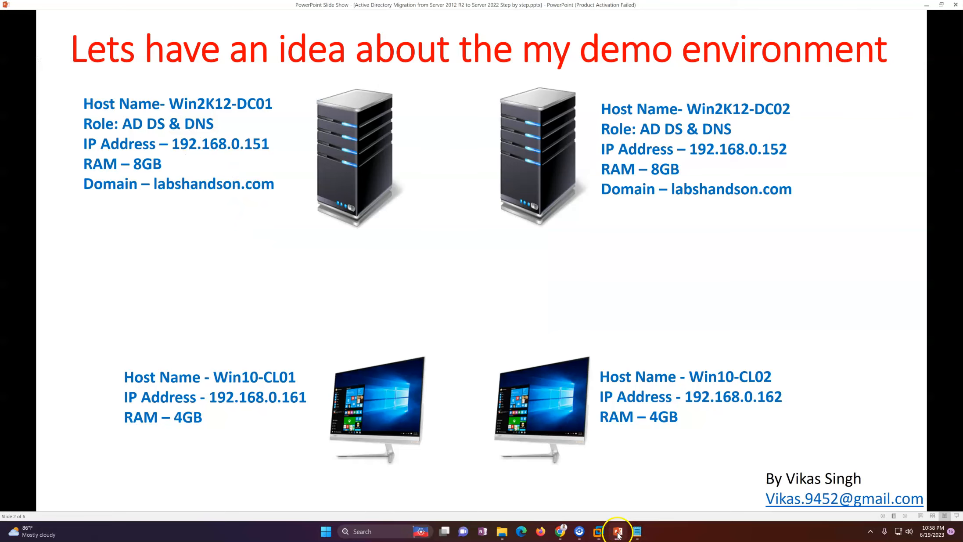
pyautogui.click(518, 319)
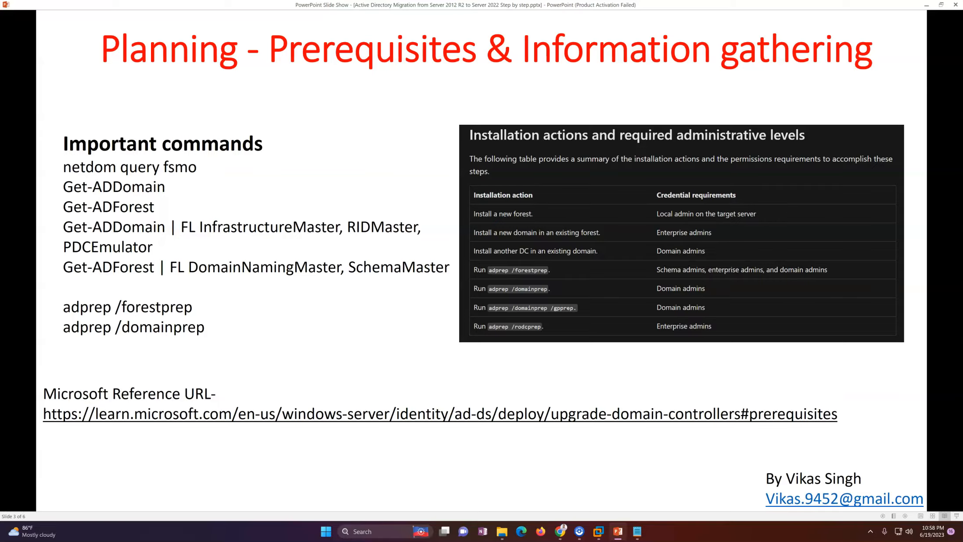
pyautogui.hotkey('alt', 'Tab')
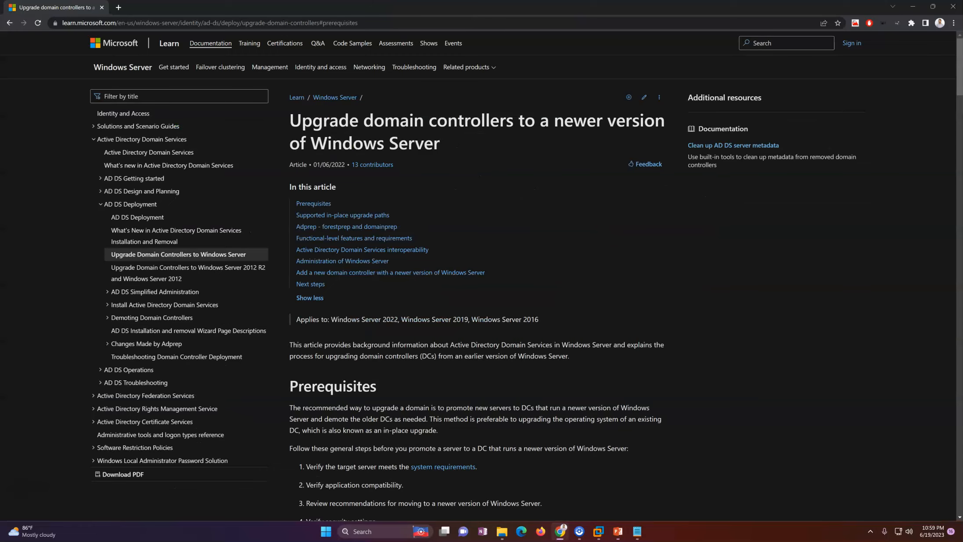
# Bring back the 'Upgrade domain controllers' Microsoft Learn article and highlight its title.
pyautogui.hotkey('alt', 'Tab')
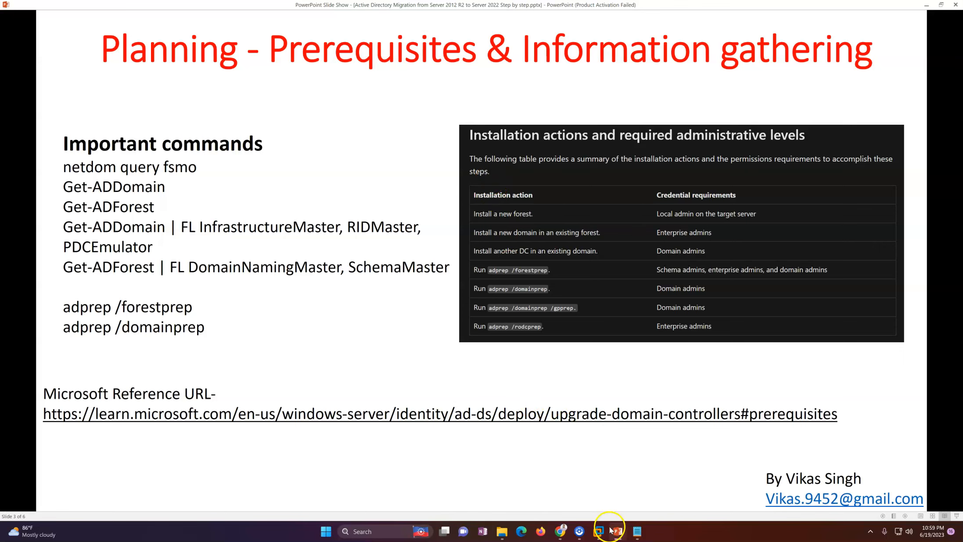
pyautogui.click(560, 531)
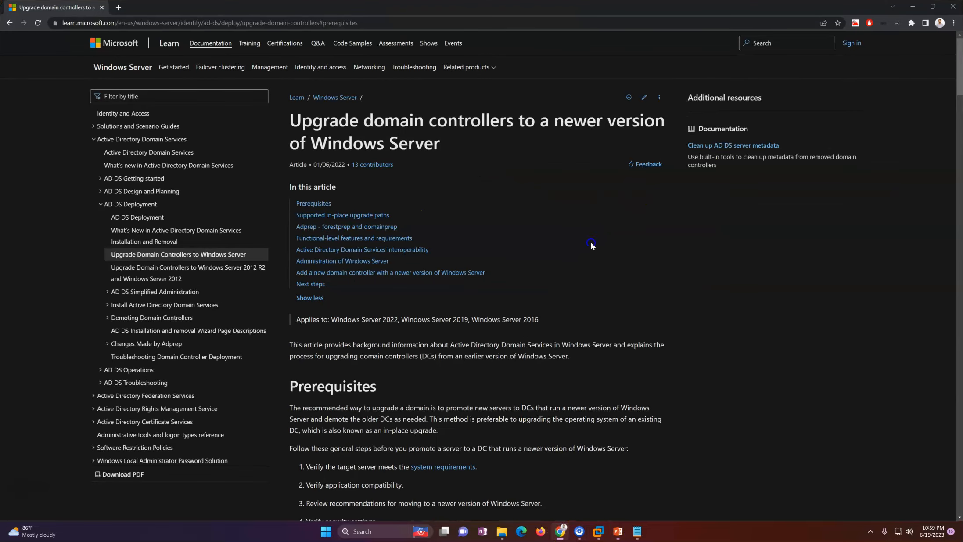
pyautogui.moveTo(960, 72)
pyautogui.mouseDown()
pyautogui.moveTo(959, 92)
pyautogui.moveTo(960, 57)
pyautogui.mouseUp()
pyautogui.moveTo(302, 120); pyautogui.dragTo(642, 136)
pyautogui.click(514, 184)
# Open 'Supported in-place upgrade paths' in a new tab and highlight the Windows Server 2019 requirement.
pyautogui.rightClick(345, 215)
pyautogui.click(363, 222)
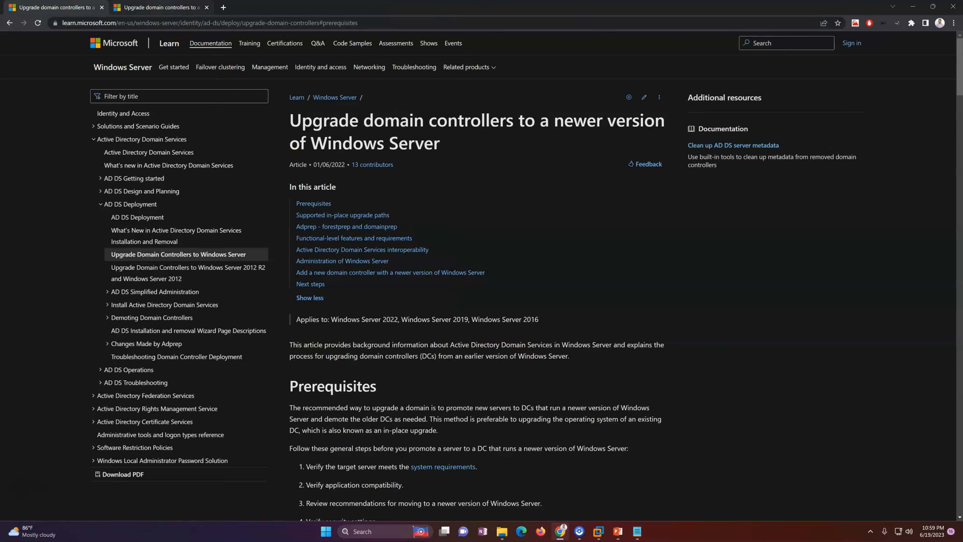
pyautogui.click(345, 216)
pyautogui.moveTo(321, 252); pyautogui.dragTo(533, 250)
pyautogui.click(728, 255)
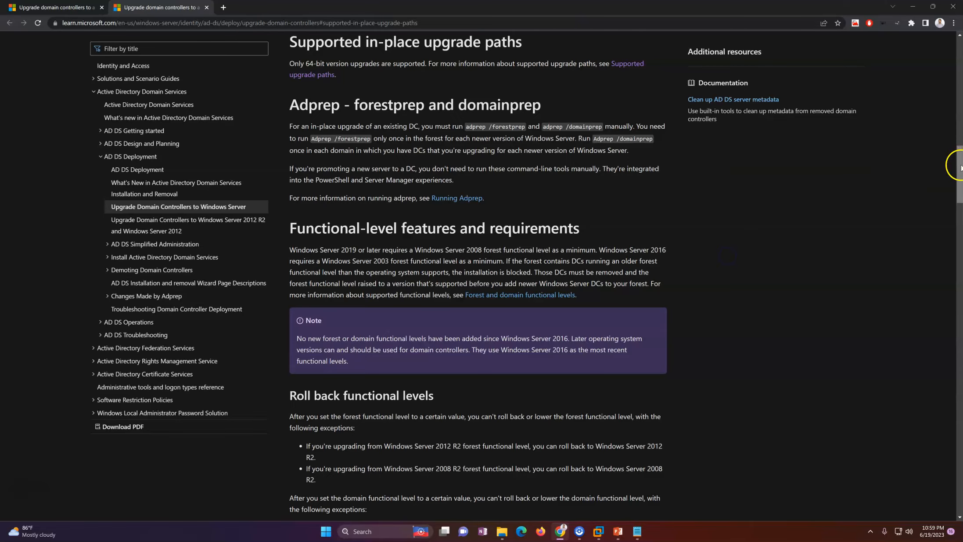
# Highlight the Note text stating that Windows Server 2016 is used.
pyautogui.moveTo(960, 167); pyautogui.dragTo(960, 178)
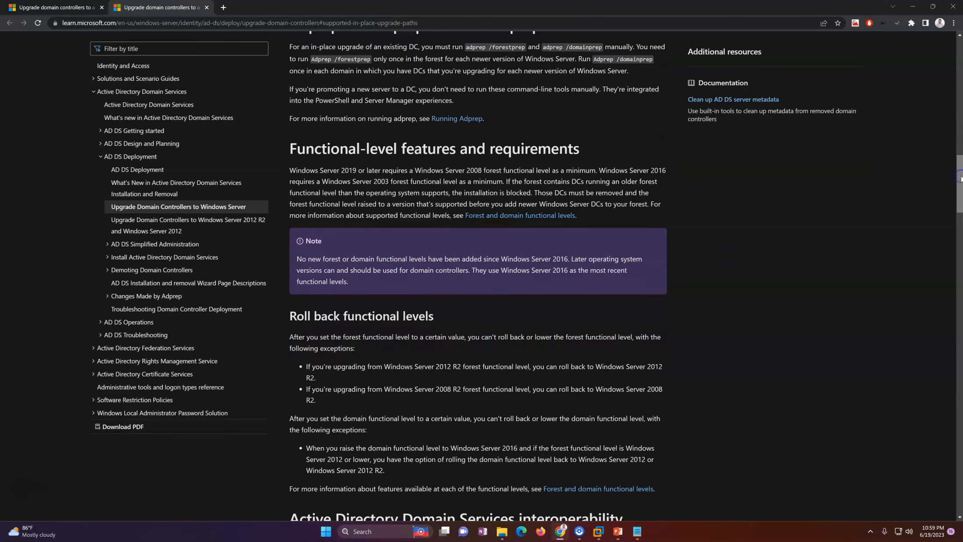
pyautogui.moveTo(961, 179)
pyautogui.mouseDown()
pyautogui.moveTo(961, 195)
pyautogui.moveTo(960, 183)
pyautogui.mouseUp()
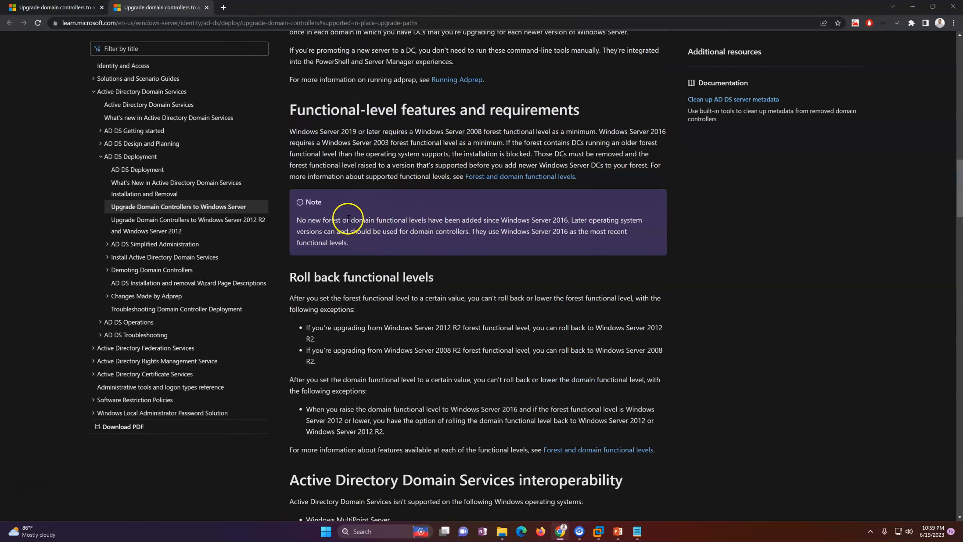
pyautogui.moveTo(302, 221); pyautogui.dragTo(457, 225)
pyautogui.click(551, 250)
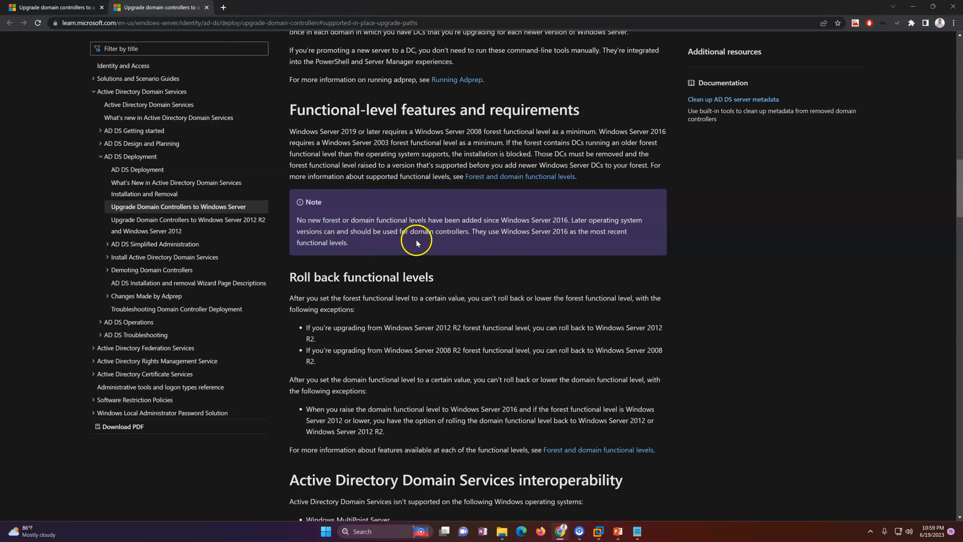
pyautogui.moveTo(479, 231); pyautogui.dragTo(580, 233)
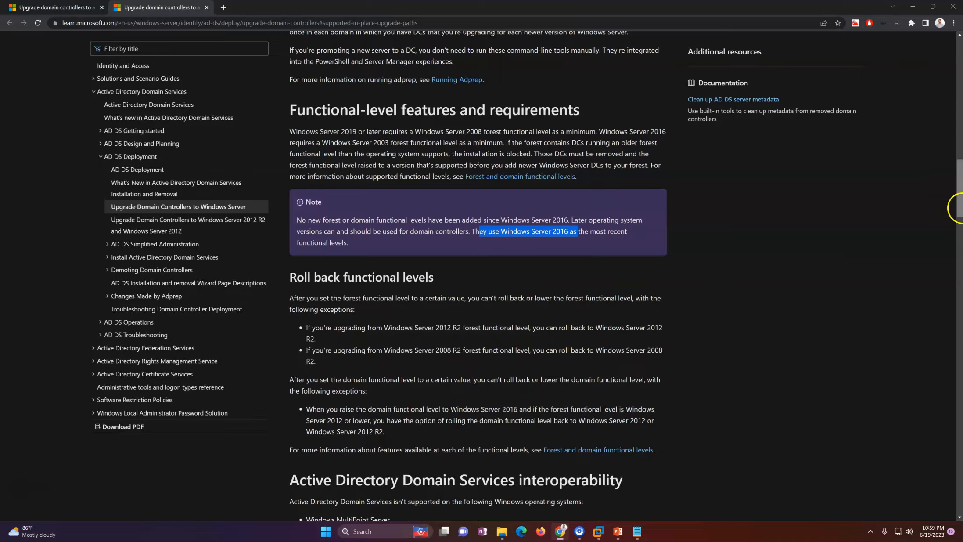
pyautogui.scroll(-4, 959, 193)
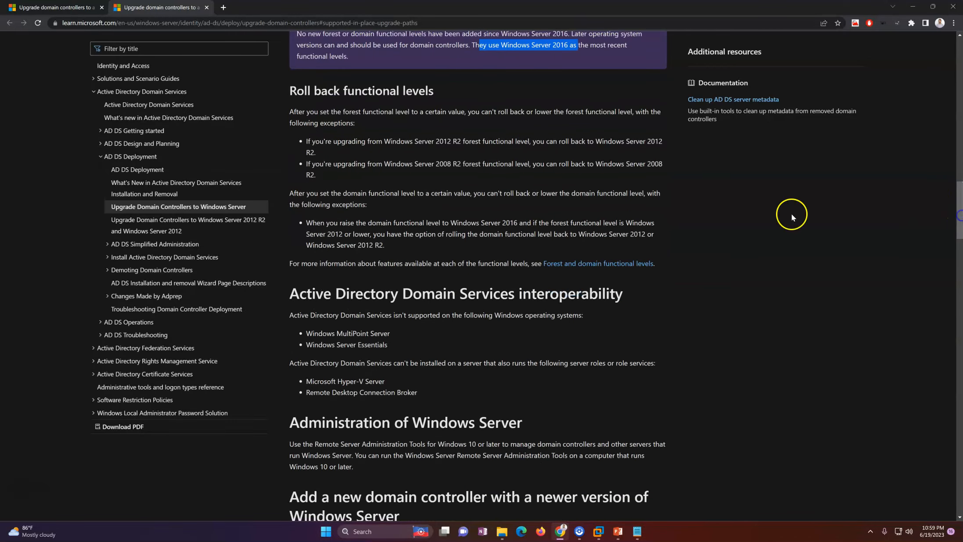
pyautogui.click(486, 165)
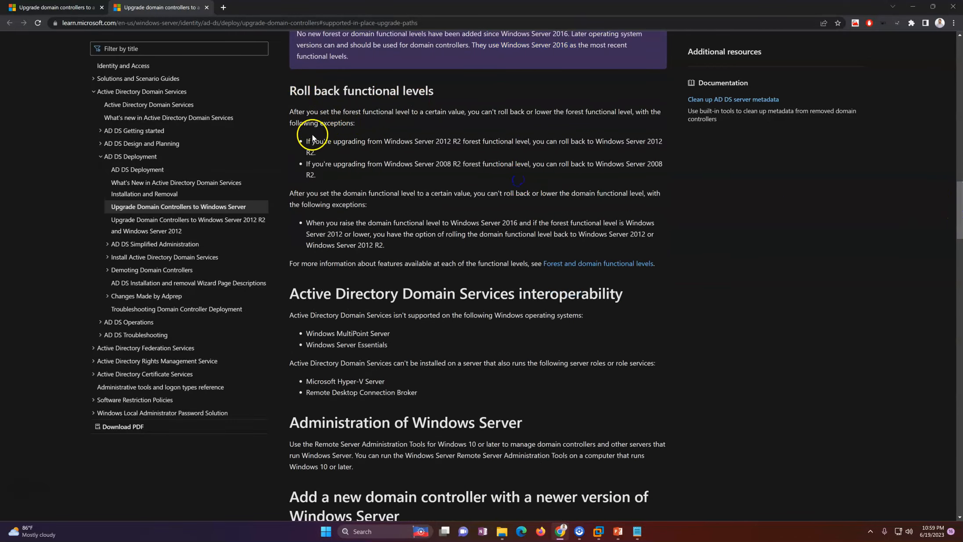
# Highlight the forest and domain functional level rollback exceptions.
pyautogui.moveTo(309, 141); pyautogui.dragTo(633, 146)
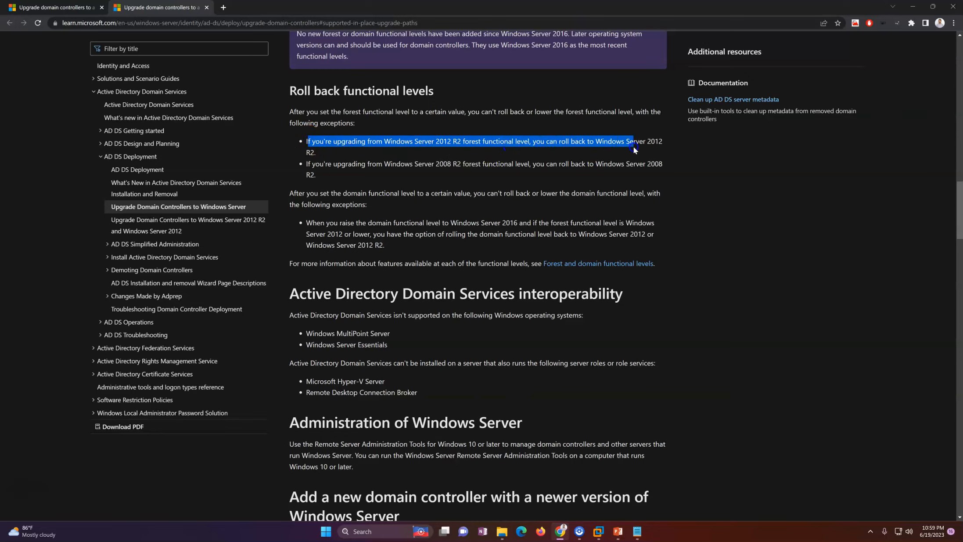
pyautogui.click(611, 162)
pyautogui.click(424, 165)
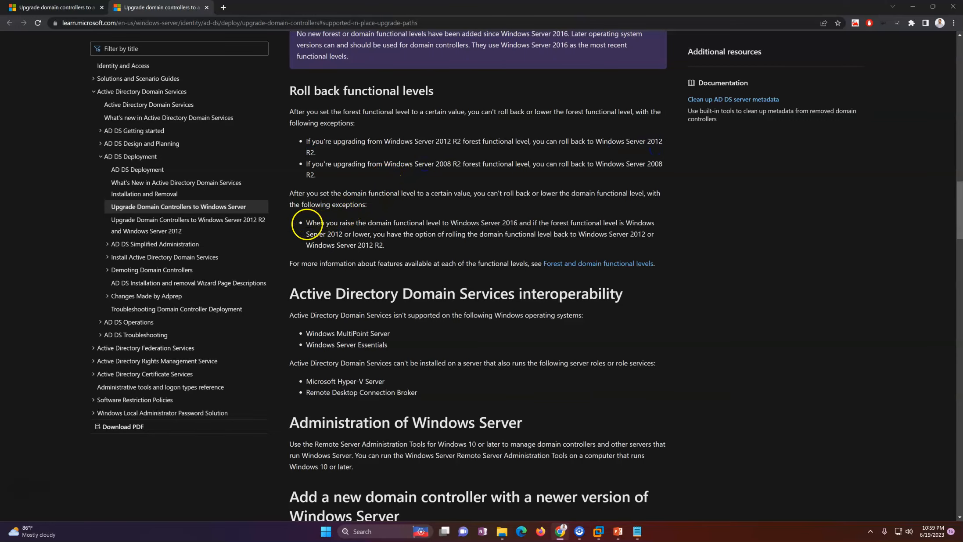
pyautogui.moveTo(341, 233); pyautogui.dragTo(386, 246)
pyautogui.click(452, 250)
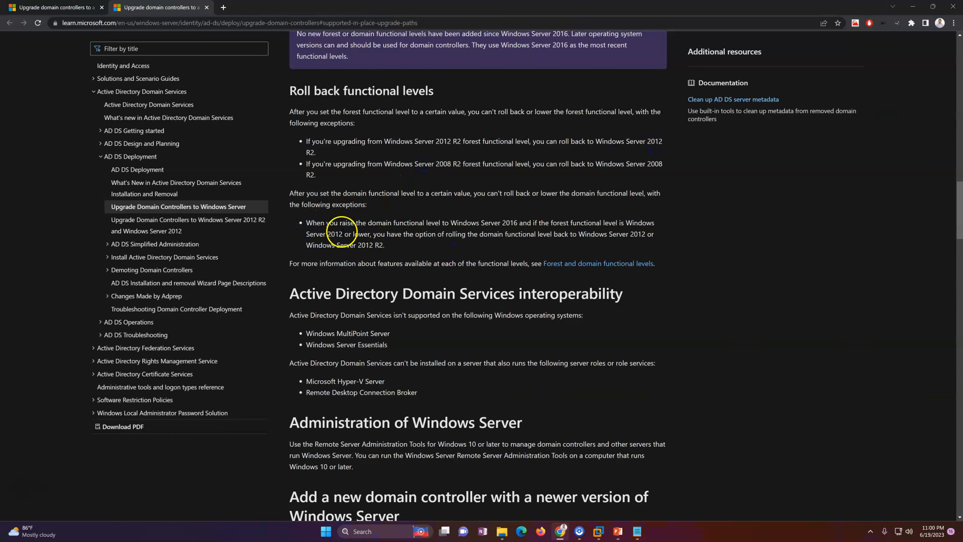
pyautogui.moveTo(311, 223); pyautogui.dragTo(636, 223)
pyautogui.click(509, 228)
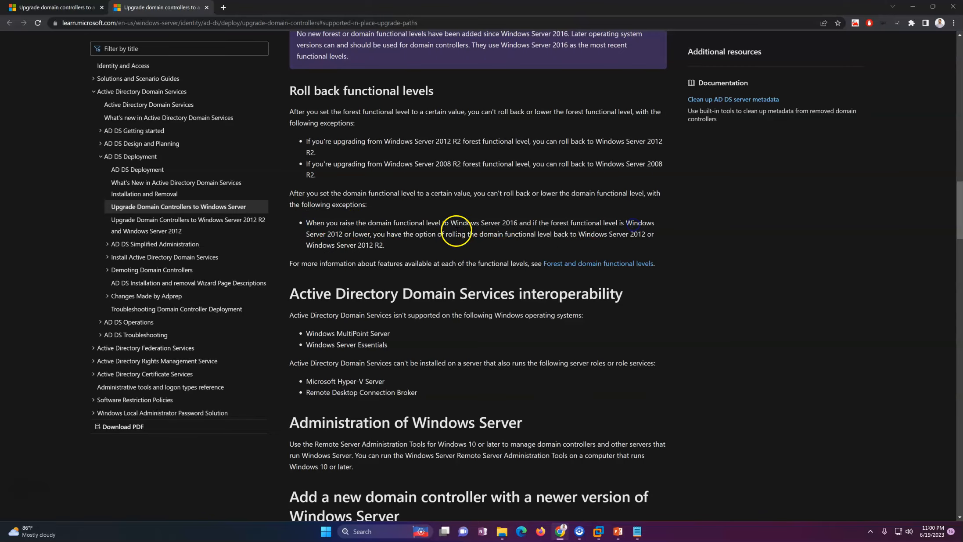
pyautogui.moveTo(389, 234); pyautogui.dragTo(561, 233)
pyautogui.click(446, 245)
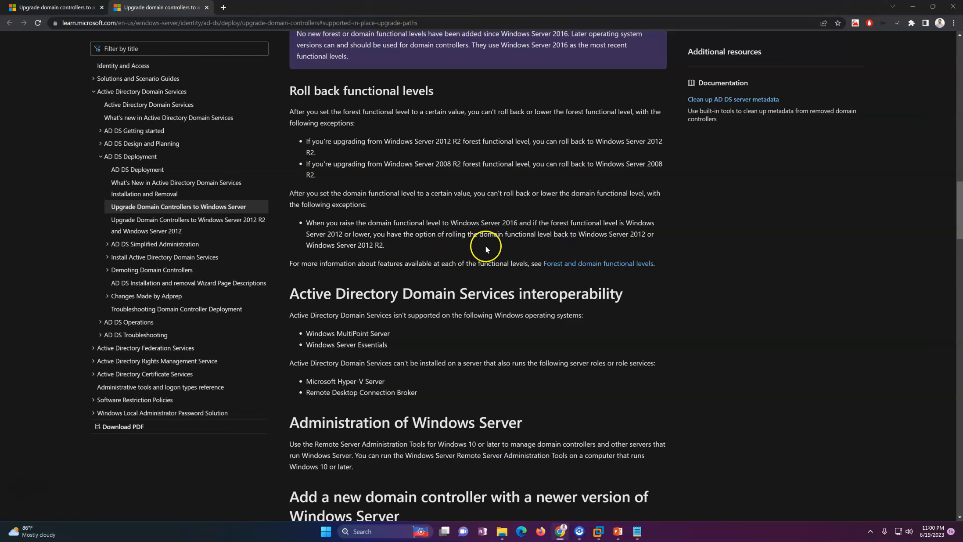
# Highlight the sentence that upgrades are supported only on 64-bit systems.
pyautogui.moveTo(958, 231); pyautogui.dragTo(960, 177)
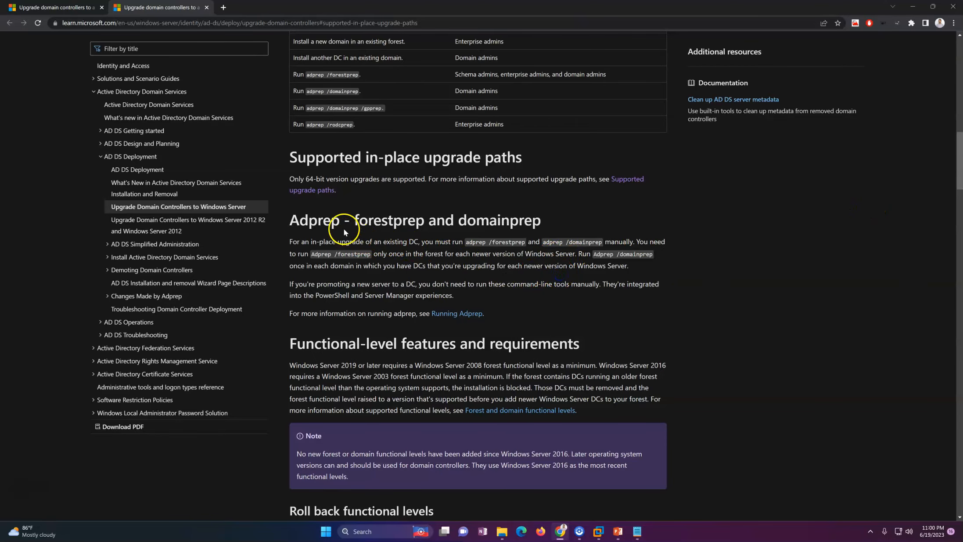
pyautogui.moveTo(290, 179); pyautogui.dragTo(355, 179)
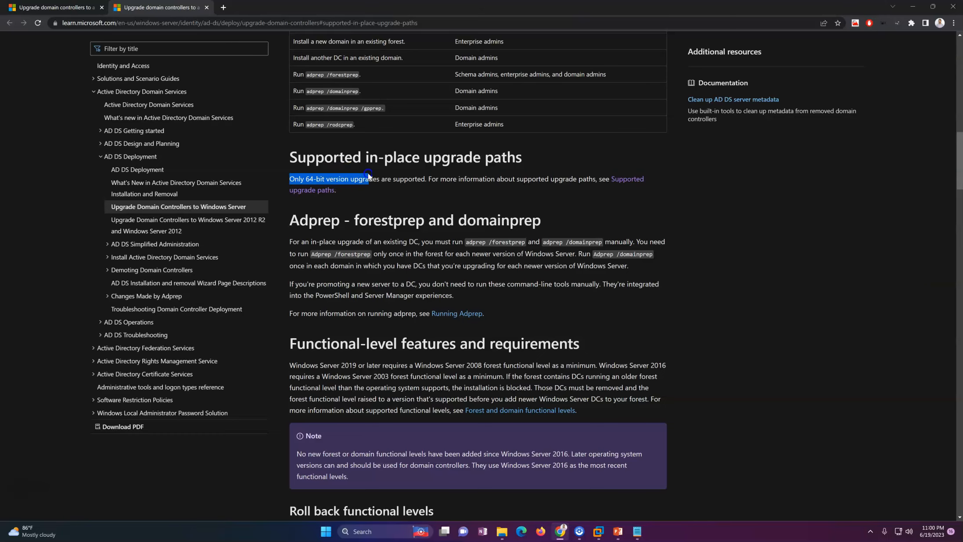
pyautogui.moveTo(384, 182); pyautogui.dragTo(568, 182)
pyautogui.click(568, 182)
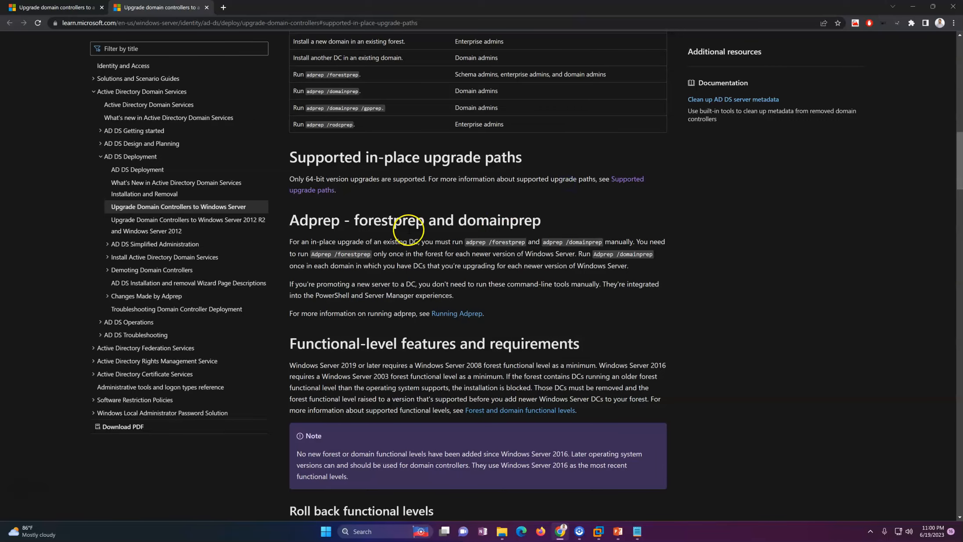
# Highlight the 'Adprep - forestprep and domainprep' heading, scroll to the top, and minimize the browser.
pyautogui.moveTo(292, 218); pyautogui.dragTo(489, 219)
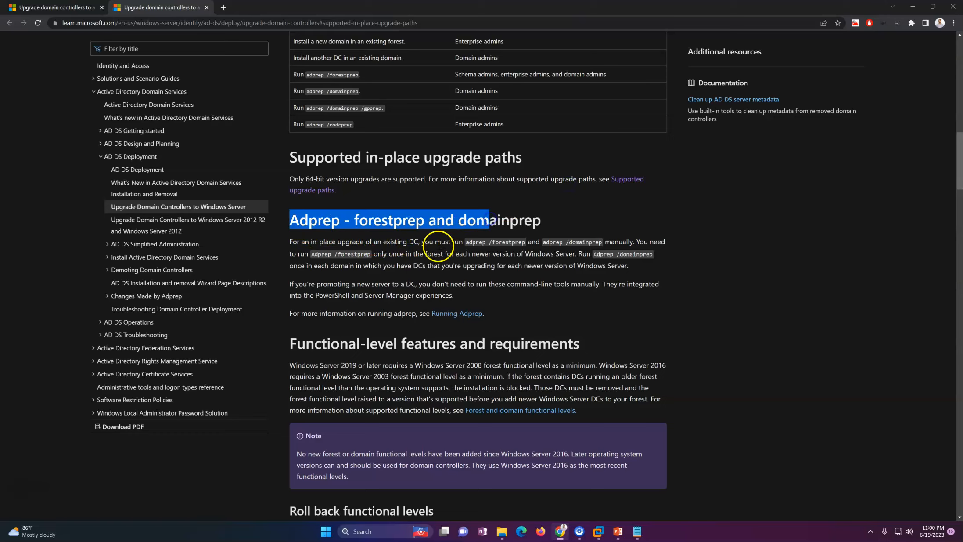
pyautogui.click(438, 246)
pyautogui.moveTo(299, 219); pyautogui.dragTo(554, 224)
pyautogui.click(444, 267)
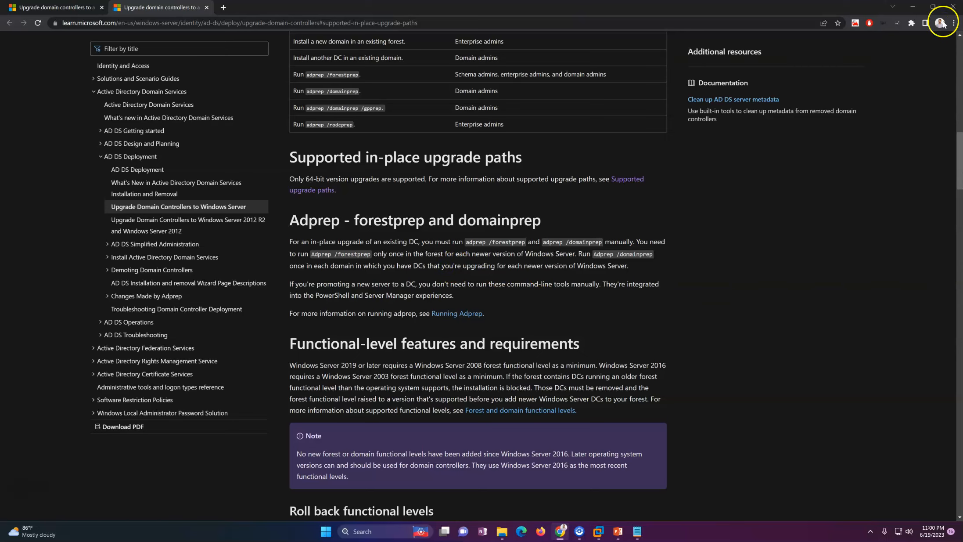
pyautogui.moveTo(961, 155); pyautogui.dragTo(961, 36)
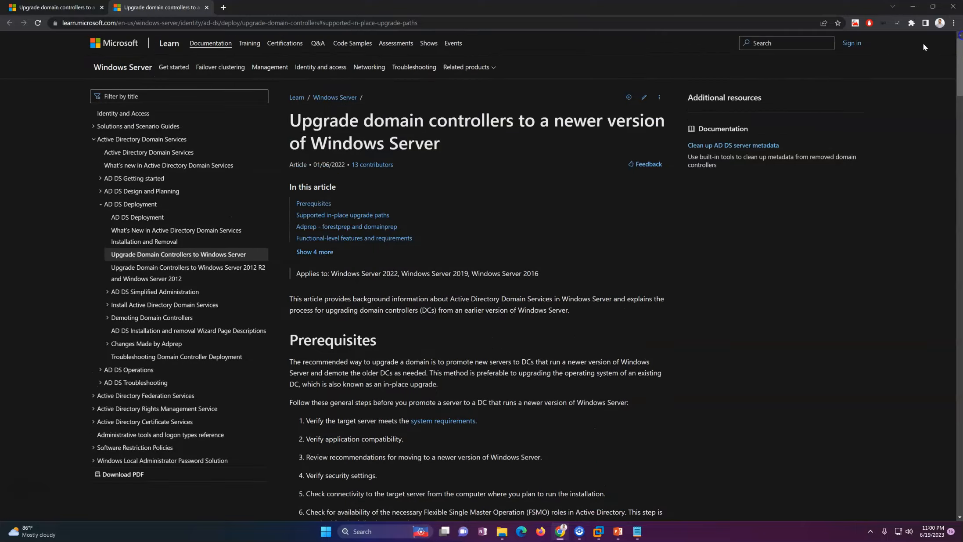
pyautogui.click(912, 6)
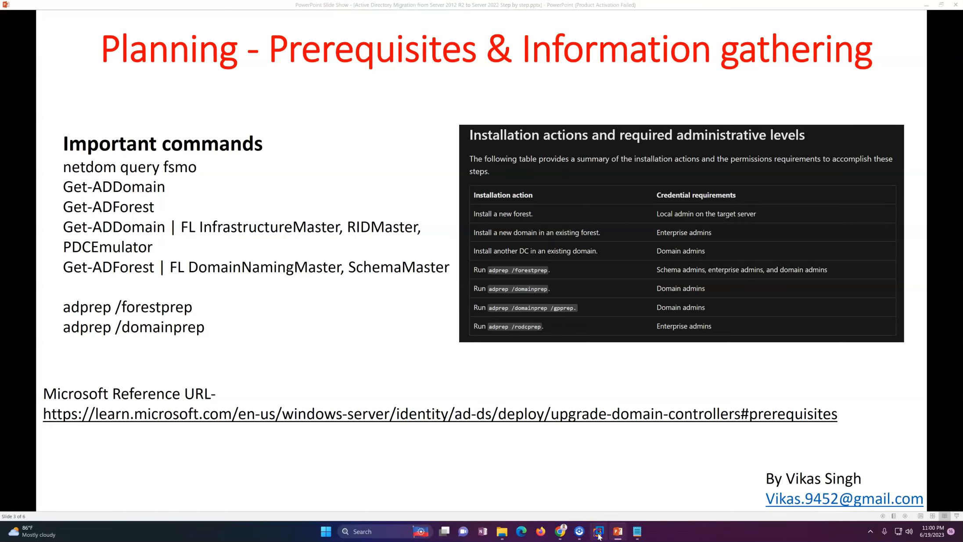
# Switch from the slides to the Win2K12-DC01 VM showing its Domain Controllers container.
pyautogui.moveTo(598, 531)
pyautogui.click(523, 481)
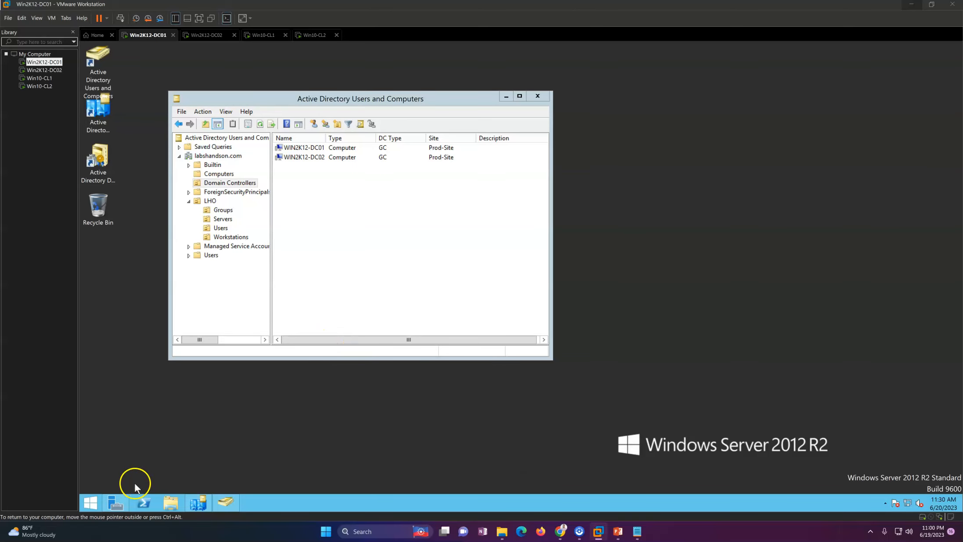
# Open an administrator PowerShell and rerun netdom query fsmo.
pyautogui.rightClick(140, 503)
pyautogui.click(152, 470)
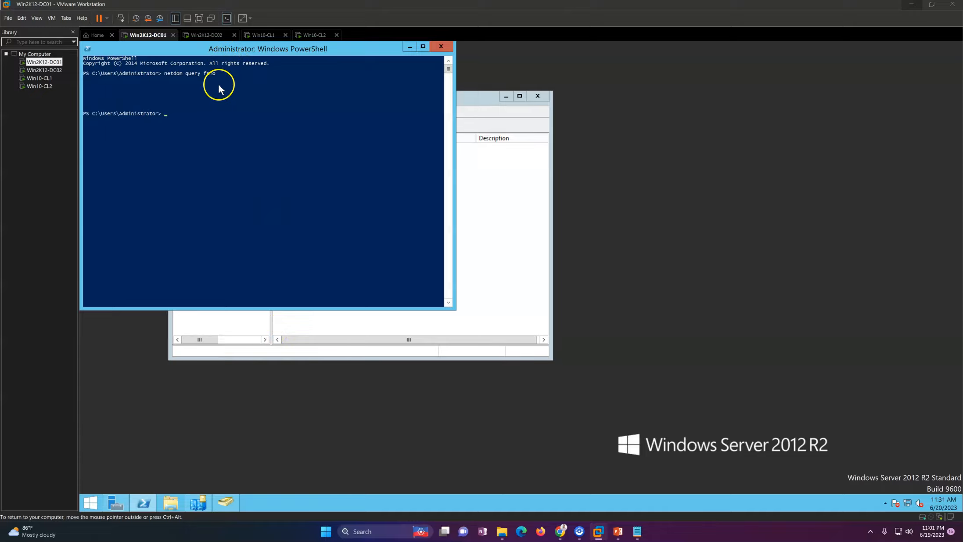
pyautogui.click(211, 98)
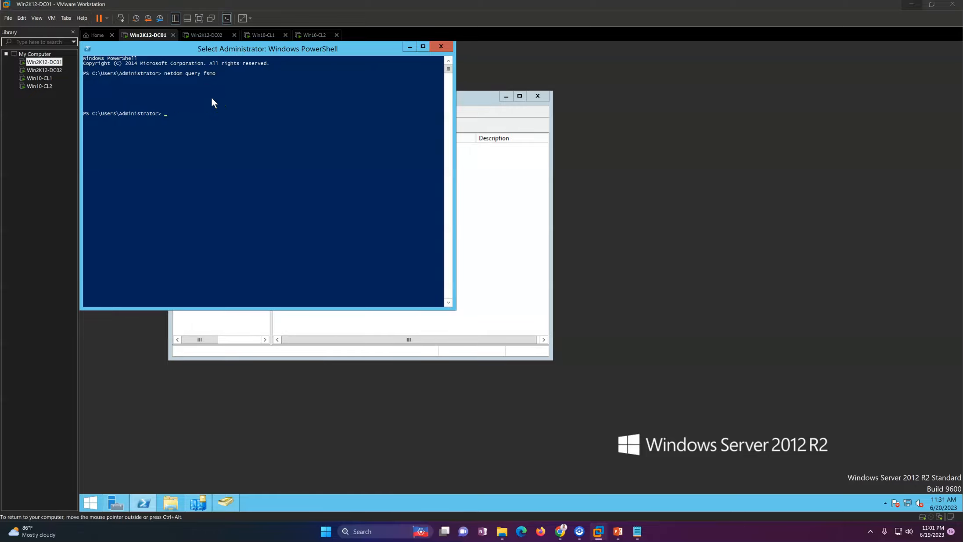
pyautogui.press('Escape')
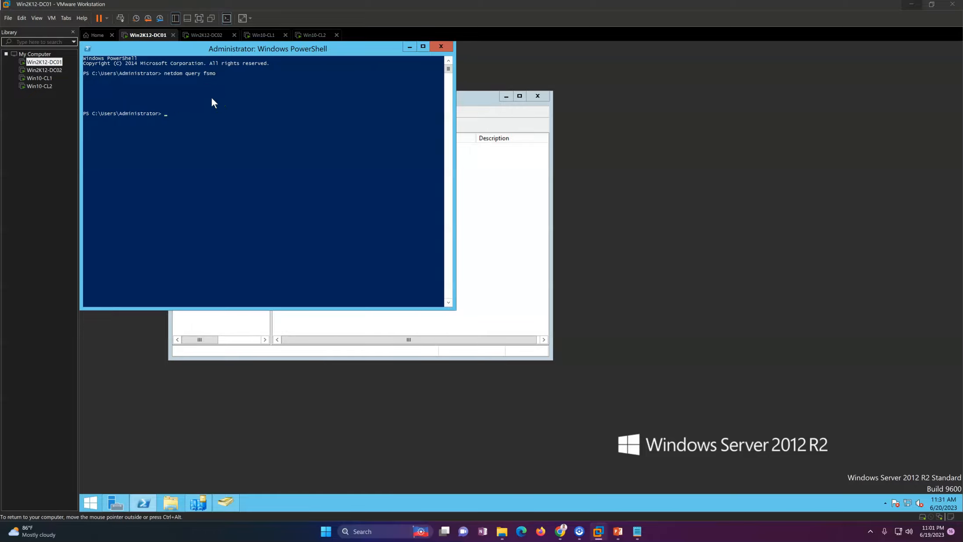
pyautogui.press('Up')
pyautogui.press('Return')
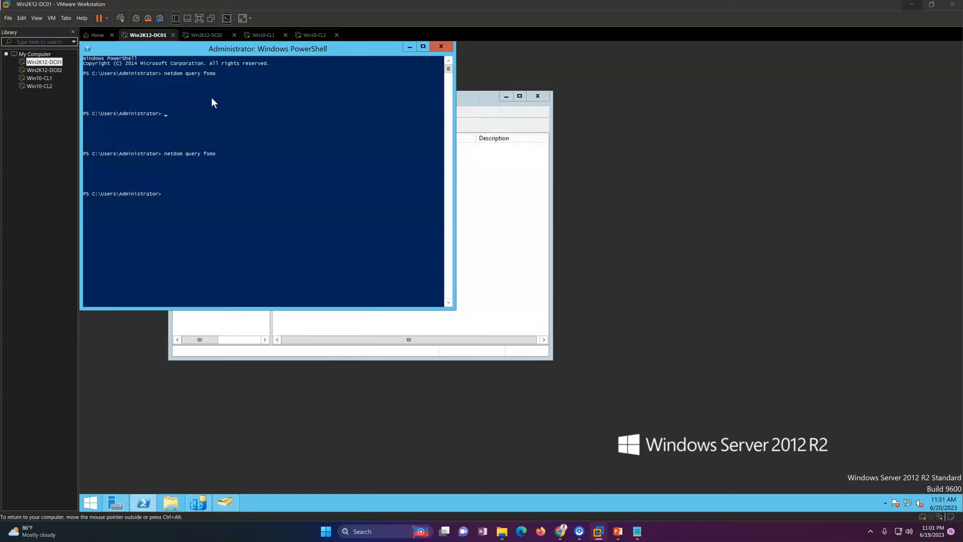
# Select the netdom query fsmo output blocks to point out the role holders.
pyautogui.click(169, 119)
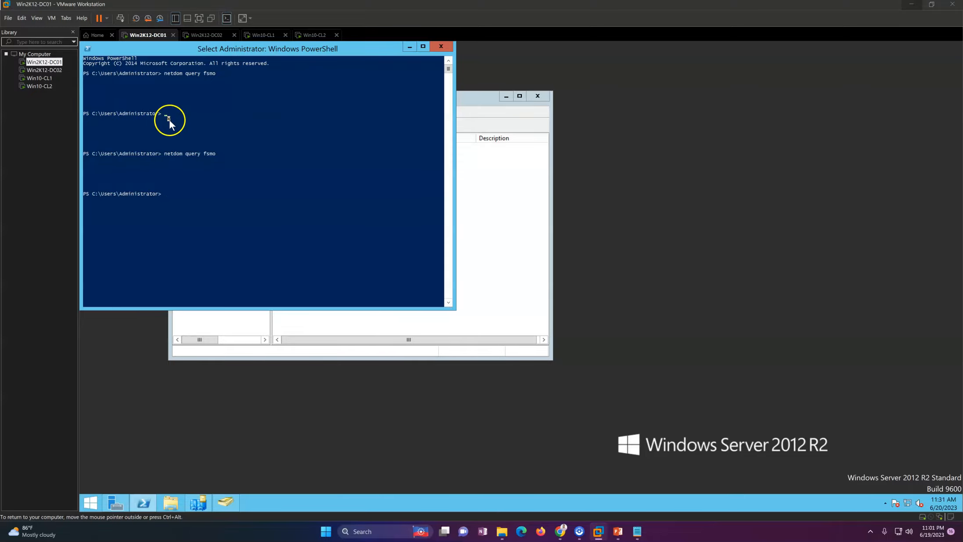
pyautogui.moveTo(130, 109); pyautogui.dragTo(82, 98)
pyautogui.click(200, 168)
pyautogui.rightClick(314, 393)
pyautogui.click(331, 414)
pyautogui.click(301, 208)
pyautogui.click(269, 208)
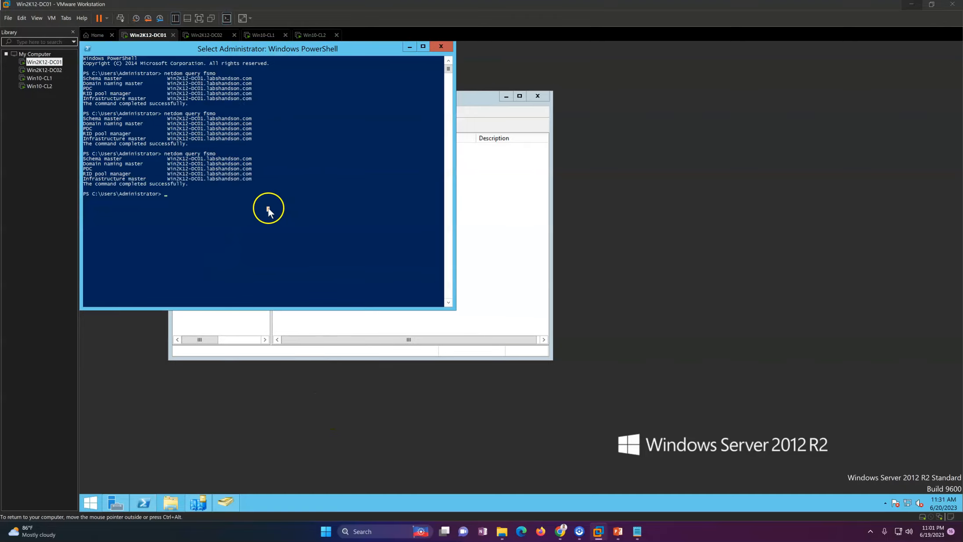
# Clear the console with cls and run netdom query fsmo again, showing all roles on Win2K12-DC01.
pyautogui.write('cl')
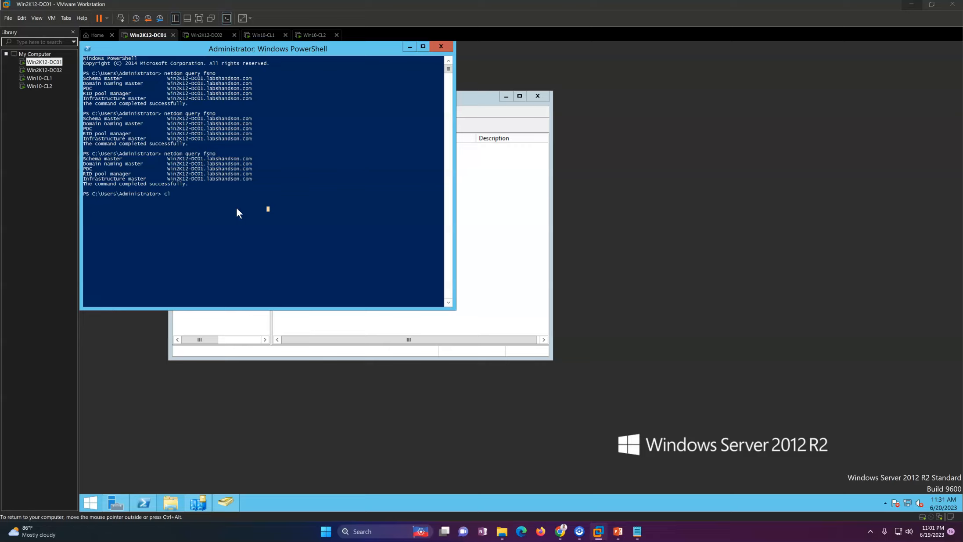
pyautogui.write('s')
pyautogui.press('Return')
pyautogui.click(249, 194)
pyautogui.rightClick(249, 196)
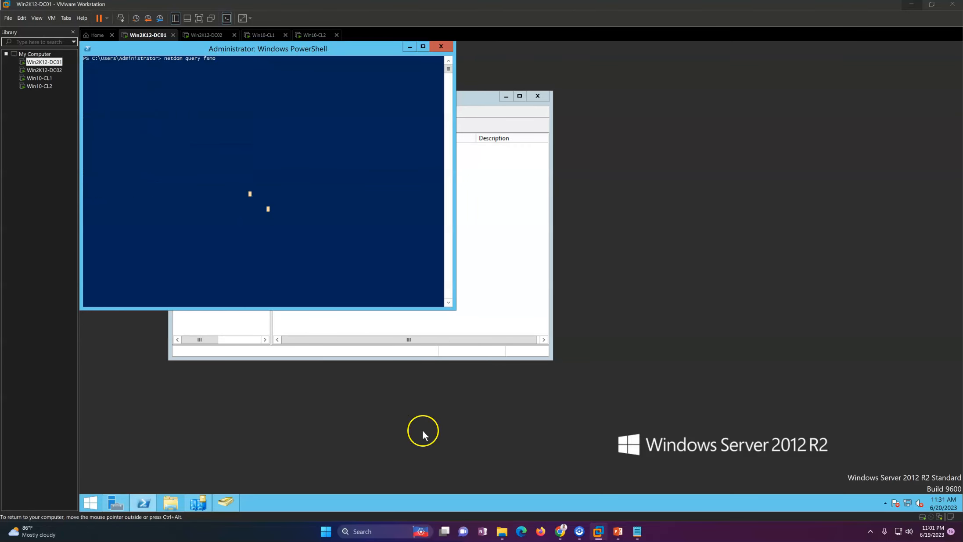
pyautogui.press('Return')
pyautogui.rightClick(658, 329)
pyautogui.click(640, 281)
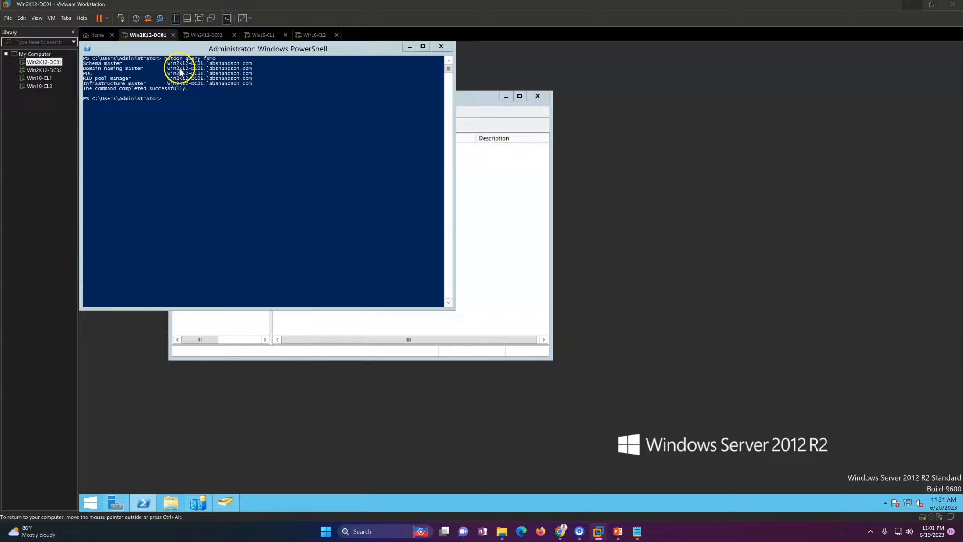
pyautogui.moveTo(467, 101); pyautogui.dragTo(648, 106)
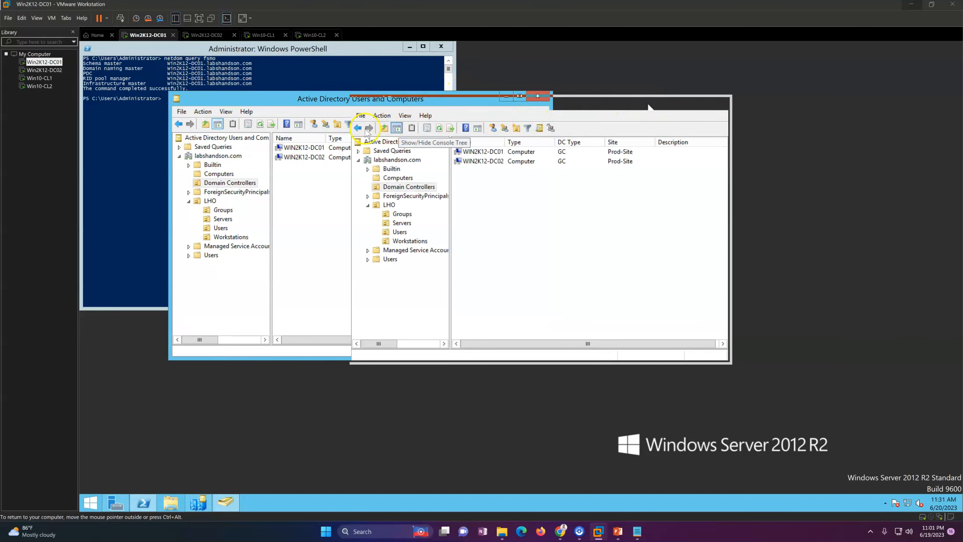
pyautogui.click(137, 167)
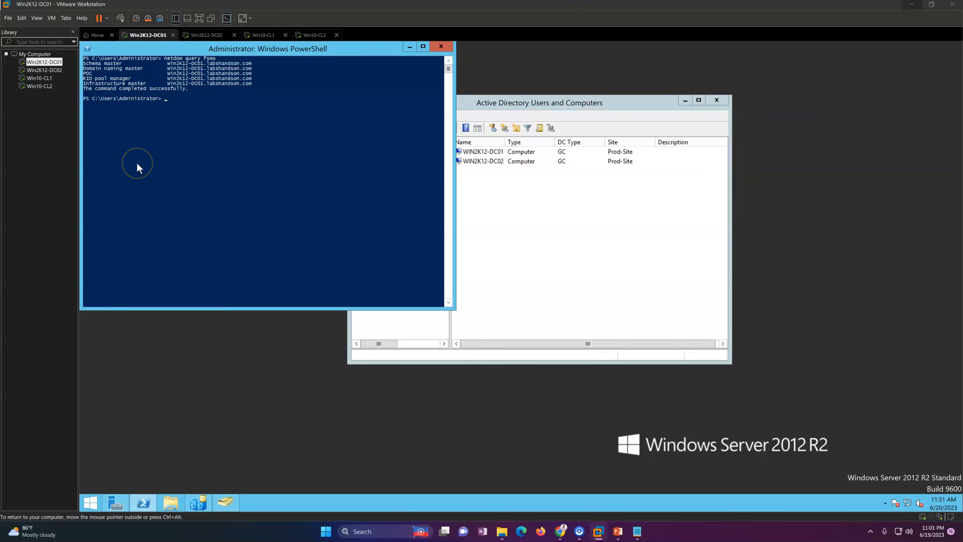
# Run Get-ADDomain and highlight the ComputersContainer and PDCEmulator rows.
pyautogui.write('Get-ADDomain')
pyautogui.press('Return')
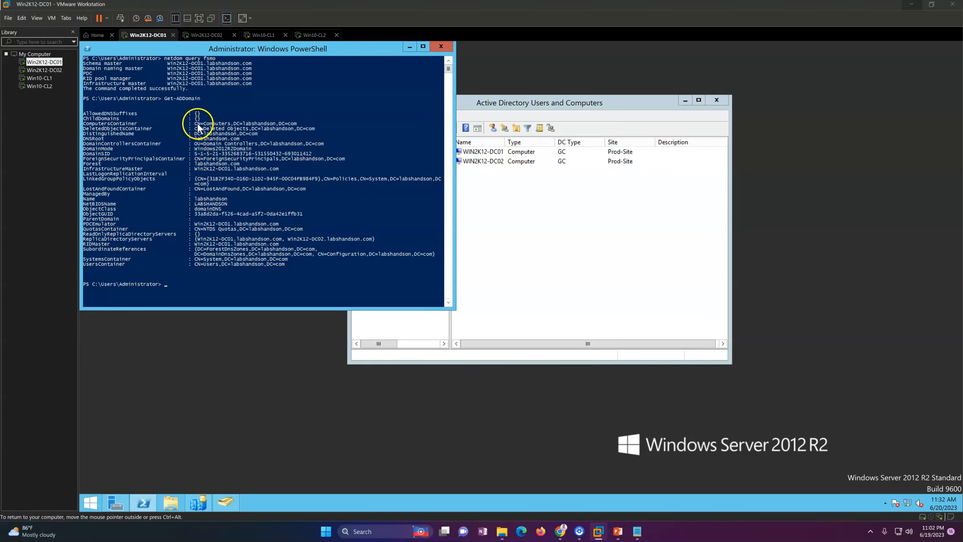
pyautogui.click(101, 127)
pyautogui.moveTo(101, 127); pyautogui.dragTo(125, 153)
pyautogui.click(267, 267)
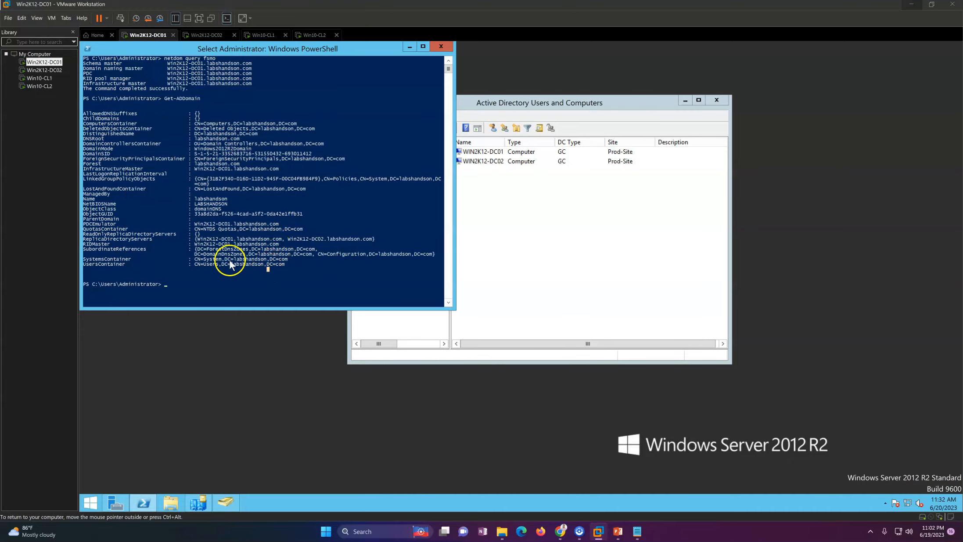
pyautogui.moveTo(84, 224); pyautogui.dragTo(298, 226)
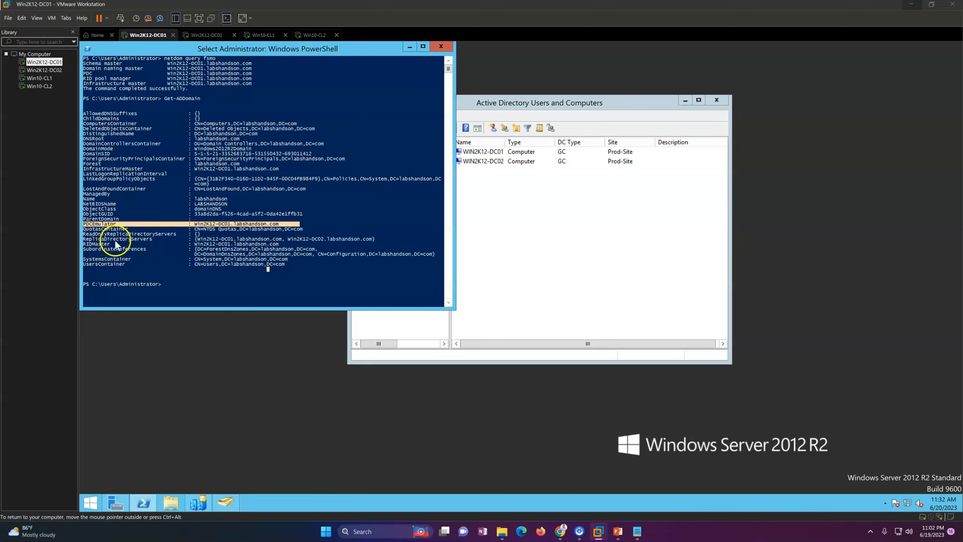
# Highlight the RIDMaster, UsersContainer and DomainControllersContainer values in the Get-ADDomain output.
pyautogui.moveTo(204, 99); pyautogui.dragTo(157, 100)
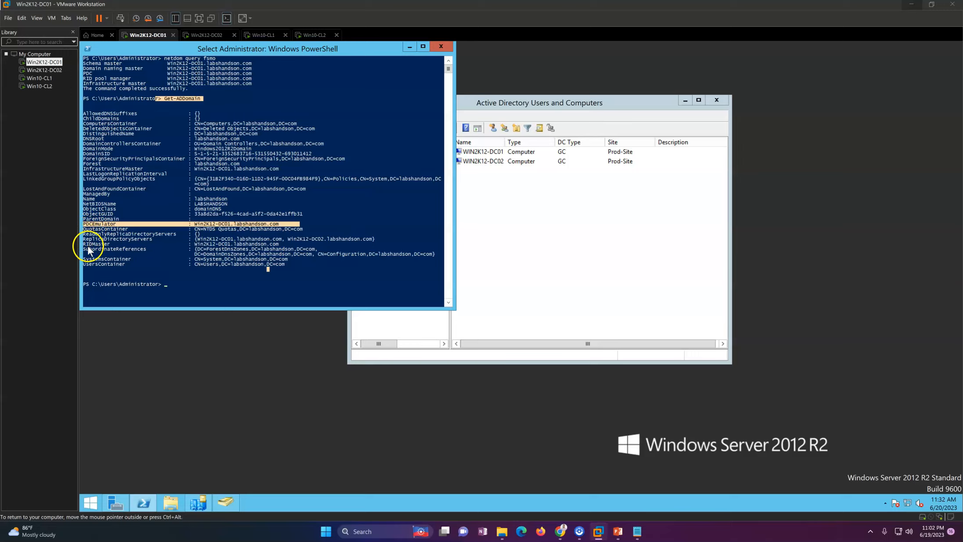
pyautogui.moveTo(89, 243); pyautogui.dragTo(283, 263)
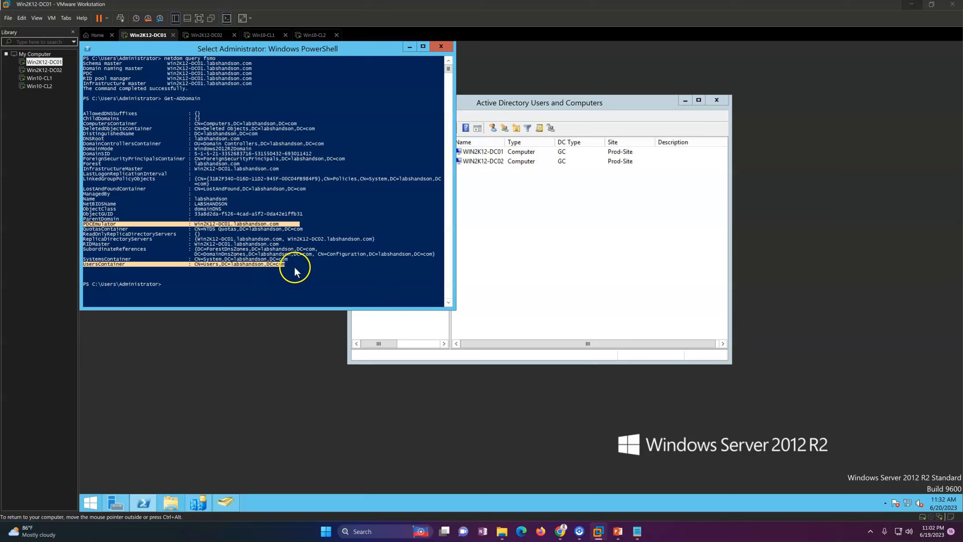
pyautogui.click(295, 269)
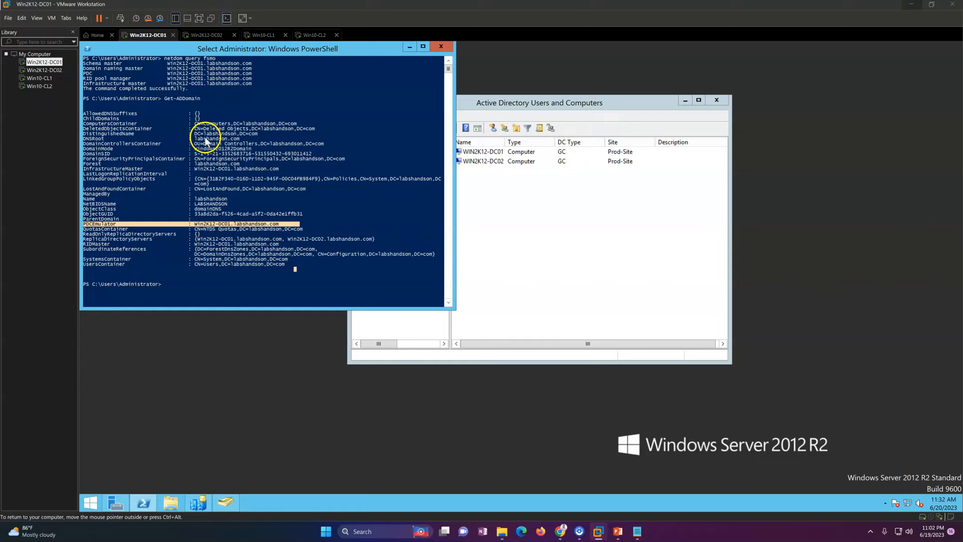
pyautogui.moveTo(195, 144); pyautogui.dragTo(333, 224)
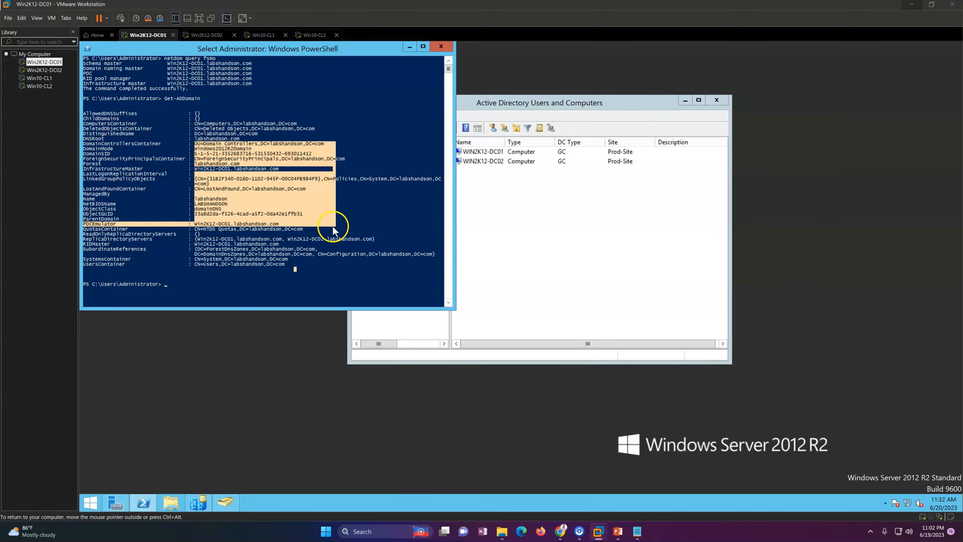
pyautogui.click(312, 255)
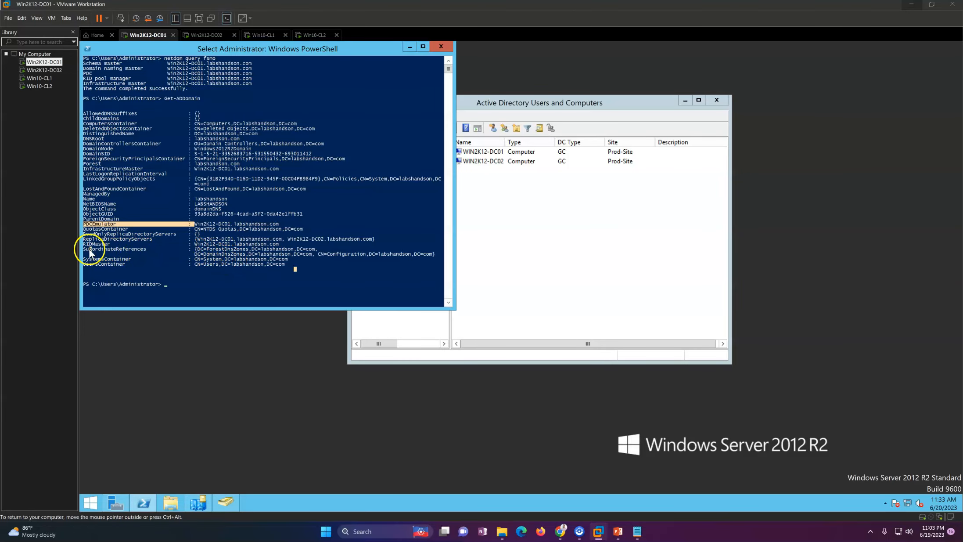
pyautogui.click(166, 264)
# Run Get-ADForest and highlight ForestMode, GlobalCatalogs, Name, SchemaMaster and the Prod-Site Sites line.
pyautogui.write('F')
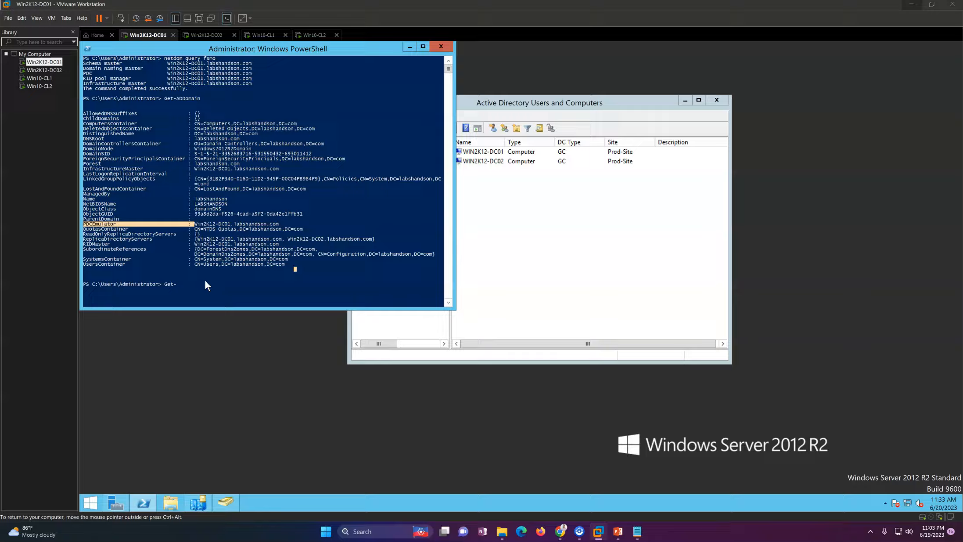
pyautogui.write('et-ADForest')
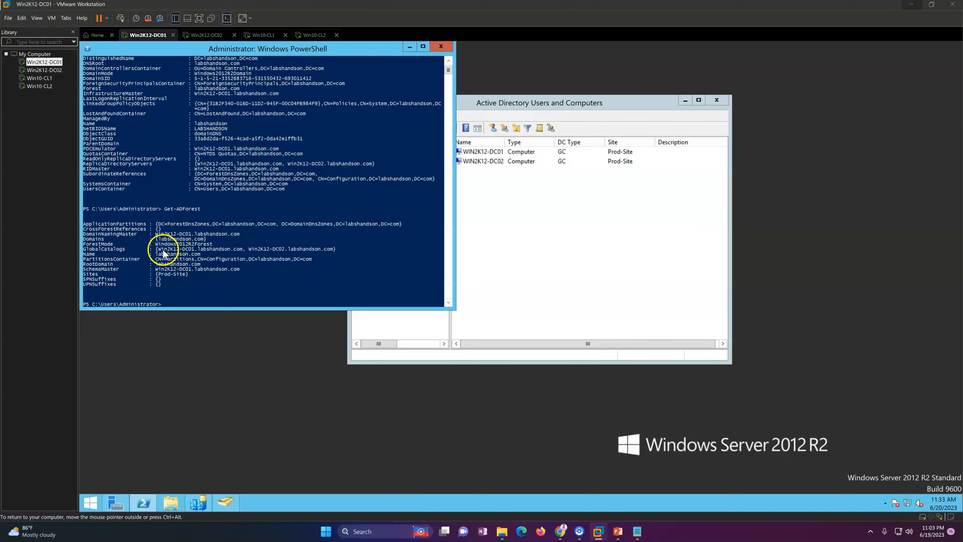
pyautogui.moveTo(110, 244); pyautogui.dragTo(217, 249)
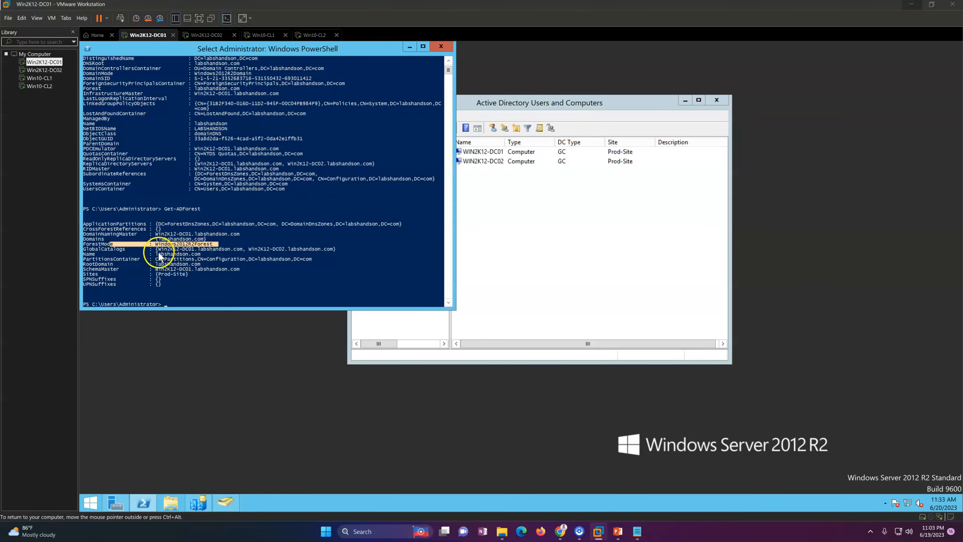
pyautogui.moveTo(110, 249); pyautogui.dragTo(322, 251)
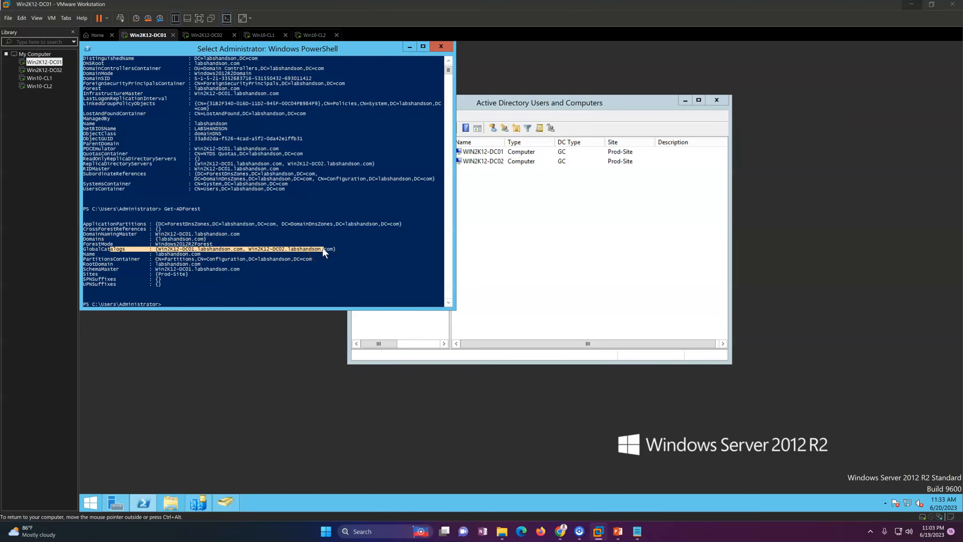
pyautogui.moveTo(84, 254); pyautogui.dragTo(236, 254)
pyautogui.moveTo(100, 268); pyautogui.dragTo(248, 269)
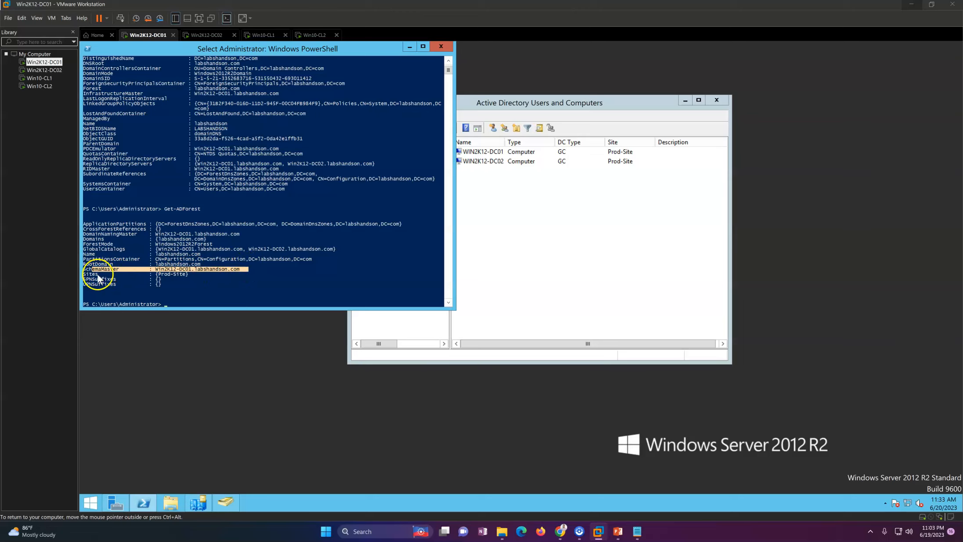
pyautogui.moveTo(83, 274); pyautogui.dragTo(245, 275)
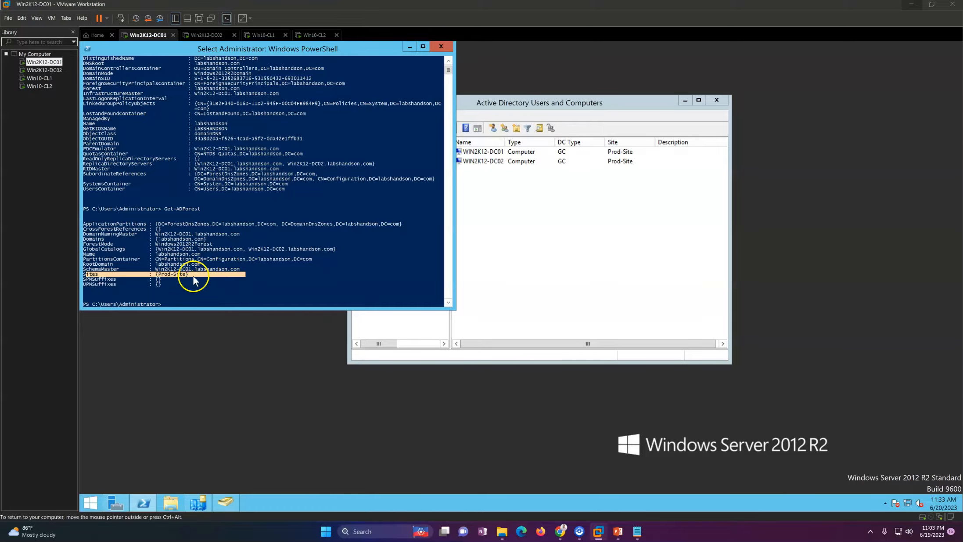
# Return to the slide show and advance to slide 4, 'Scenario 1 – In-Place upgrade for Current DC'.
pyautogui.click(486, 210)
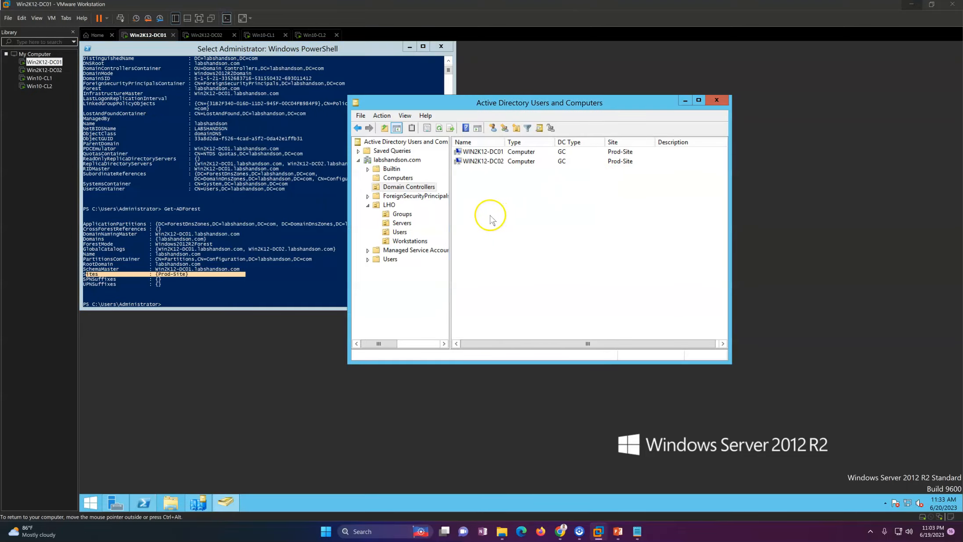
pyautogui.click(617, 531)
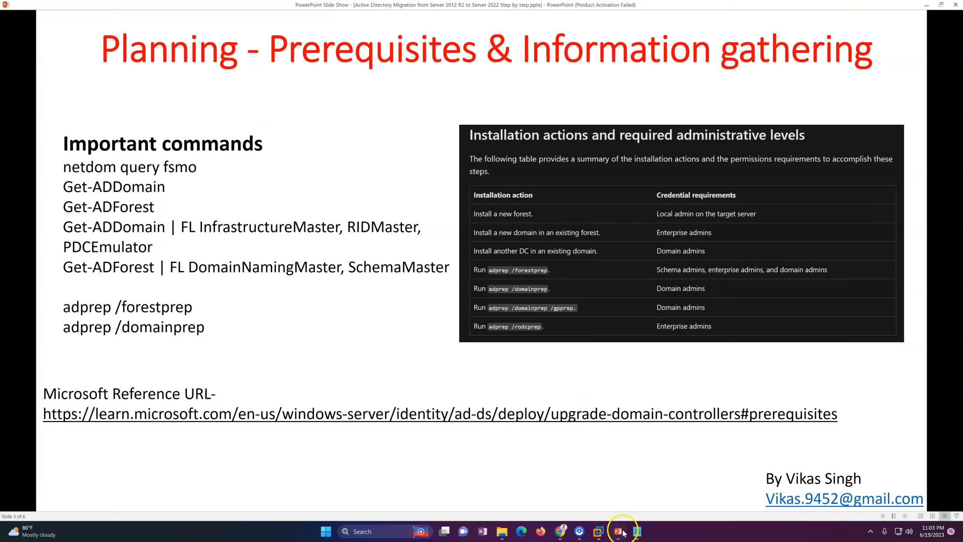
pyautogui.click(580, 380)
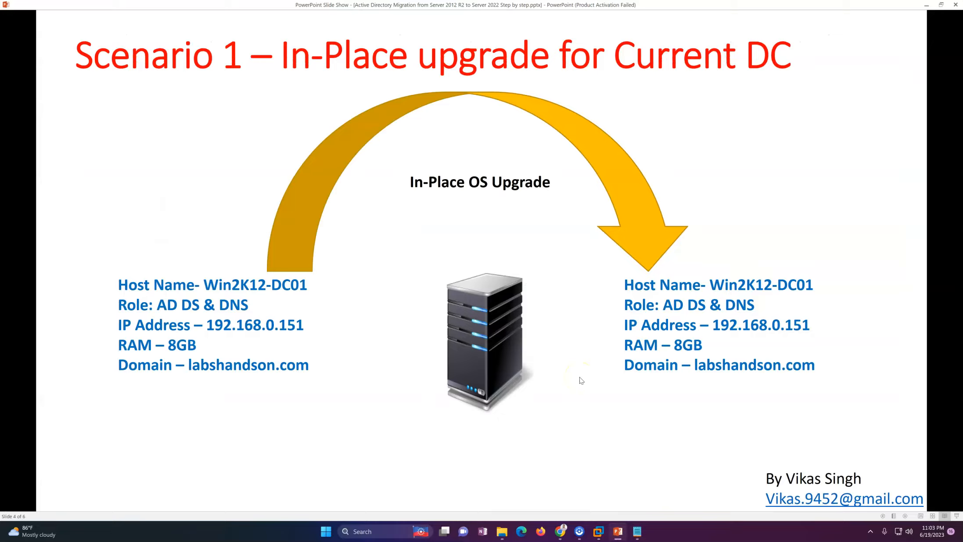
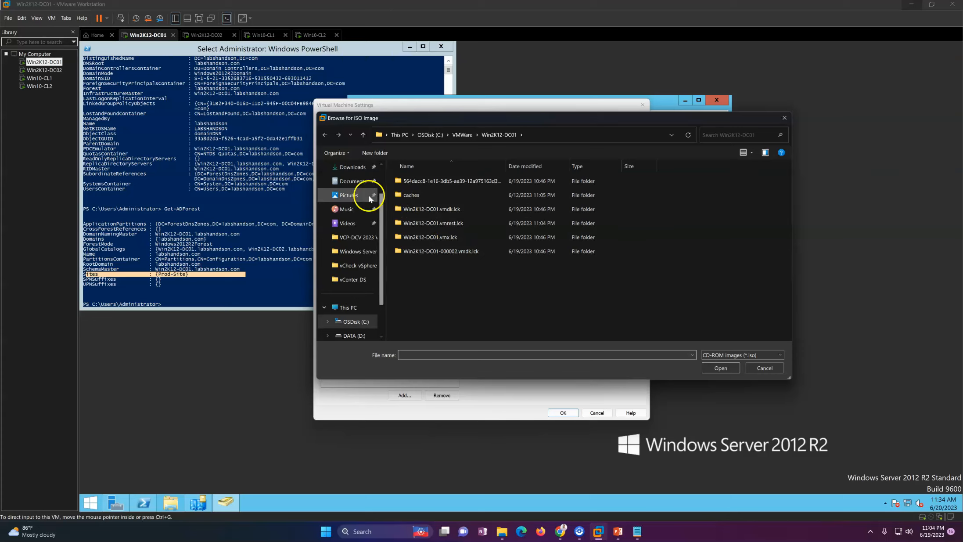
# Load the Windows Server 2022 ISO from D:\ISO Repository\Microsoft\Windows Server\2022 into the VM's DVD drive.
pyautogui.moveTo(384, 209); pyautogui.dragTo(379, 168)
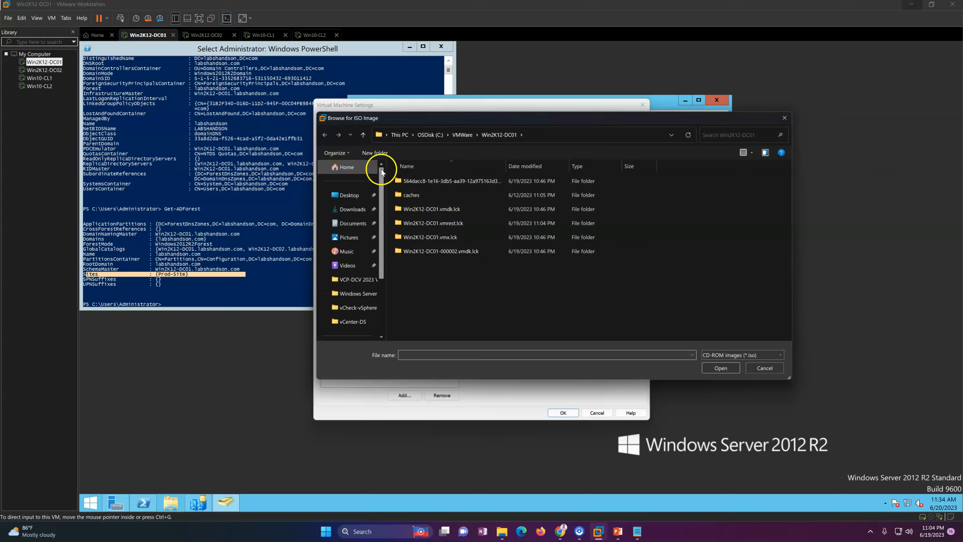
pyautogui.click(349, 194)
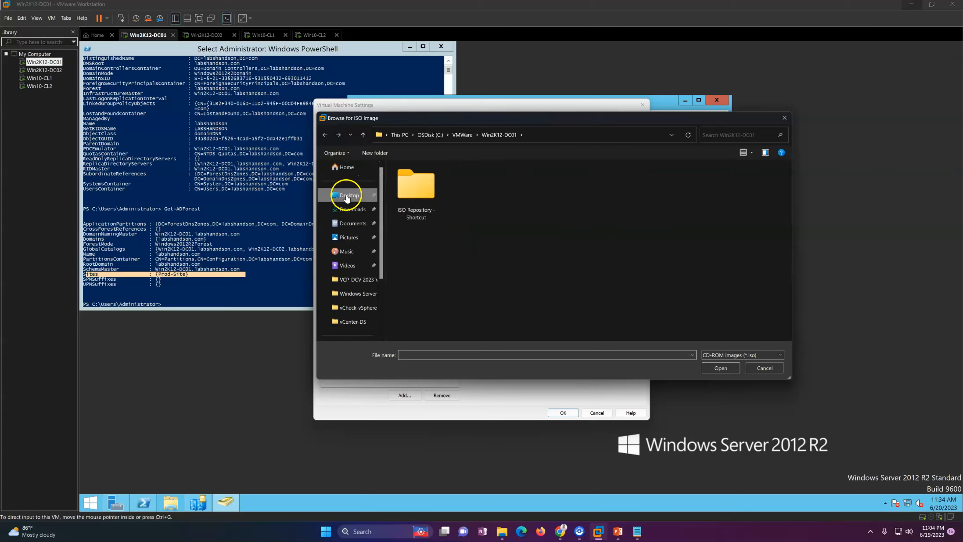
pyautogui.doubleClick(419, 199)
pyautogui.doubleClick(422, 200)
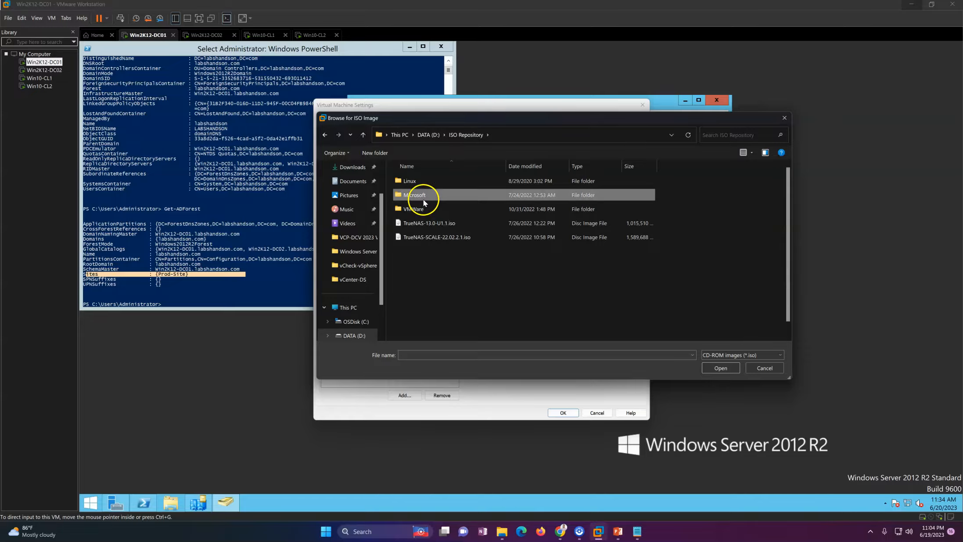
pyautogui.click(453, 297)
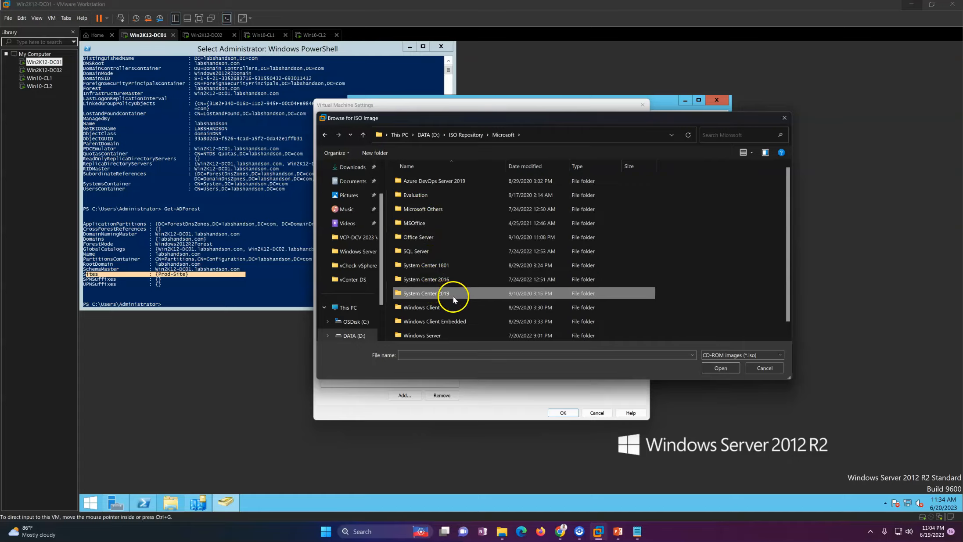
pyautogui.doubleClick(444, 335)
pyautogui.doubleClick(424, 265)
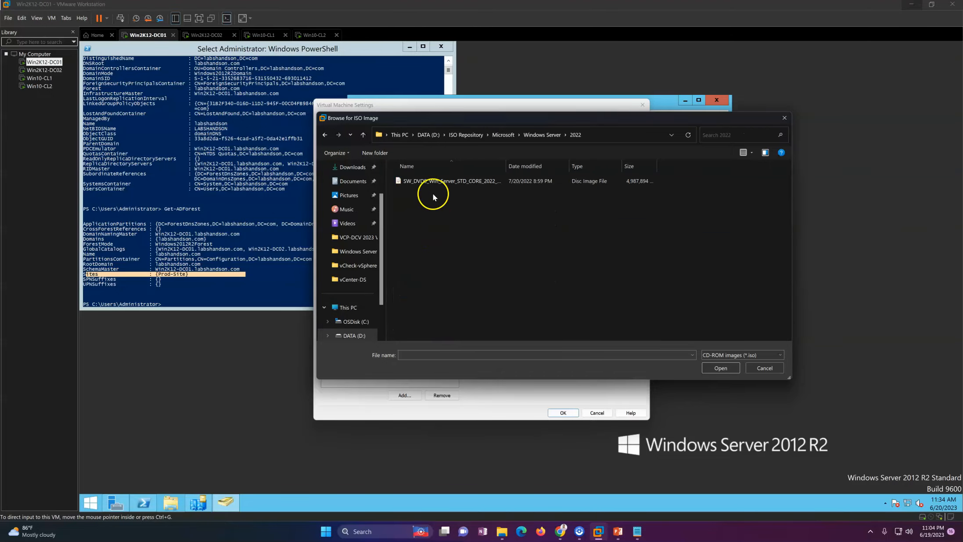
pyautogui.click(431, 181)
pyautogui.click(716, 368)
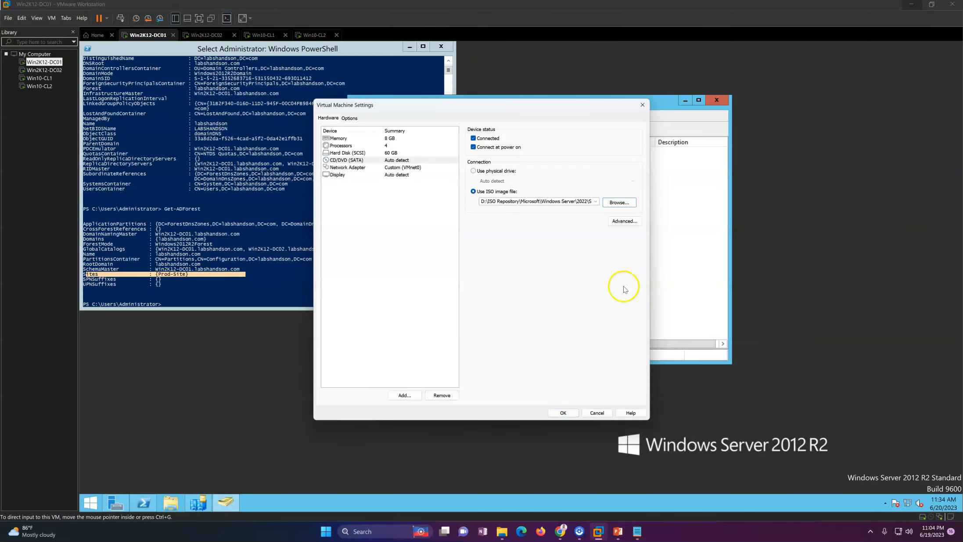
pyautogui.click(569, 415)
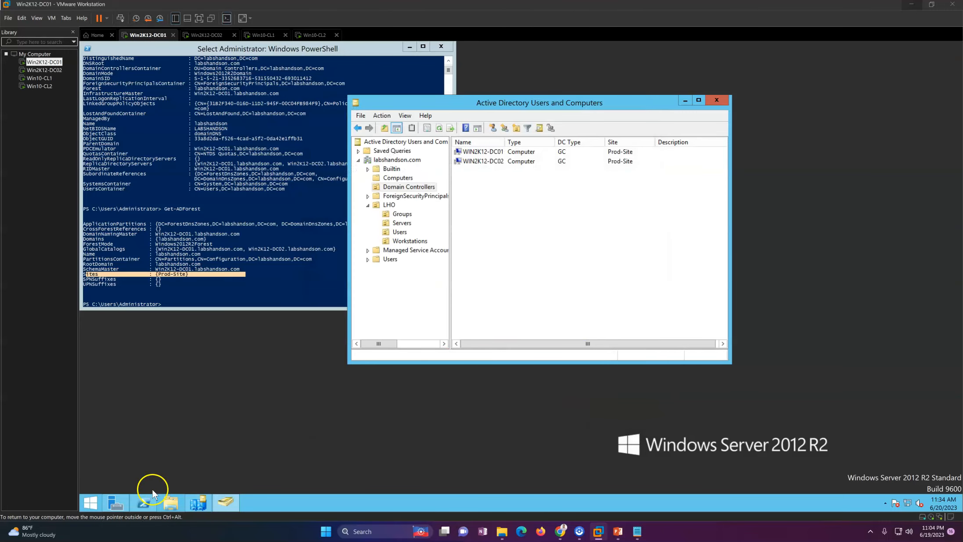
# Start Windows Server Setup from the guest's DVD drive and minimize the ADUC and PowerShell windows.
pyautogui.click(167, 505)
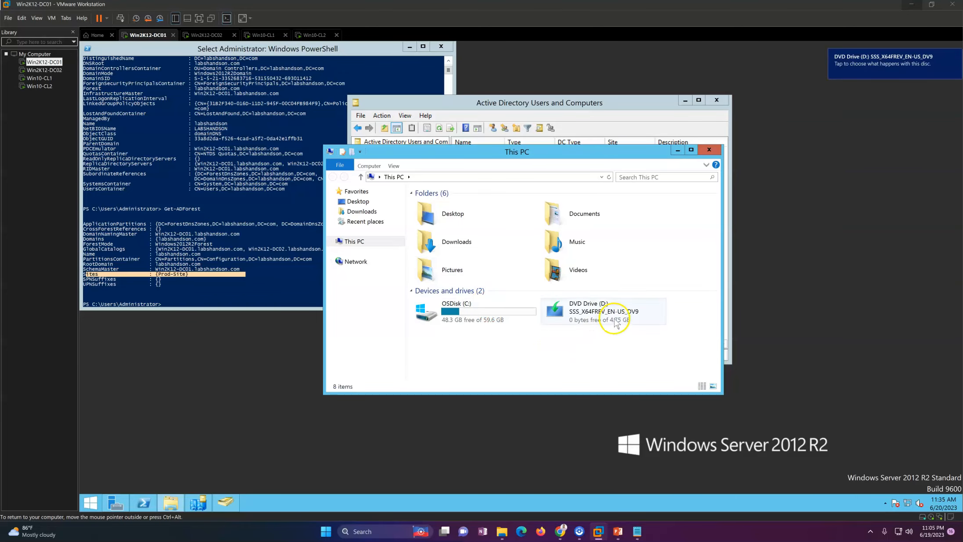
pyautogui.click(617, 324)
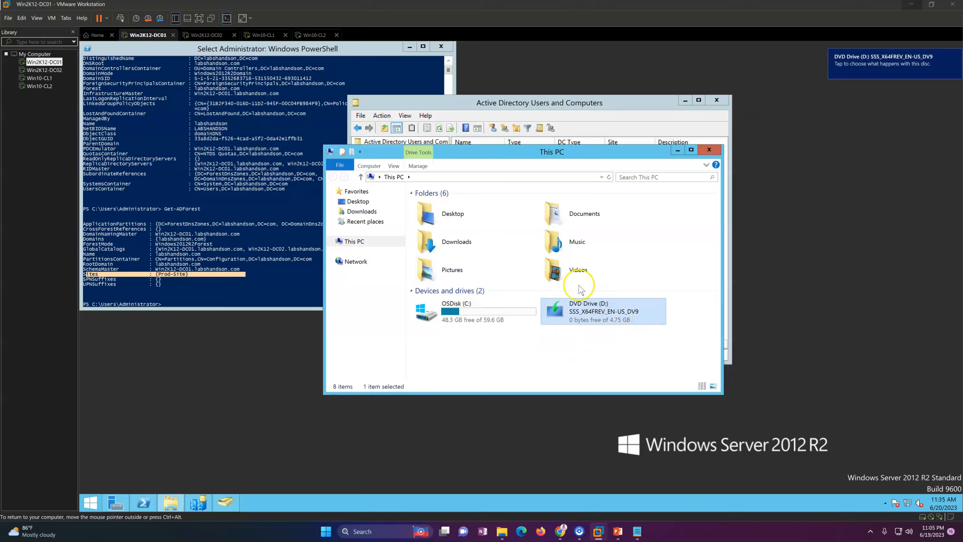
pyautogui.moveTo(601, 150); pyautogui.dragTo(451, 170)
pyautogui.click(685, 100)
pyautogui.click(410, 47)
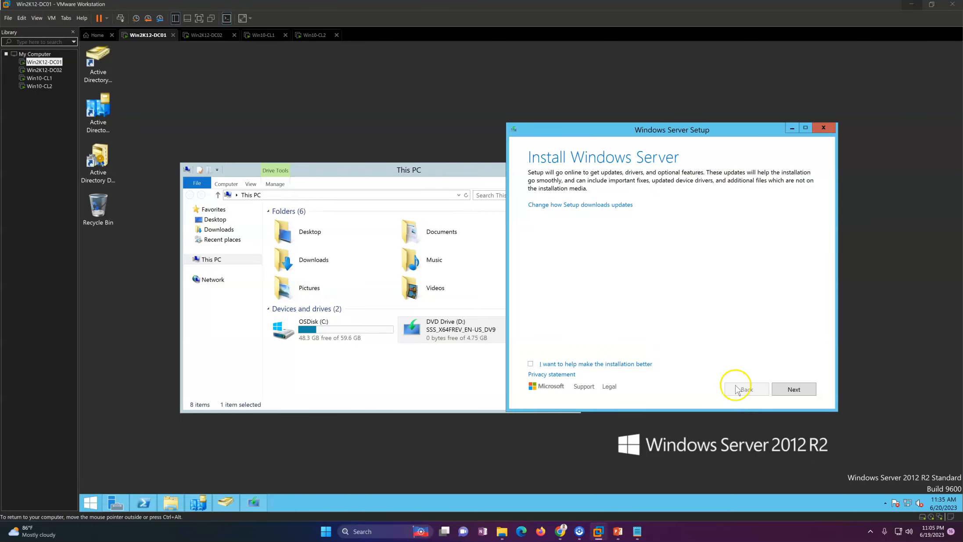
# Continue past the Install Windows Server page and close the crashed SetupDiag error.
pyautogui.click(785, 389)
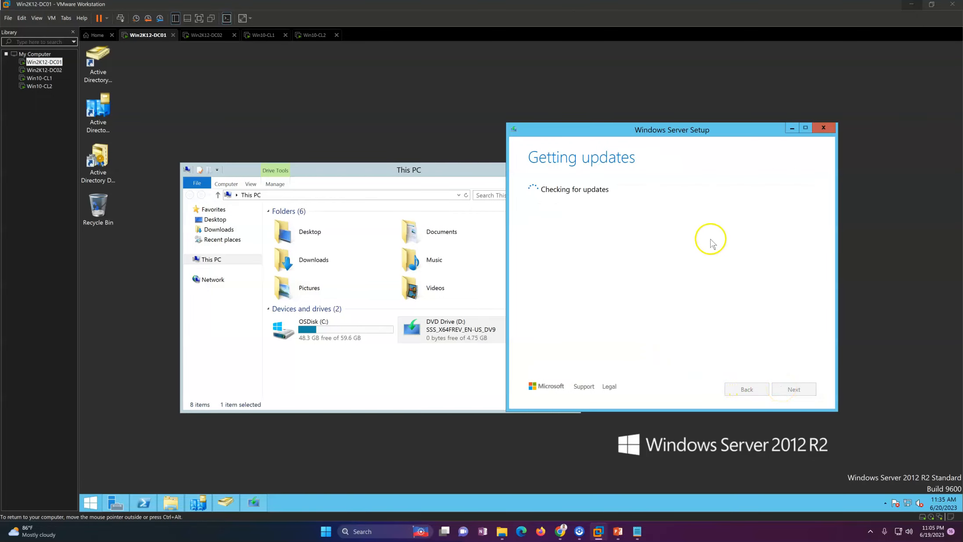
pyautogui.moveTo(424, 172); pyautogui.dragTo(321, 344)
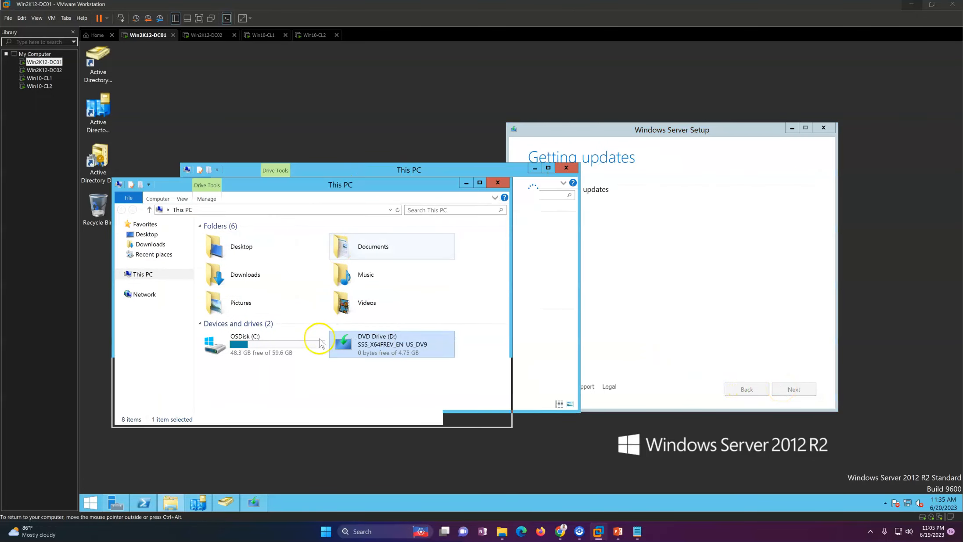
pyautogui.click(280, 349)
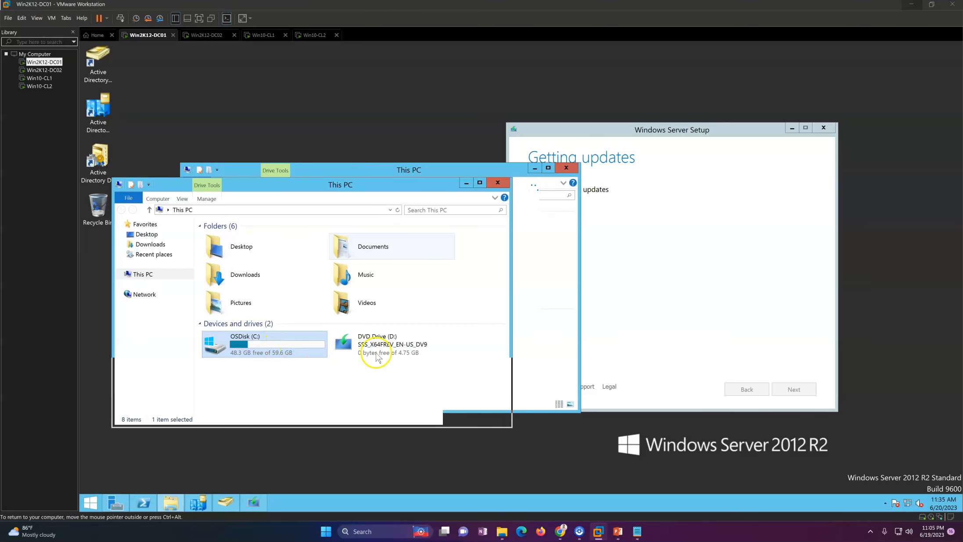
pyautogui.rightClick(377, 355)
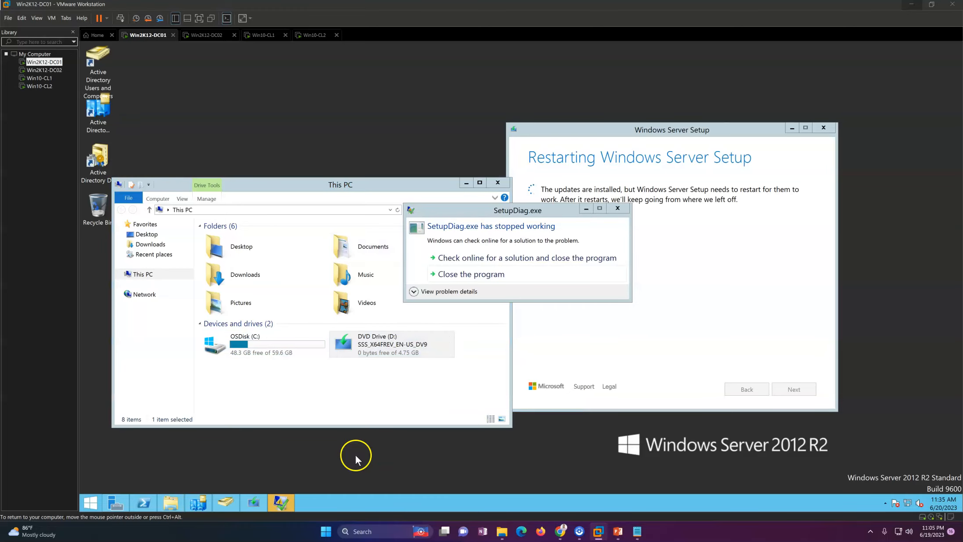
pyautogui.click(491, 275)
pyautogui.rightClick(600, 260)
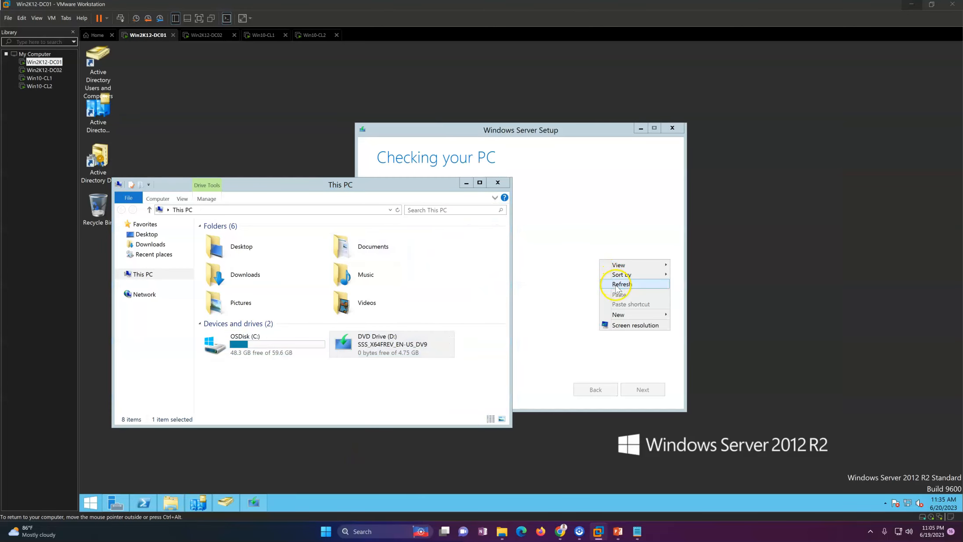
pyautogui.click(621, 284)
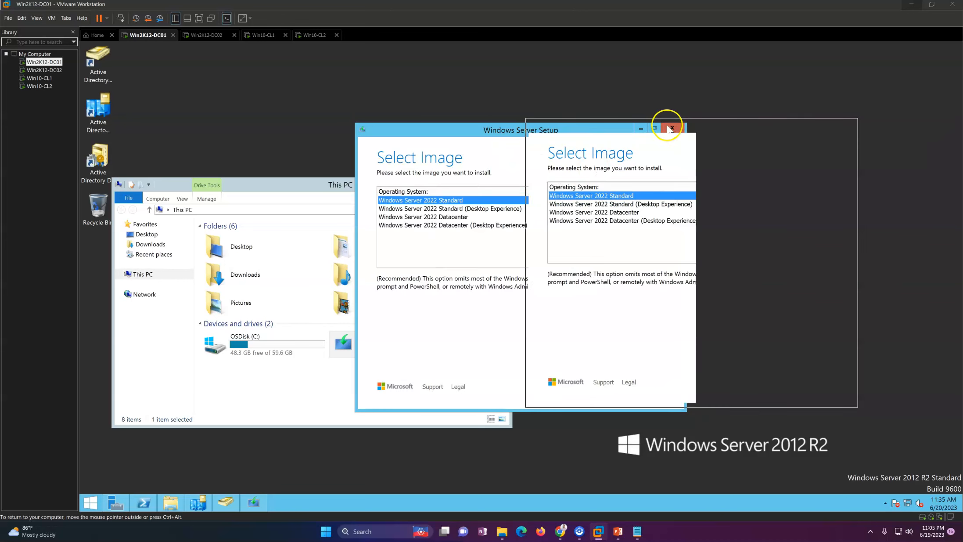
# Choose Windows Server 2022 Standard (Desktop Experience) and accept the license terms.
pyautogui.click(613, 205)
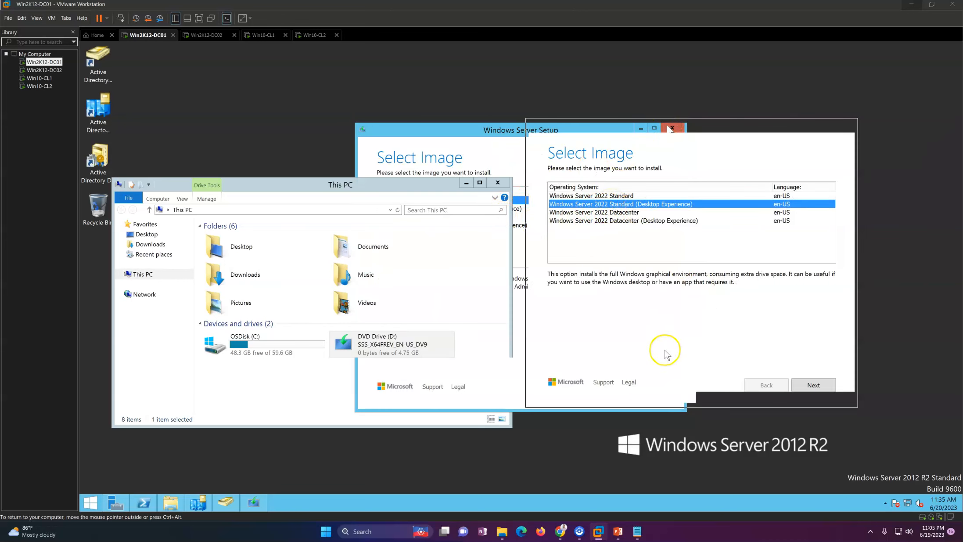
pyautogui.rightClick(546, 440)
pyautogui.click(570, 386)
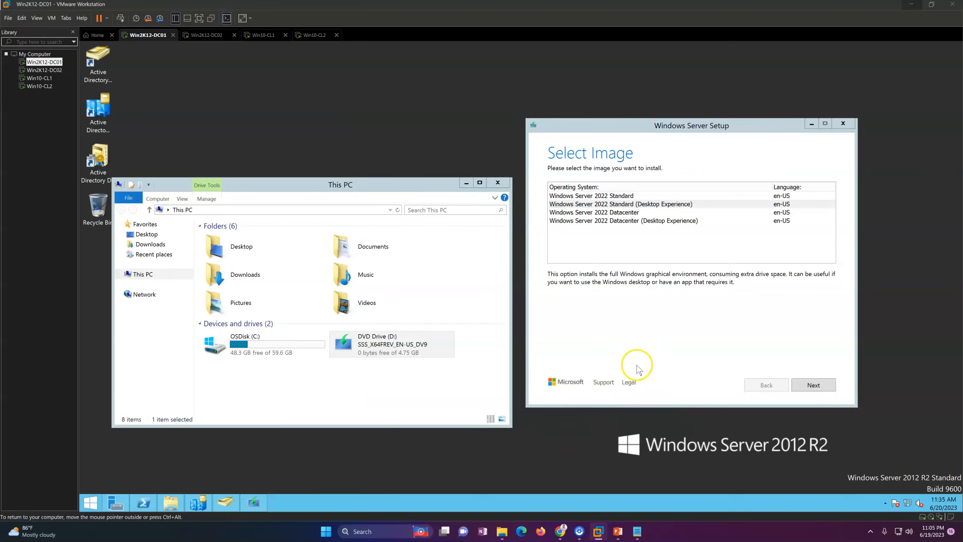
pyautogui.click(815, 387)
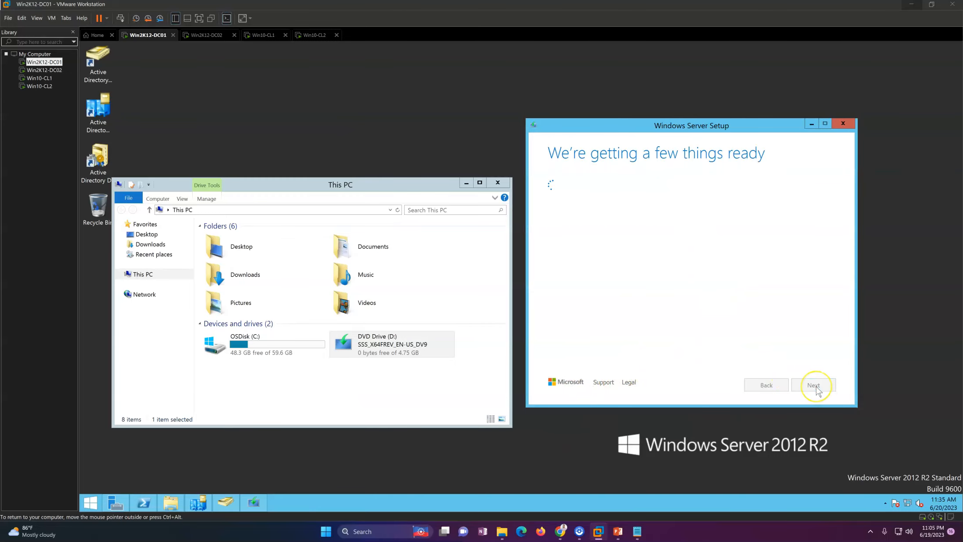
pyautogui.click(817, 387)
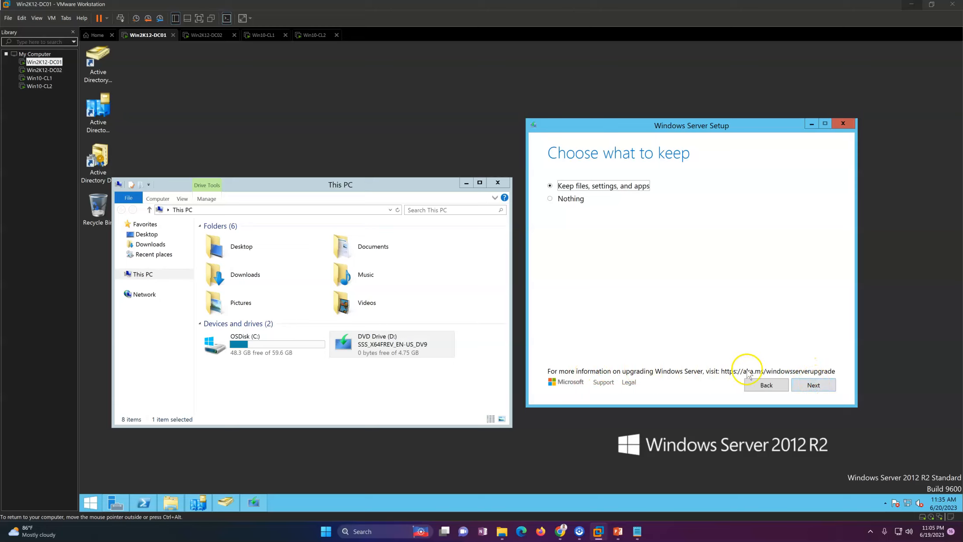
# Keep files, settings and apps in Setup, then select the DVD drive in This PC.
pyautogui.click(810, 387)
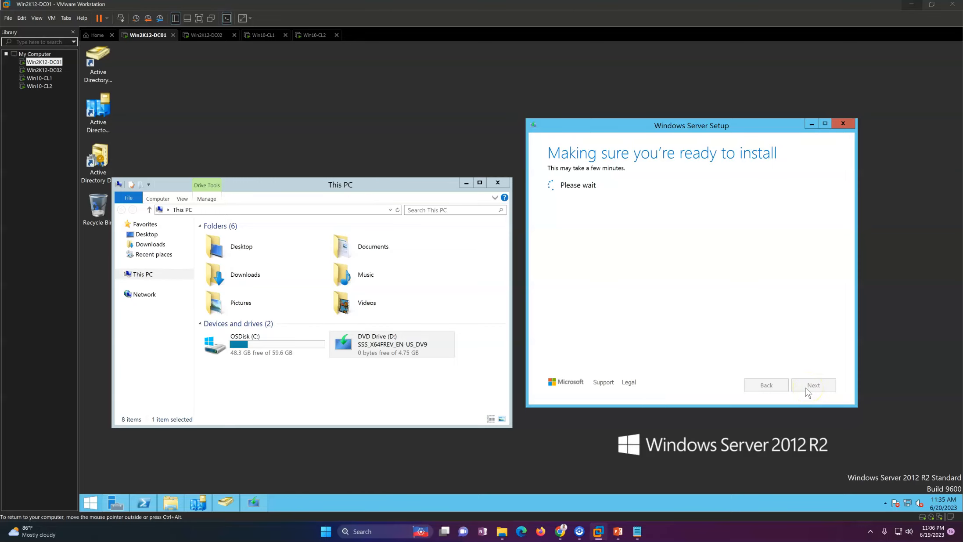
pyautogui.click(397, 356)
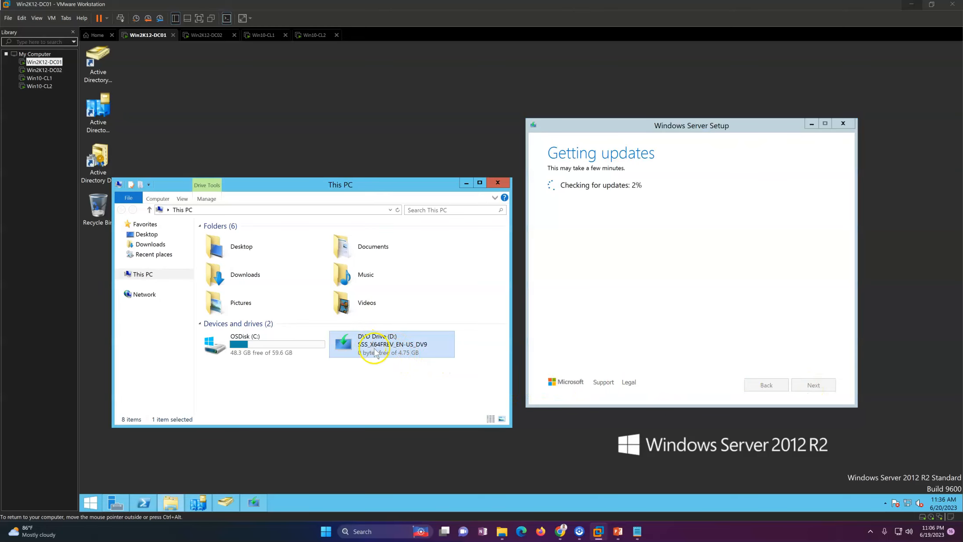
pyautogui.click(337, 383)
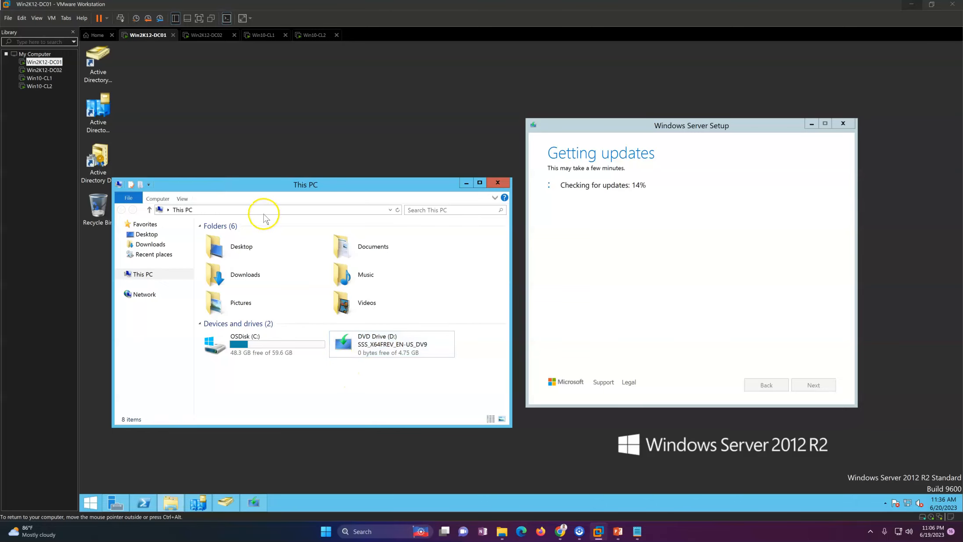
pyautogui.click(368, 343)
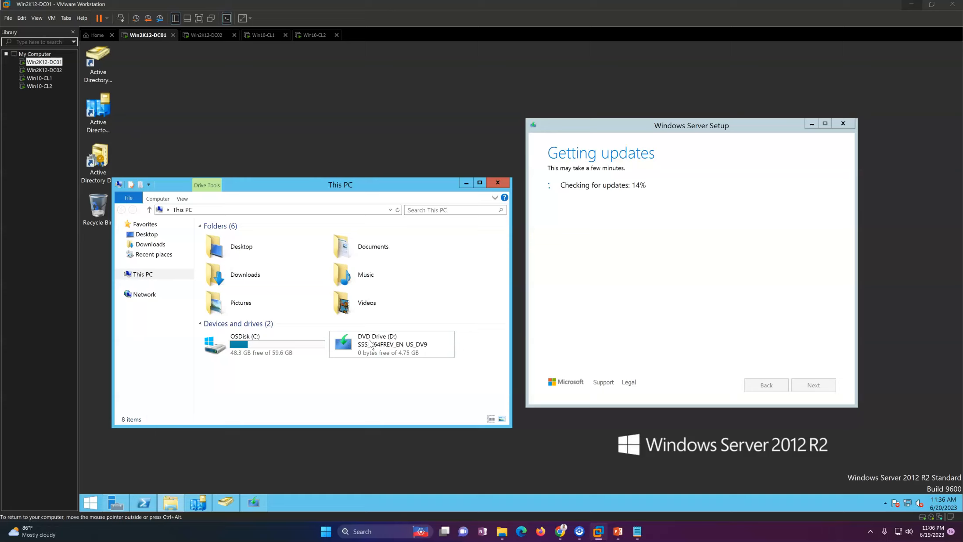
pyautogui.click(284, 350)
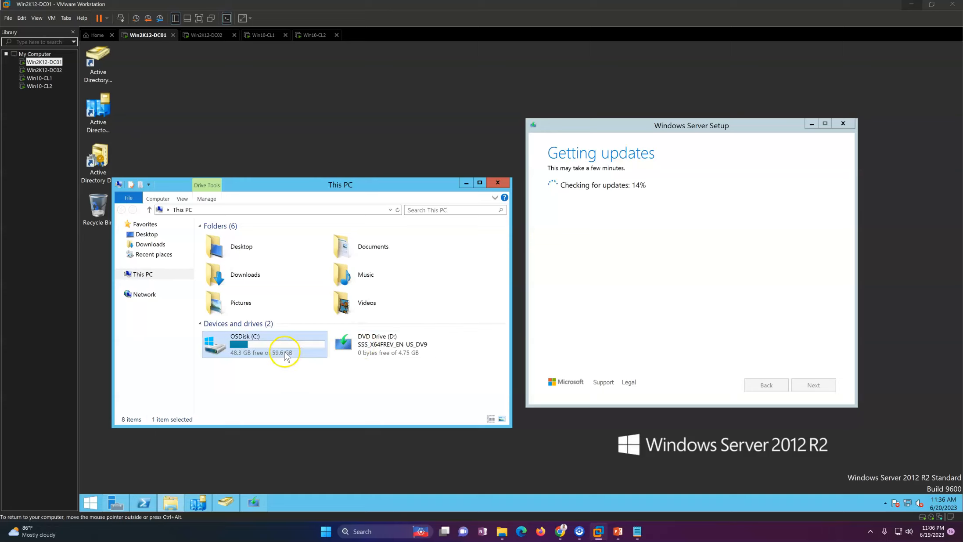
pyautogui.rightClick(392, 348)
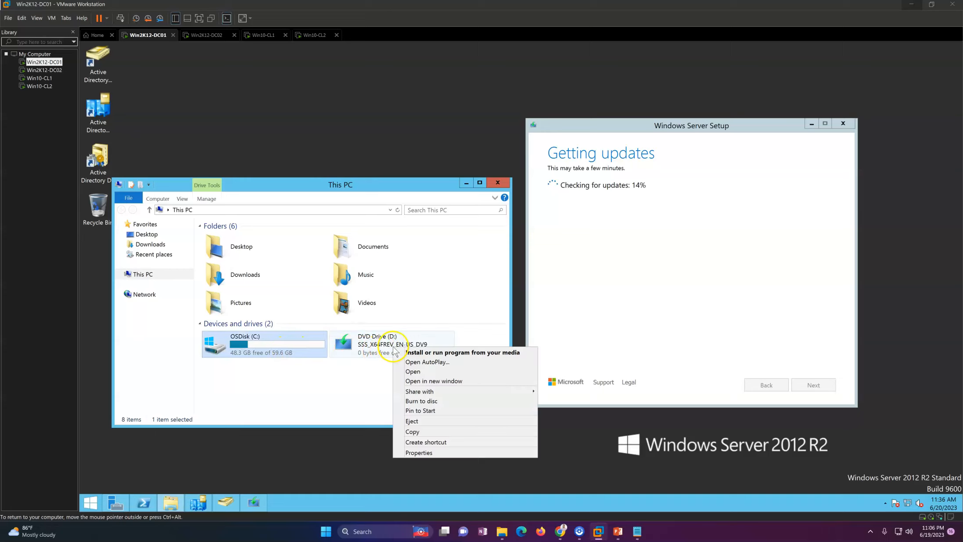
# Open DVD Drive (D:) and its support folder, then tidy the windows and refresh the desktop.
pyautogui.click(411, 372)
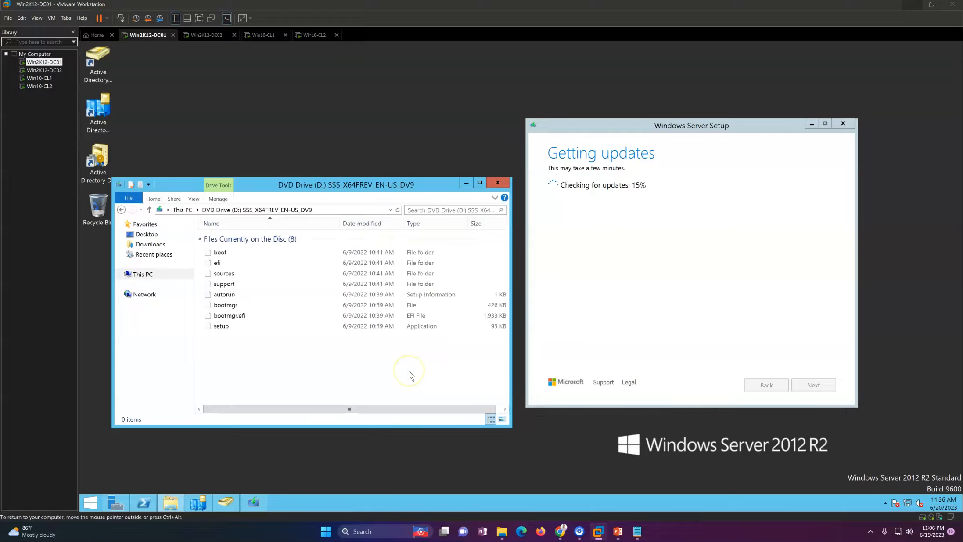
pyautogui.doubleClick(236, 283)
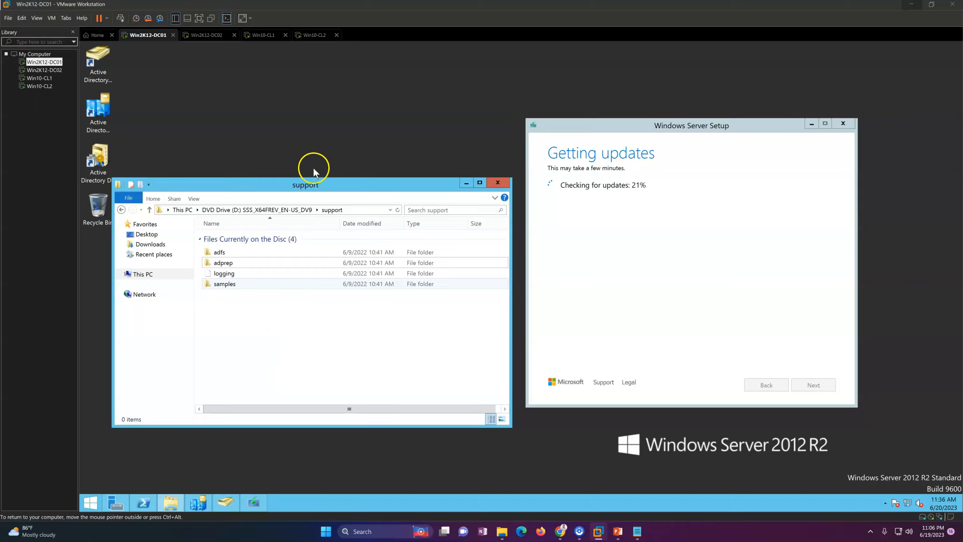
pyautogui.moveTo(308, 189); pyautogui.dragTo(321, 178)
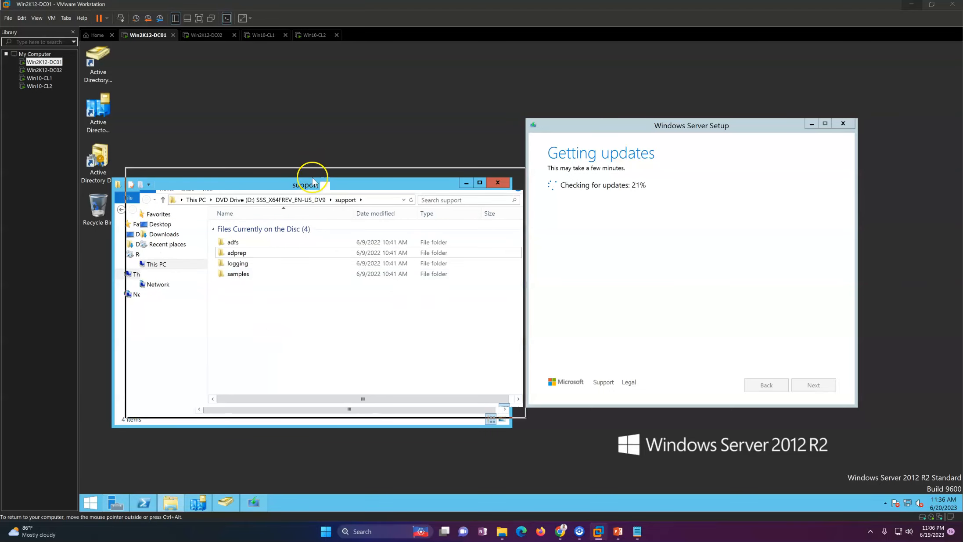
pyautogui.click(656, 280)
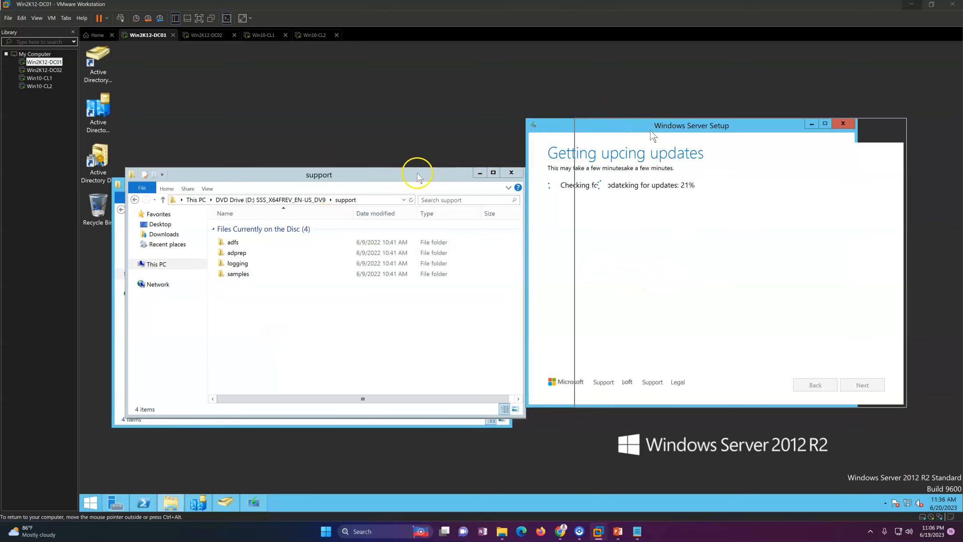
pyautogui.rightClick(338, 94)
pyautogui.click(357, 112)
pyautogui.click(652, 232)
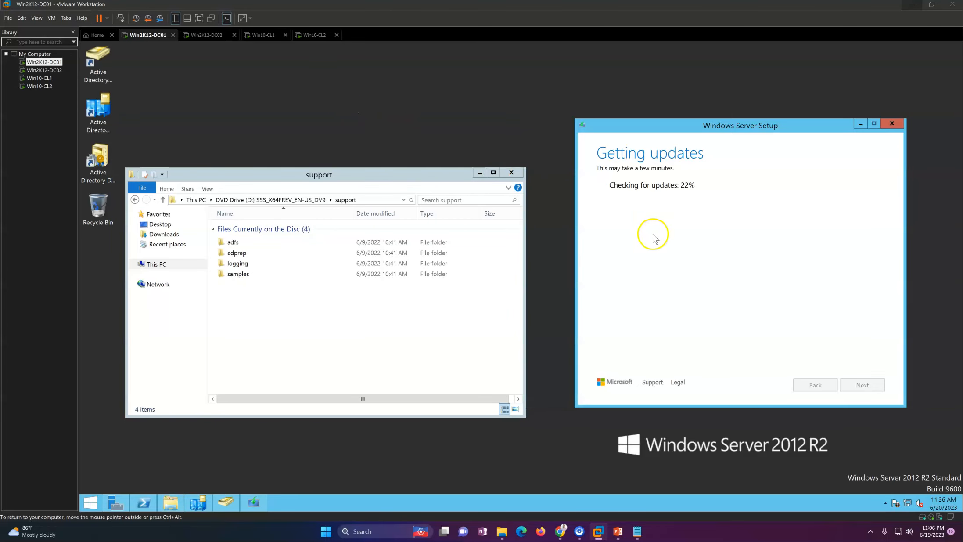
# Clear the PowerShell console with cls and refresh the desktop.
pyautogui.click(151, 505)
pyautogui.click(244, 285)
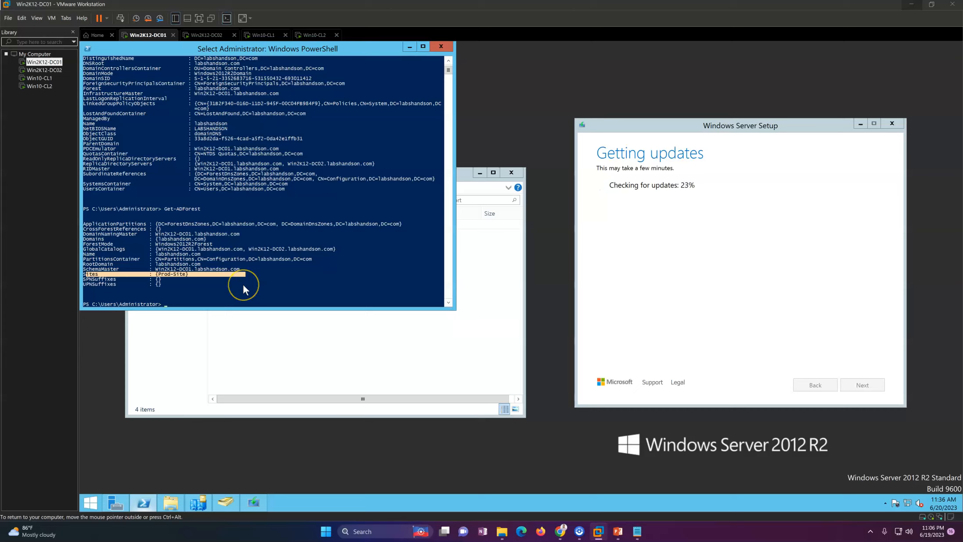
pyautogui.press('Escape')
pyautogui.click(244, 285)
pyautogui.press('Return')
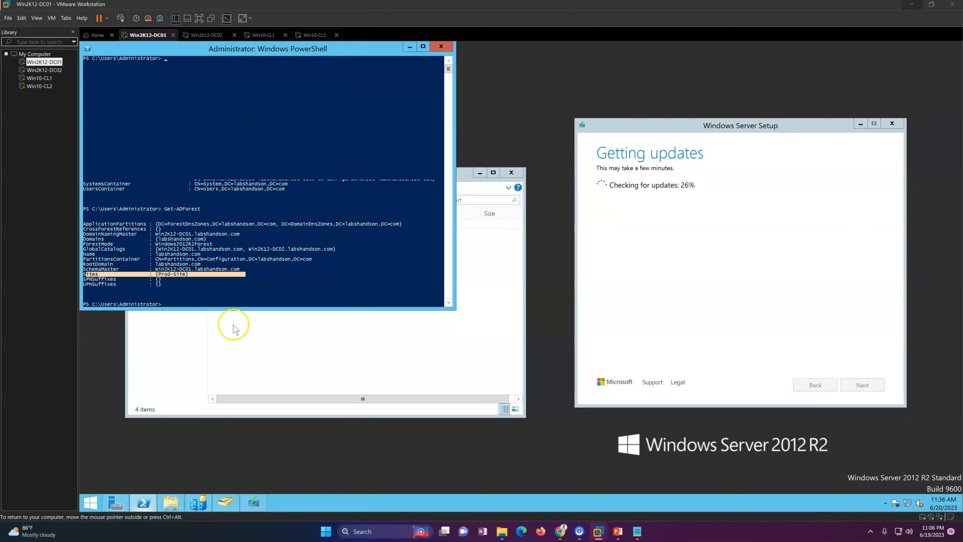
pyautogui.rightClick(247, 443)
pyautogui.click(223, 249)
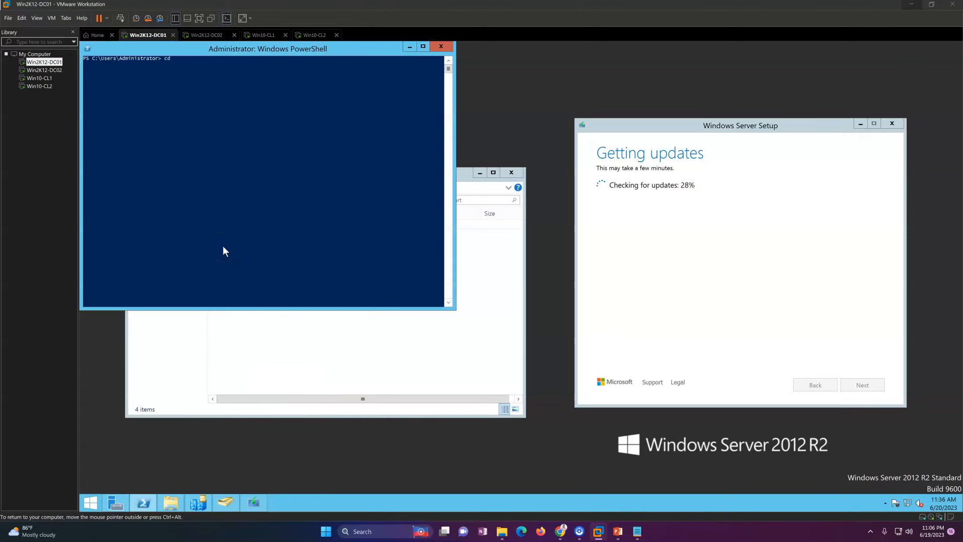
# Switch to D:, list the DVD root, change into support, and type '.\adprep.exe /forest'.
pyautogui.press('Return')
pyautogui.write('dir')
pyautogui.press('Return')
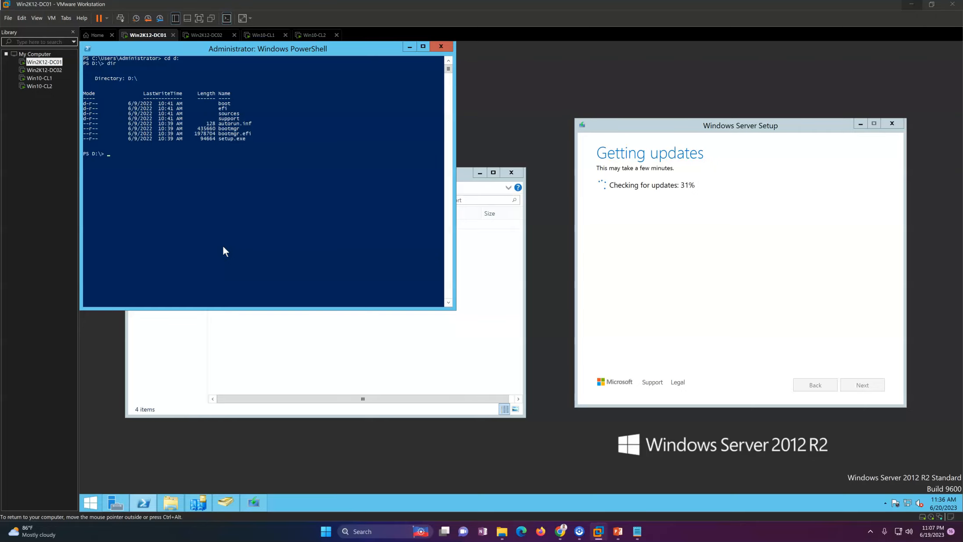
pyautogui.write('cd .\\su')
pyautogui.press('Tab')
pyautogui.press('Return')
pyautogui.write('.\\adprep')
pyautogui.write('/forest')
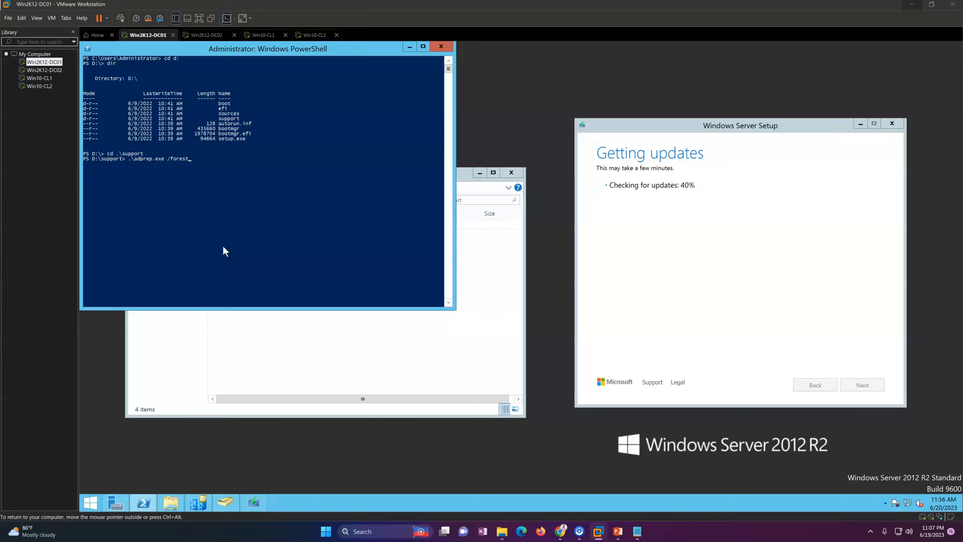
# Move the Setup window left and refresh the desktop to clear leftover traces.
pyautogui.click(722, 324)
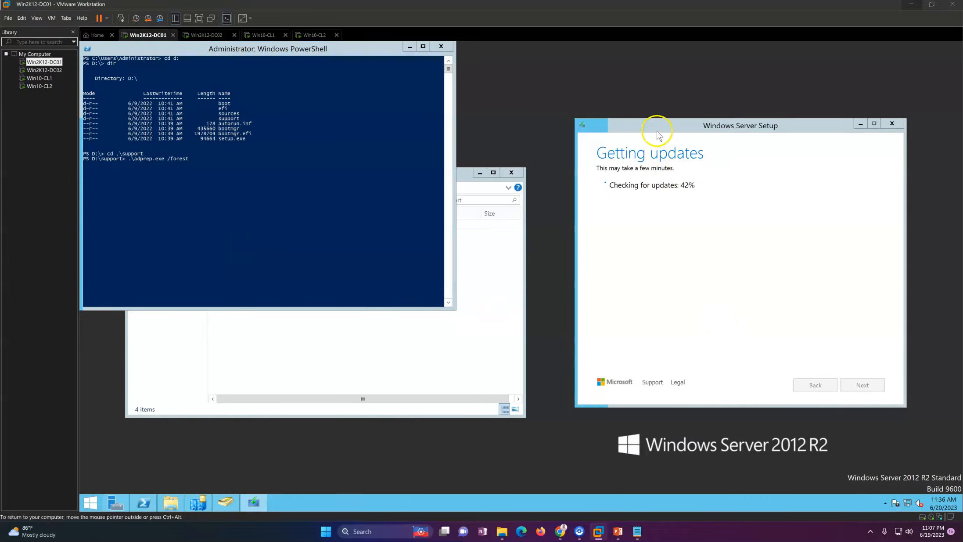
pyautogui.moveTo(660, 129); pyautogui.dragTo(617, 126)
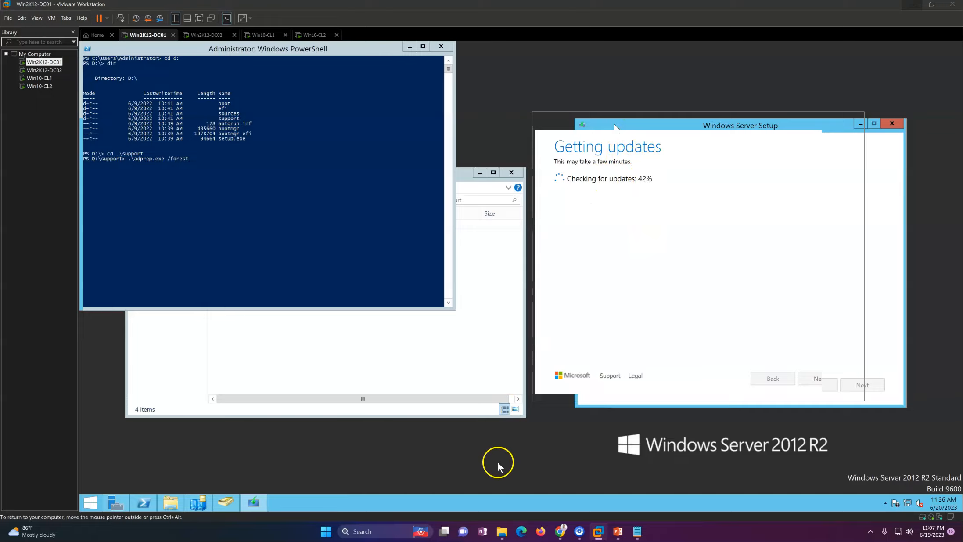
pyautogui.rightClick(500, 394)
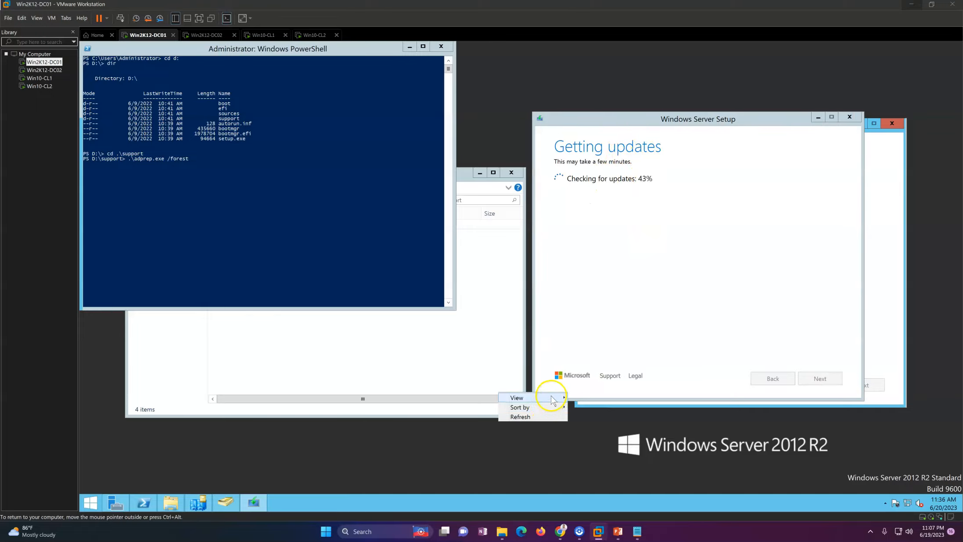
pyautogui.click(535, 415)
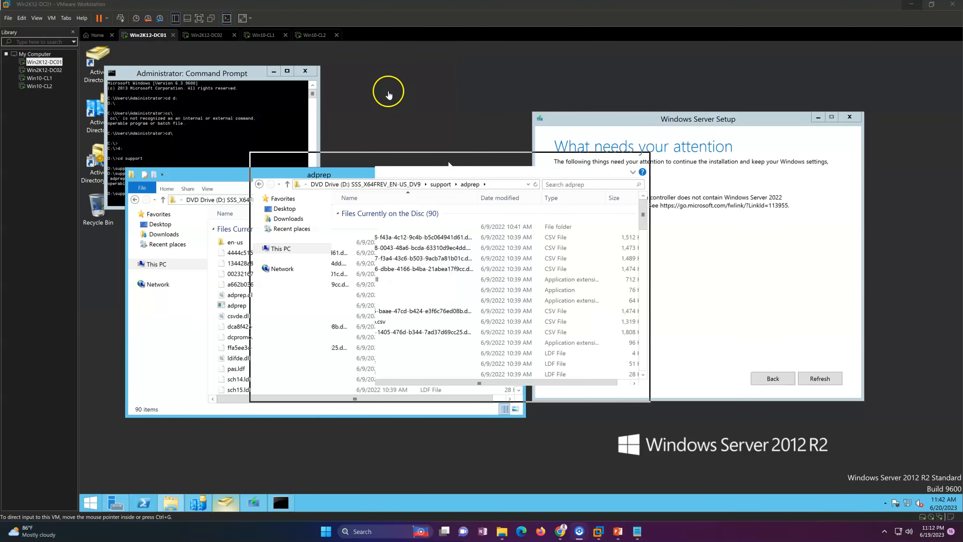
# Close Command Prompt, open an administrator PowerShell in D:\support\adprep and type '.\adprep.exe /forestprep'.
pyautogui.click(305, 71)
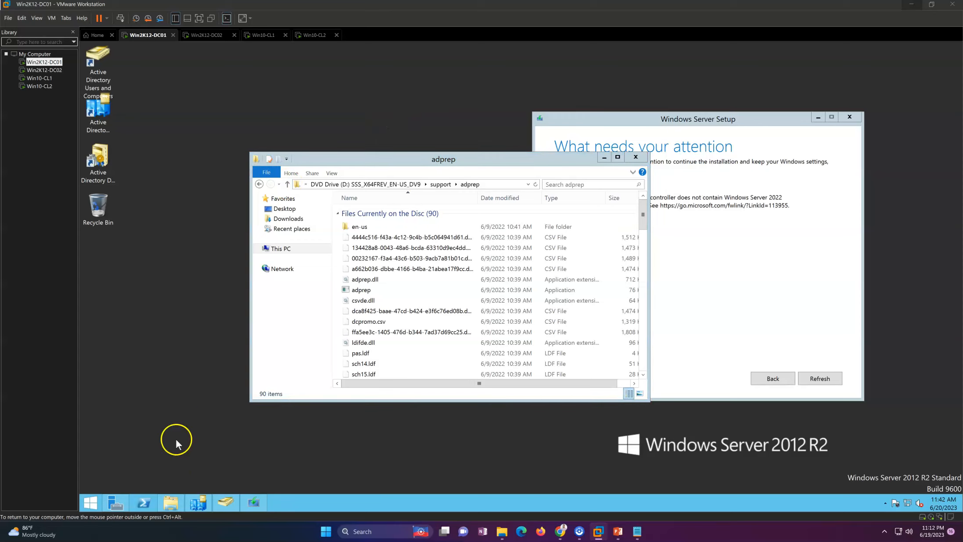
pyautogui.rightClick(145, 506)
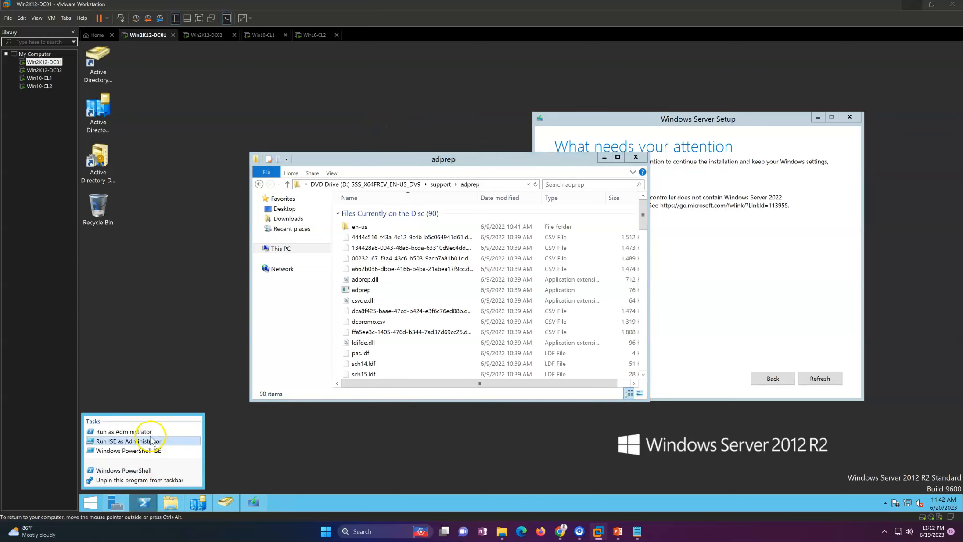
pyautogui.click(152, 431)
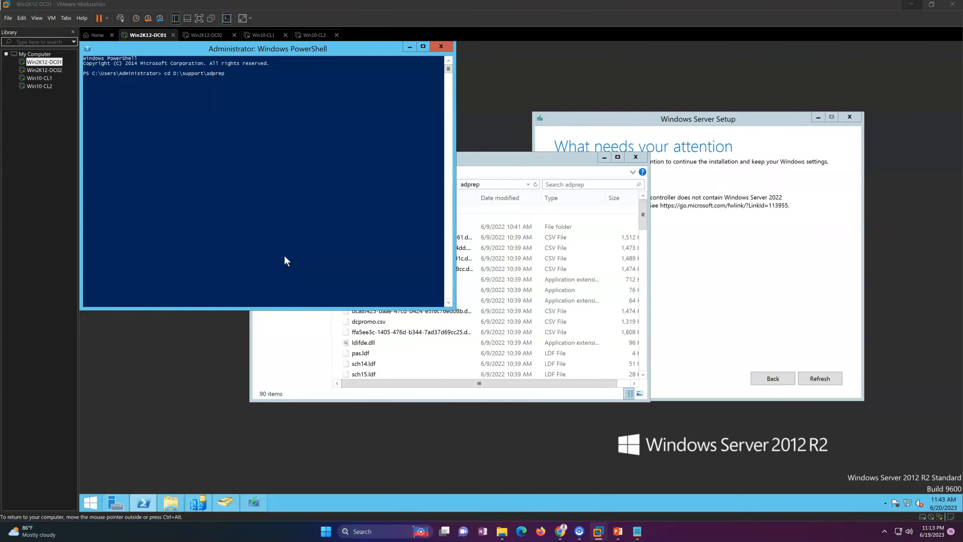
pyautogui.press('Return')
pyautogui.hotkey('ctrl', 'alt')
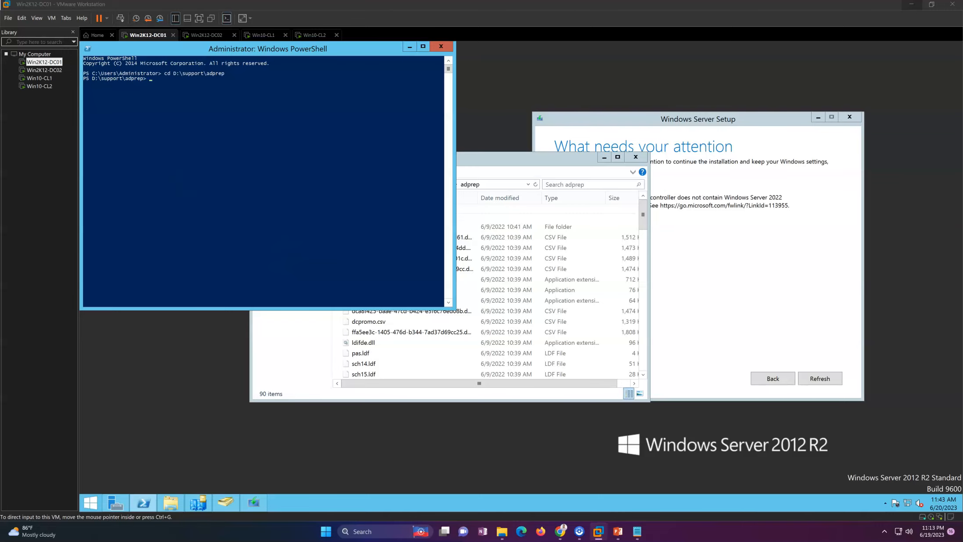
pyautogui.hotkey('alt', 'Tab')
pyautogui.click(361, 125)
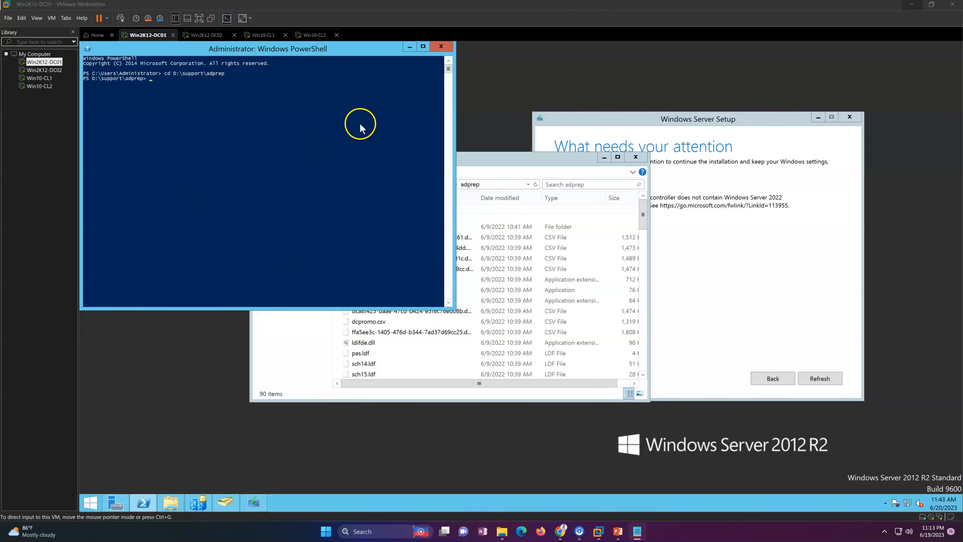
pyautogui.press('Tab')
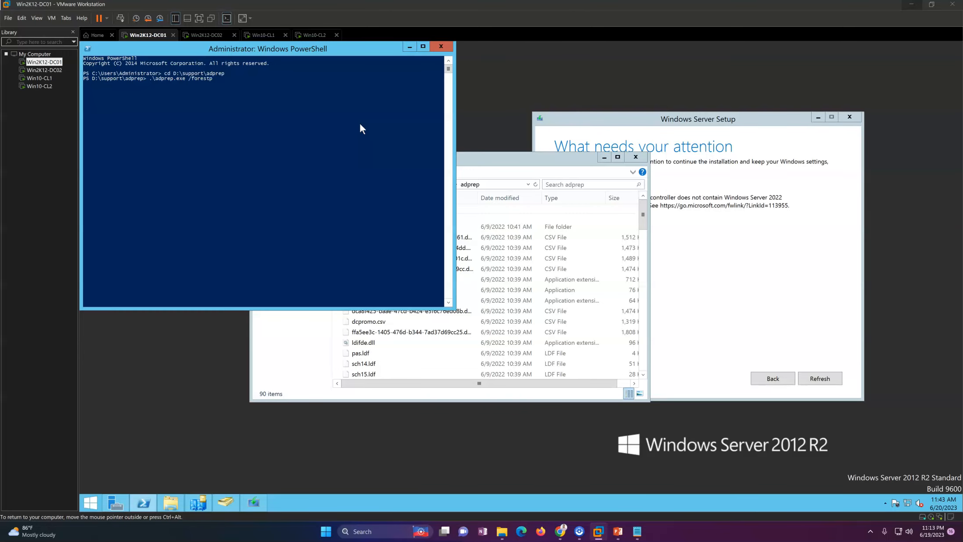
# Run adprep /forestprep, confirm with C, then scroll up and copy the schema version 69 line.
pyautogui.press('Return')
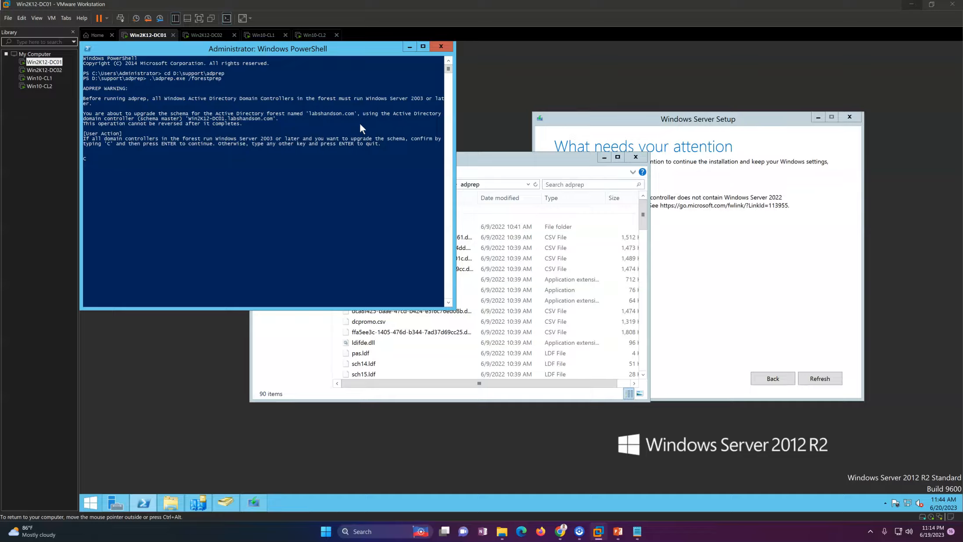
pyautogui.press('Return')
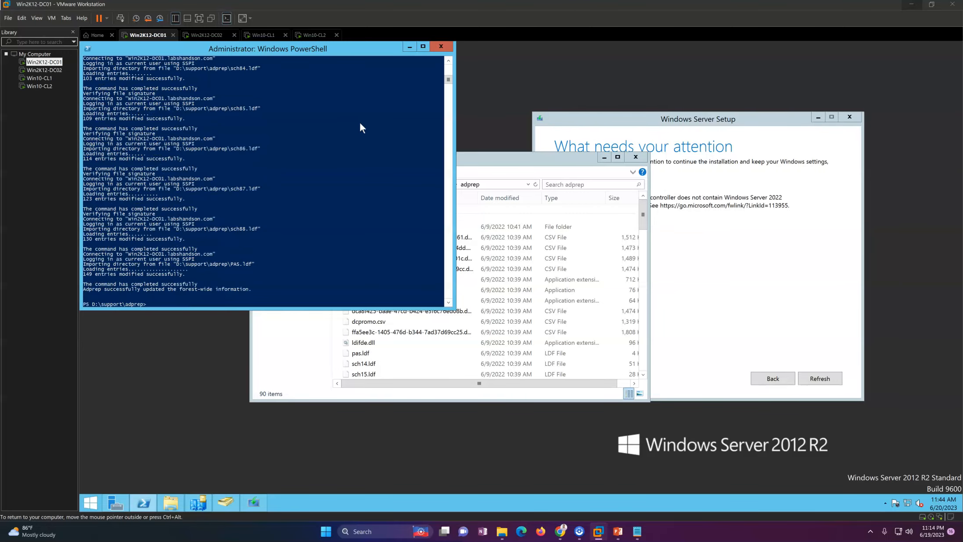
pyautogui.click(448, 60)
pyautogui.click(449, 60)
pyautogui.click(448, 60)
pyautogui.click(448, 59)
pyautogui.click(448, 60)
pyautogui.click(448, 59)
pyautogui.click(448, 60)
pyautogui.click(448, 59)
pyautogui.click(448, 60)
pyautogui.click(448, 60)
pyautogui.click(448, 60)
pyautogui.click(448, 60)
pyautogui.click(448, 60)
pyautogui.click(448, 60)
pyautogui.click(448, 59)
pyautogui.click(448, 59)
pyautogui.click(448, 59)
pyautogui.click(448, 59)
pyautogui.click(448, 60)
pyautogui.click(448, 60)
pyautogui.click(448, 60)
pyautogui.click(448, 60)
pyautogui.click(448, 59)
pyautogui.click(448, 60)
pyautogui.click(448, 60)
pyautogui.click(448, 60)
pyautogui.click(448, 60)
pyautogui.click(448, 60)
pyautogui.click(448, 60)
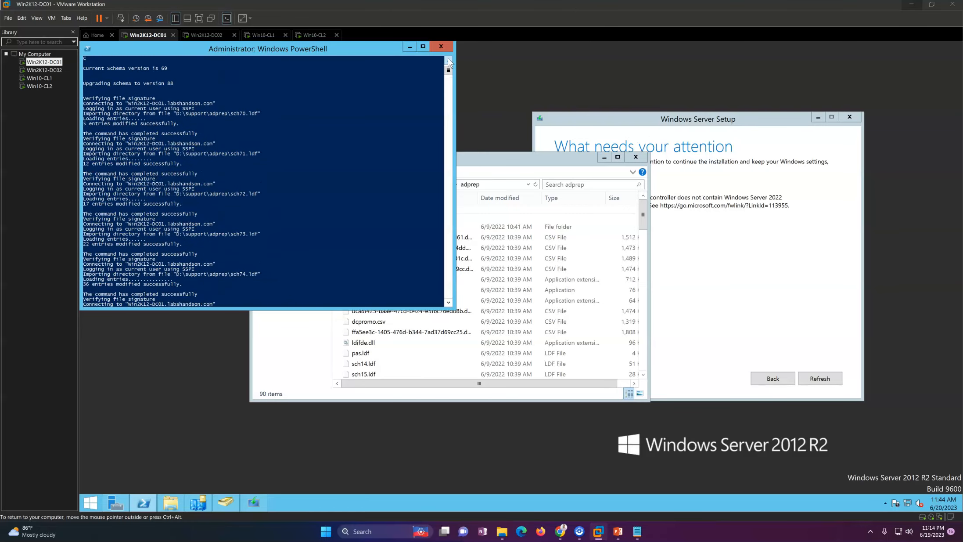
pyautogui.click(448, 59)
pyautogui.click(448, 60)
pyautogui.moveTo(92, 98); pyautogui.dragTo(123, 114)
pyautogui.rightClick(268, 240)
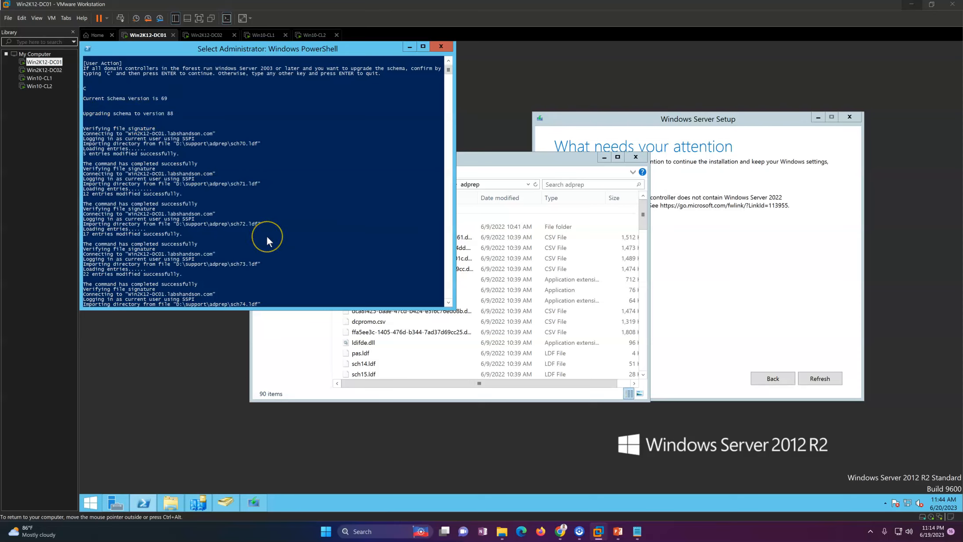
# Change the command to '.\adprep.exe /domainprep', run it, and get a fresh prompt.
pyautogui.press('BackSpace')
pyautogui.press('BackSpace')
pyautogui.press('BackSpace')
pyautogui.press('BackSpace')
pyautogui.press('BackSpace')
pyautogui.press('BackSpace')
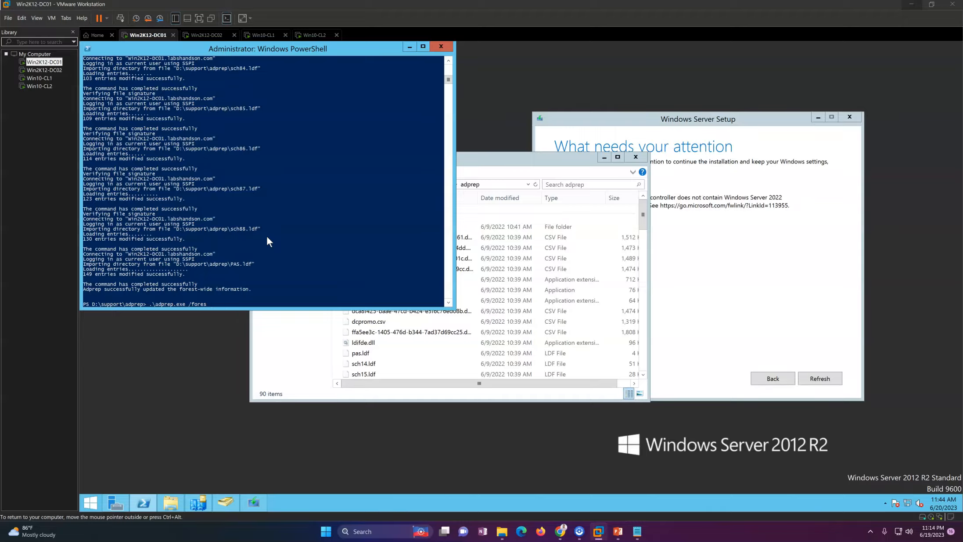
pyautogui.press('BackSpace')
pyautogui.write('dom')
pyautogui.write('ainprep')
pyautogui.press('Return')
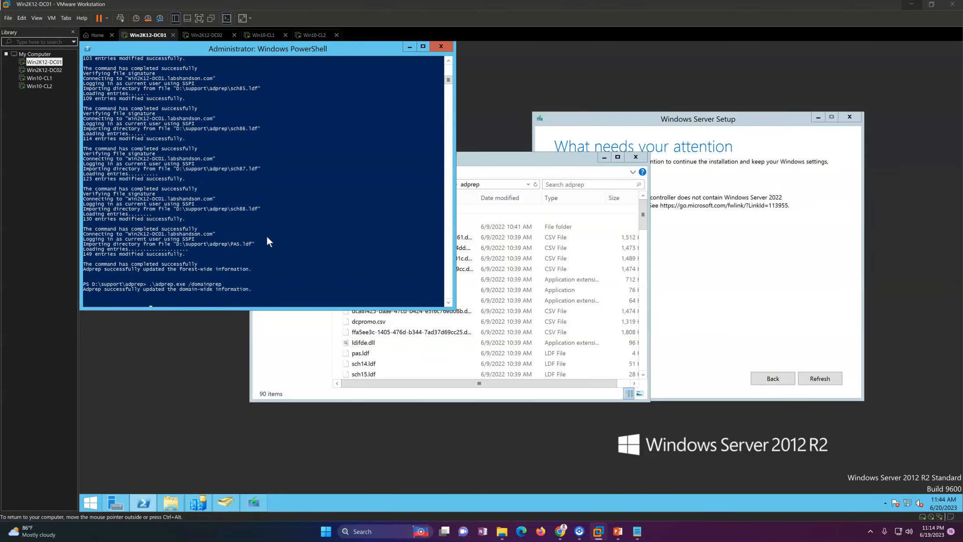
pyautogui.click(205, 289)
pyautogui.press('Return')
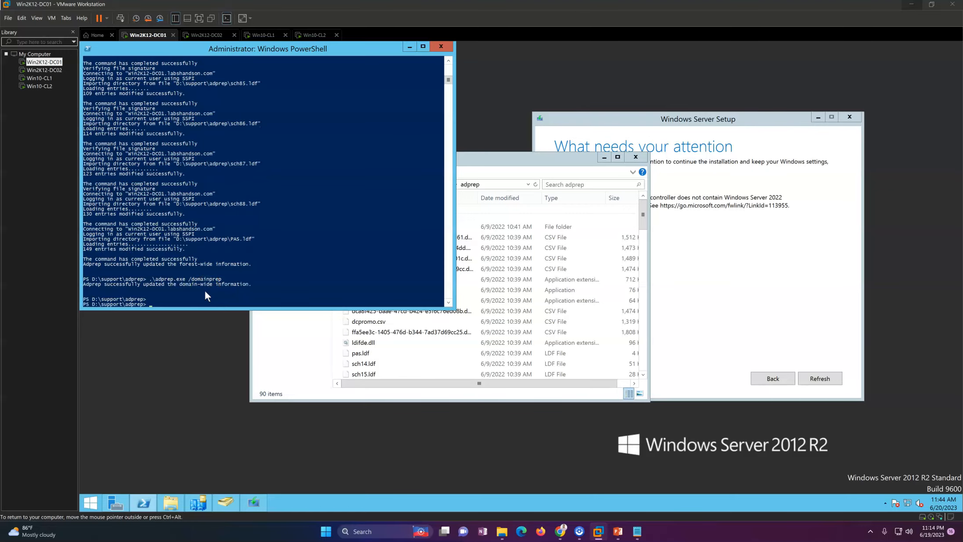
# Close PowerShell, recheck Setup's requirements, hide the adprep window and start the upgrade.
pyautogui.click(441, 46)
pyautogui.click(727, 281)
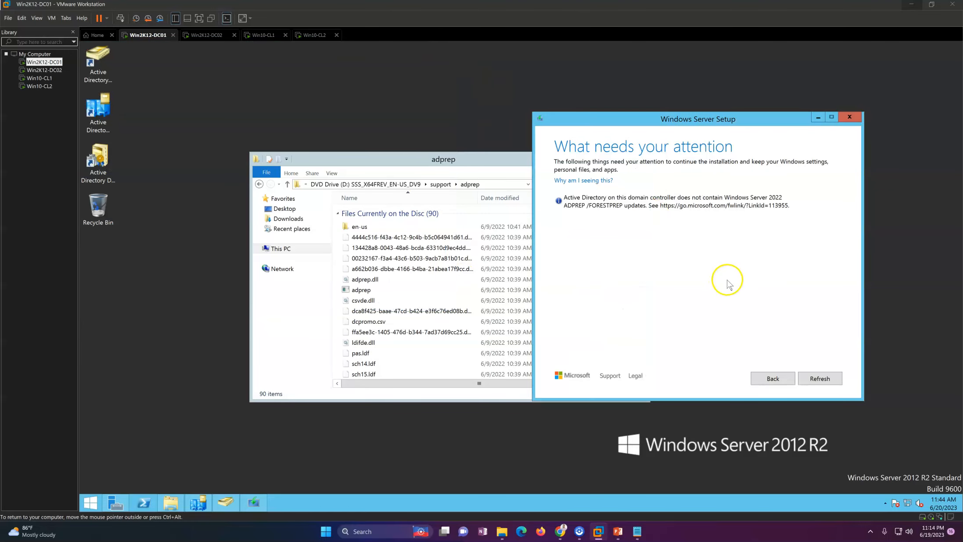
pyautogui.click(819, 378)
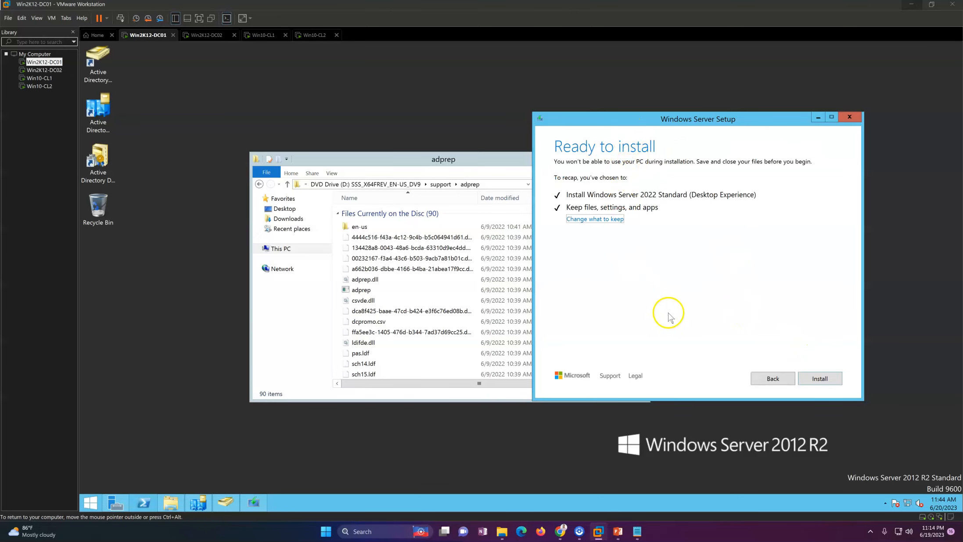
pyautogui.click(485, 160)
pyautogui.click(639, 161)
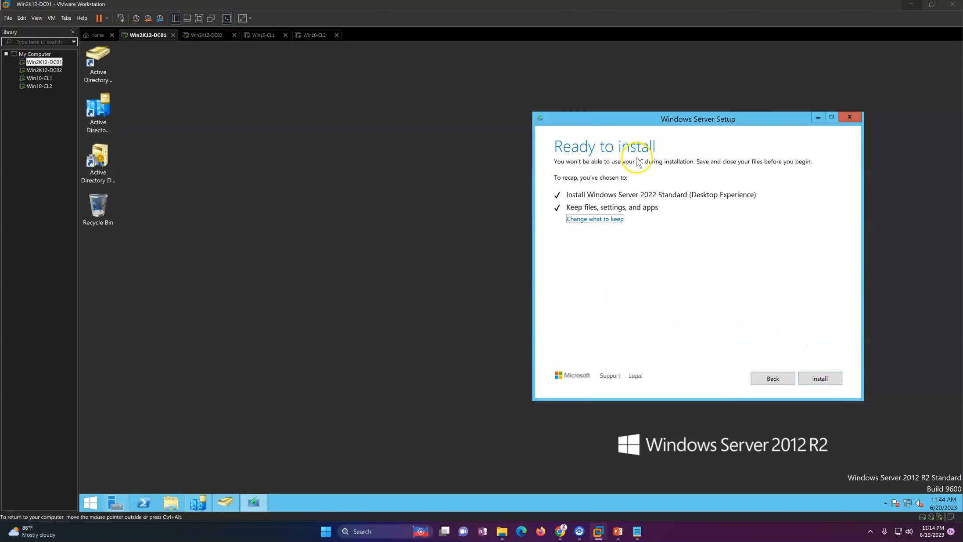
pyautogui.click(811, 378)
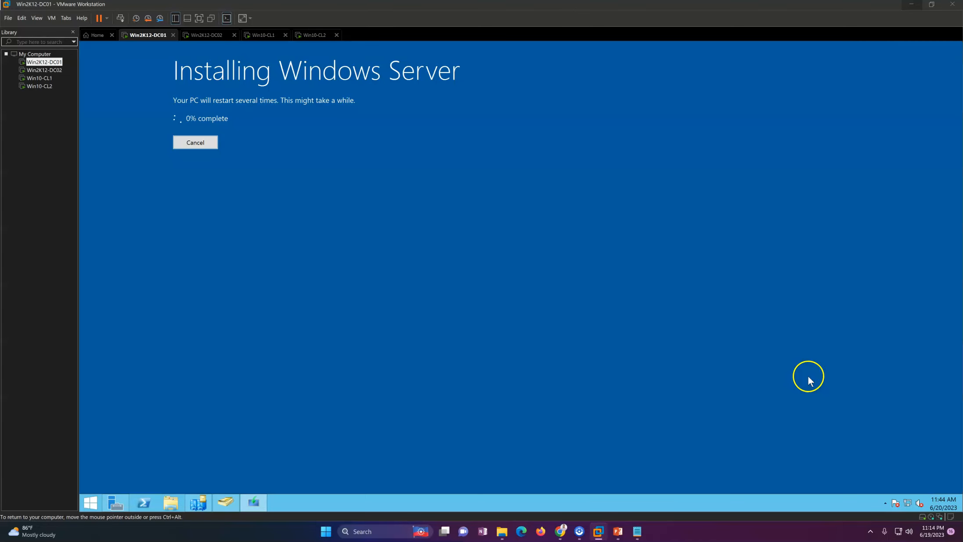
# Wait while Windows Server 2022 installs and the VM reboots to the lock screen.
pyautogui.click(412, 277)
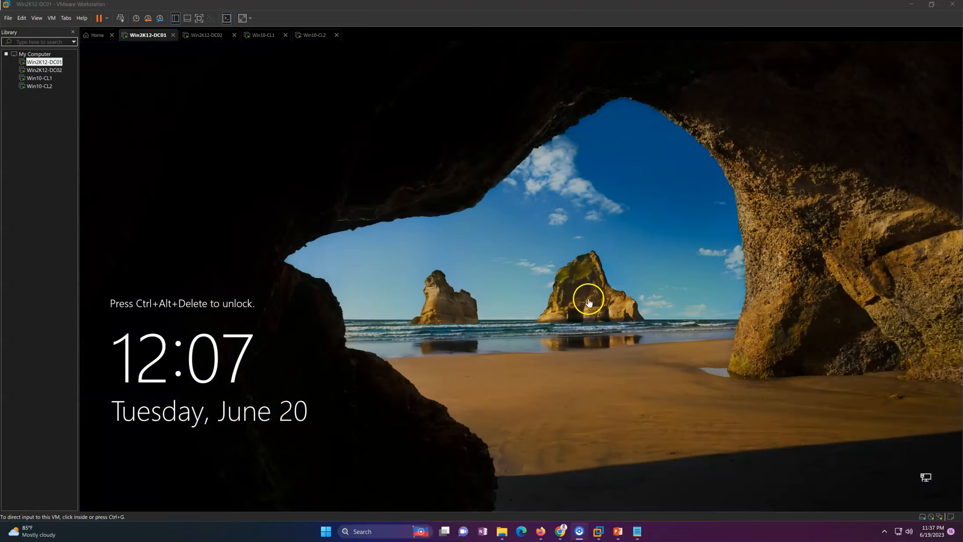
# Sign in to DC01 as Administrator and confirm Local Server reports Windows Server 2022 Standard.
pyautogui.click(120, 18)
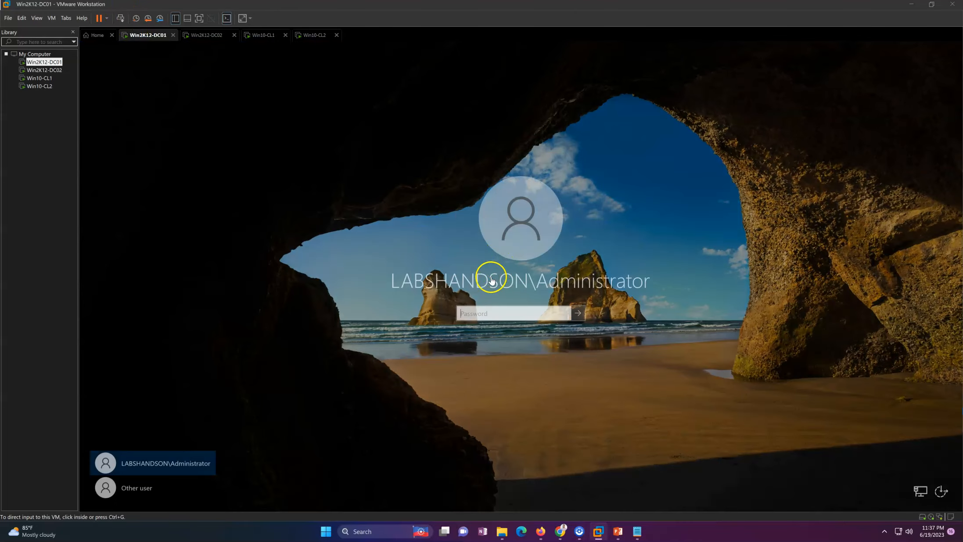
pyautogui.click(483, 313)
pyautogui.write('P')
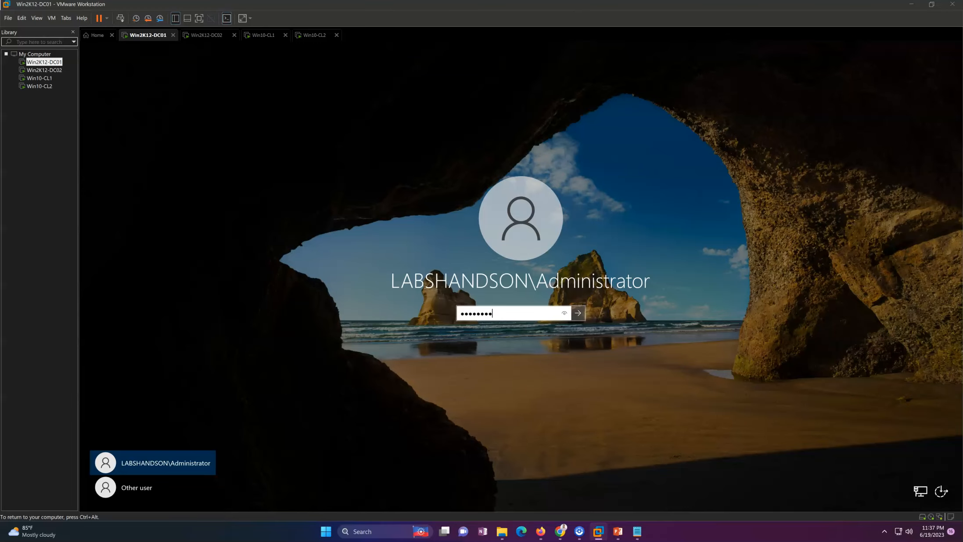
pyautogui.press('Return')
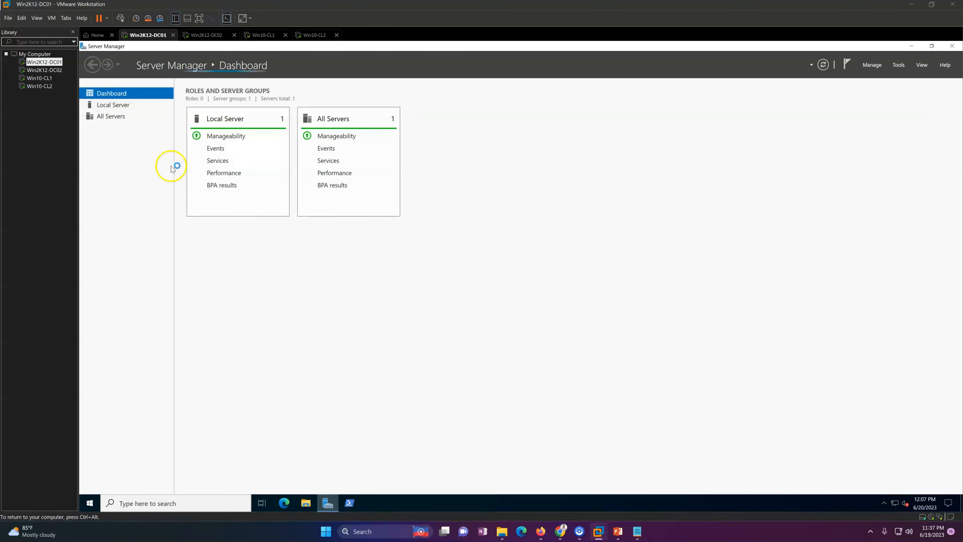
pyautogui.click(124, 105)
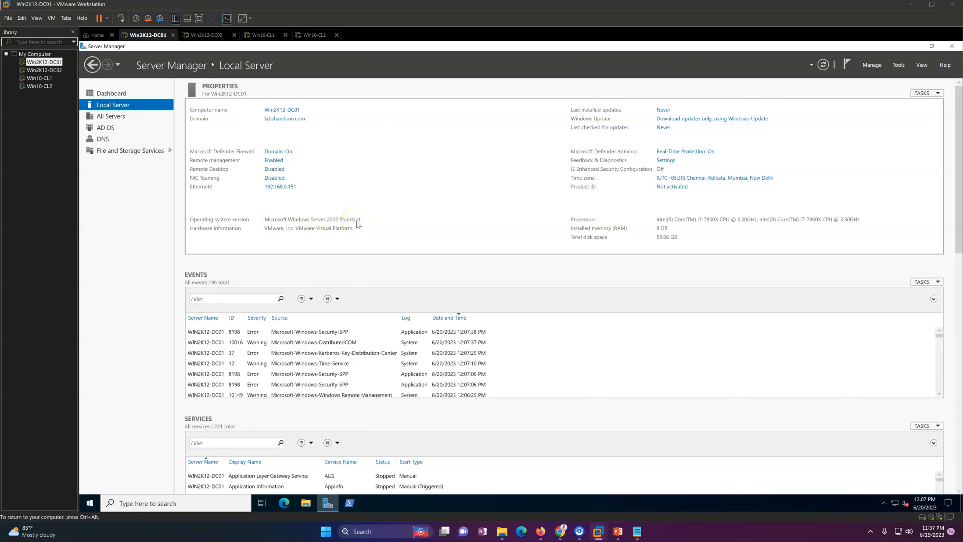
pyautogui.click(132, 502)
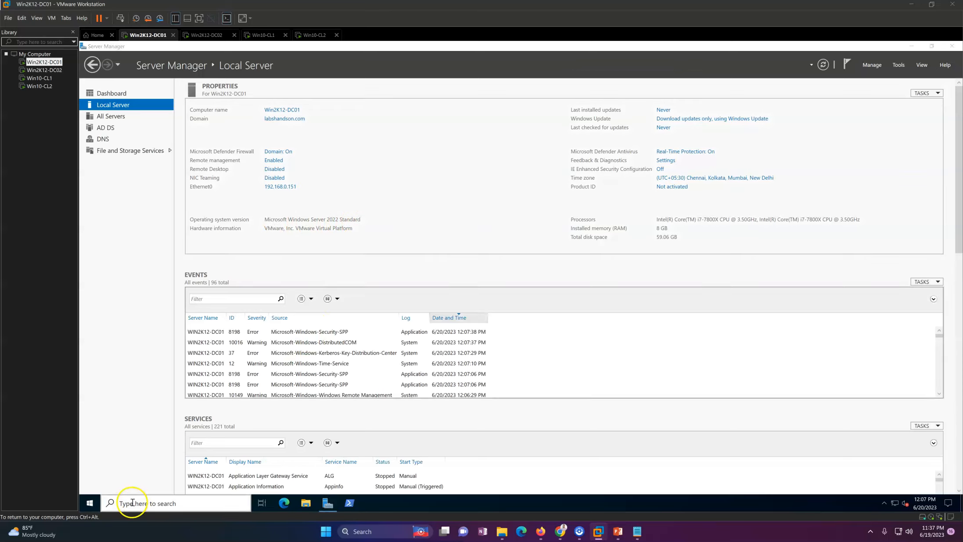
# Run netdom query fsmo in an admin Command Prompt to confirm Win2K12-DC01 holds all five roles.
pyautogui.write('cmd')
pyautogui.press('Return')
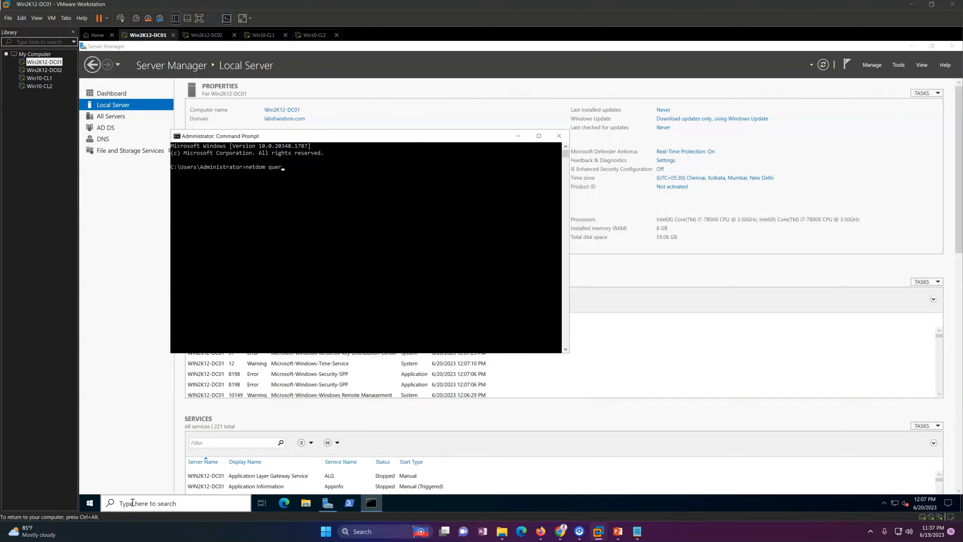
pyautogui.press('Return')
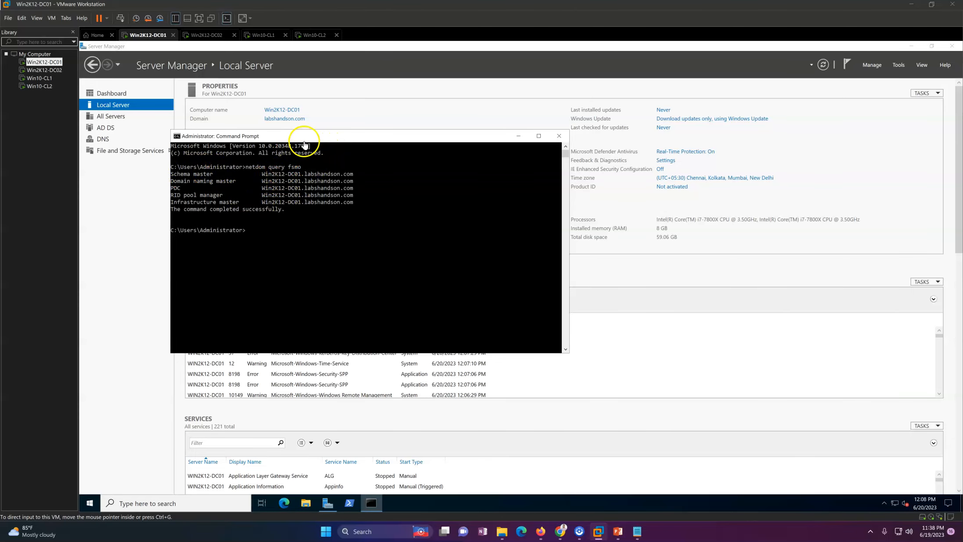
pyautogui.moveTo(312, 135); pyautogui.dragTo(328, 201)
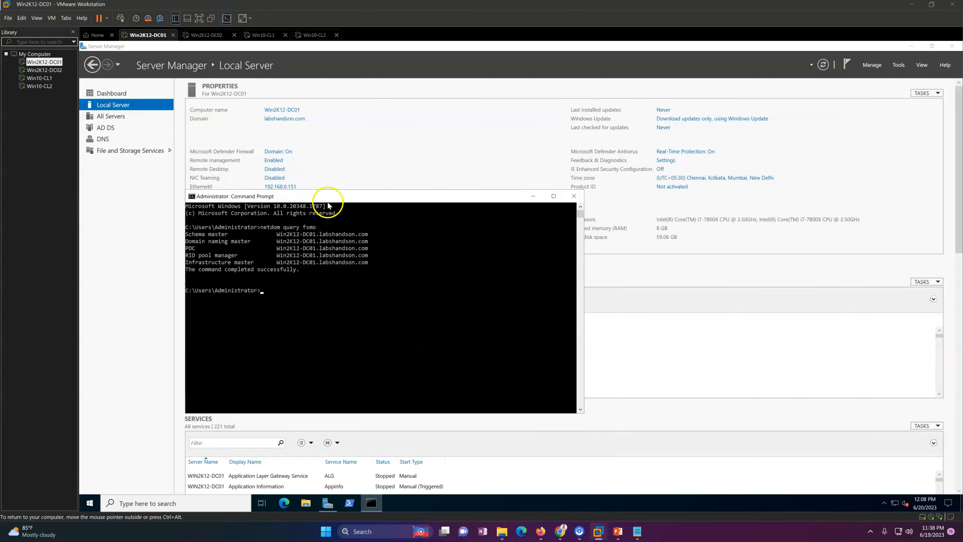
pyautogui.moveTo(324, 196); pyautogui.dragTo(317, 151)
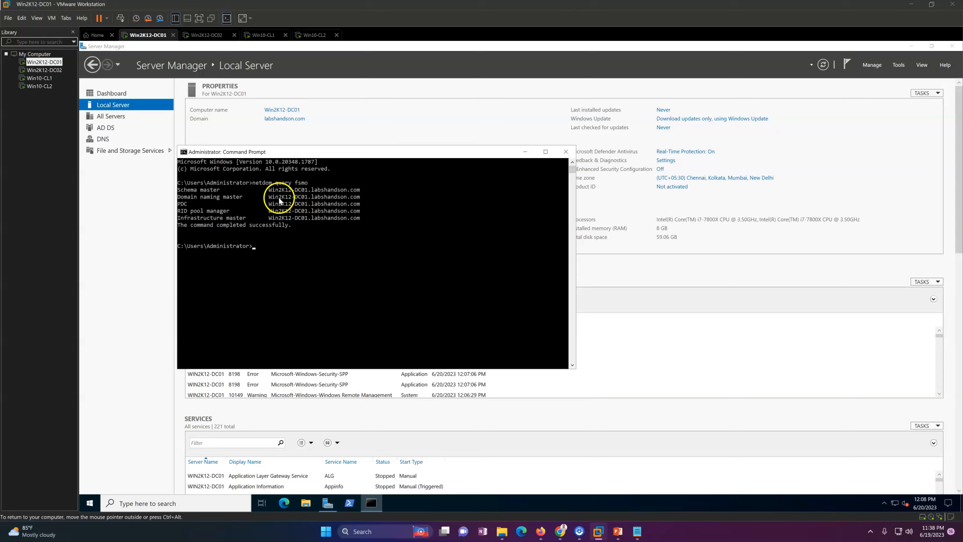
pyautogui.moveTo(328, 156); pyautogui.dragTo(336, 93)
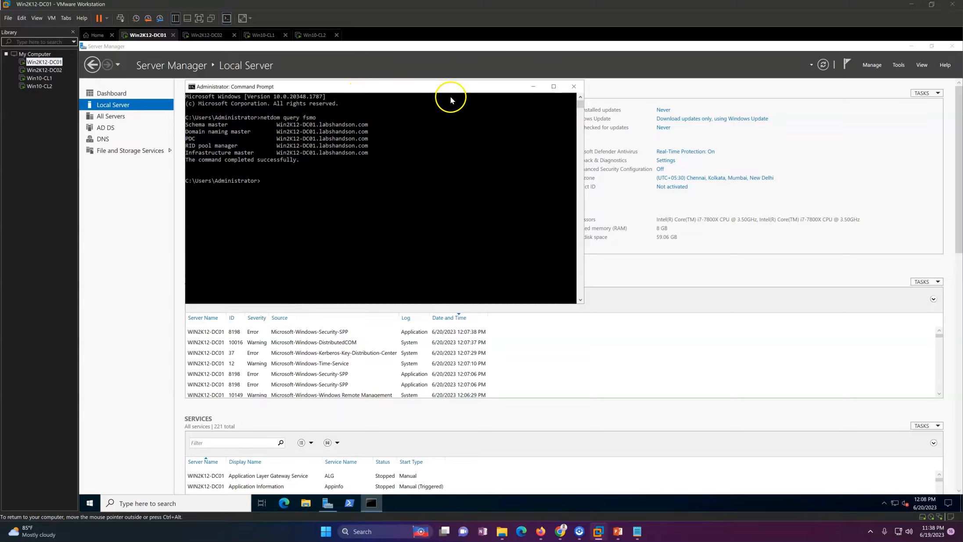
# Close the Command Prompt and refresh the Server Manager Dashboard.
pyautogui.click(573, 86)
pyautogui.click(105, 93)
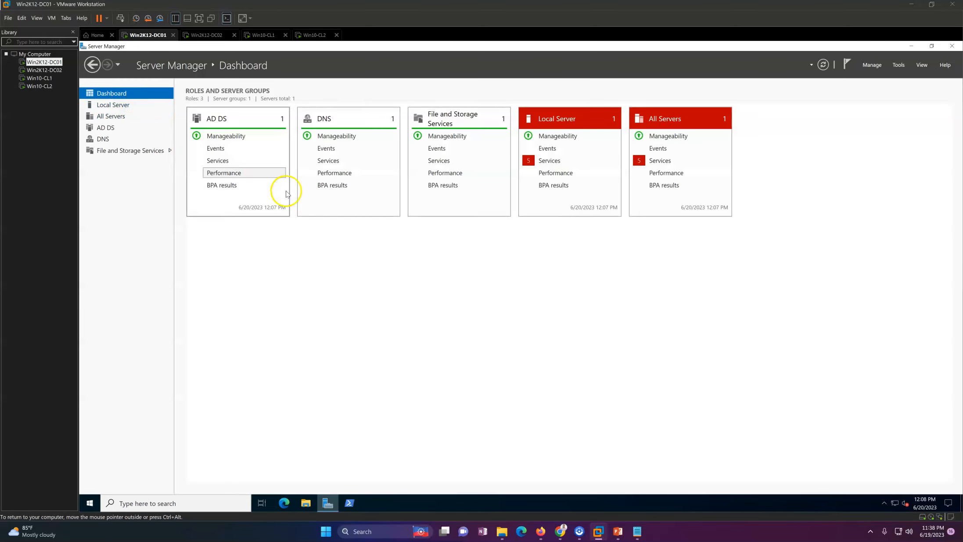
pyautogui.click(823, 65)
# Review and refresh the labshandson.com forward lookup zone records in DNS Manager.
pyautogui.click(659, 162)
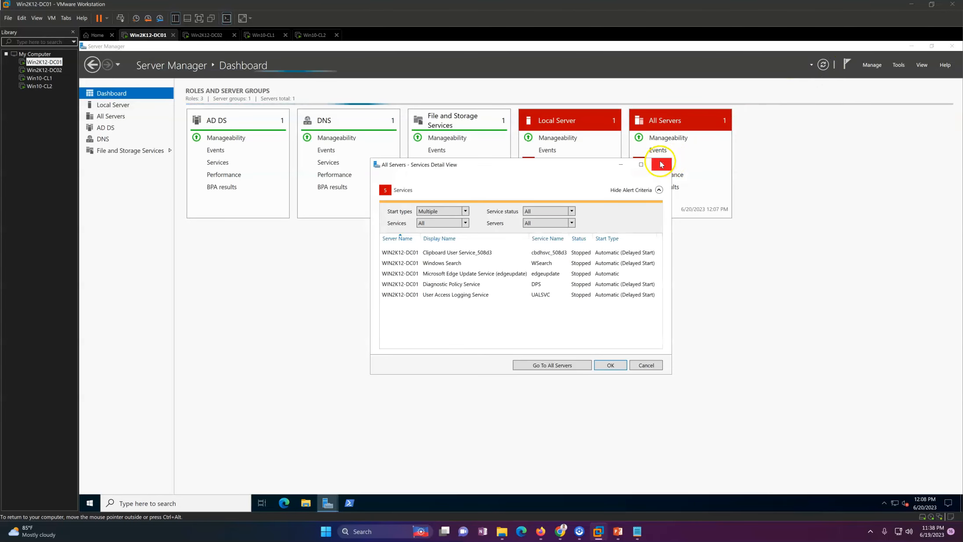
pyautogui.click(898, 65)
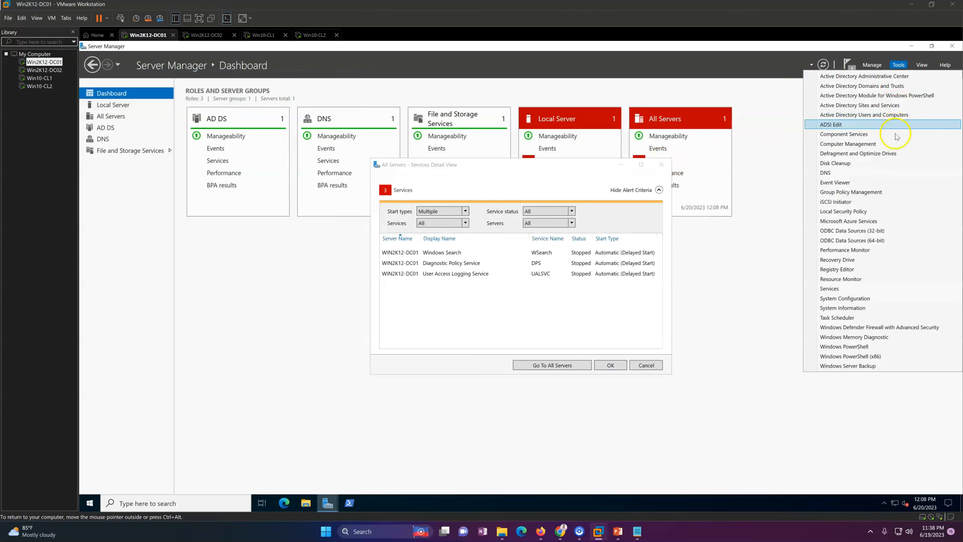
pyautogui.click(851, 172)
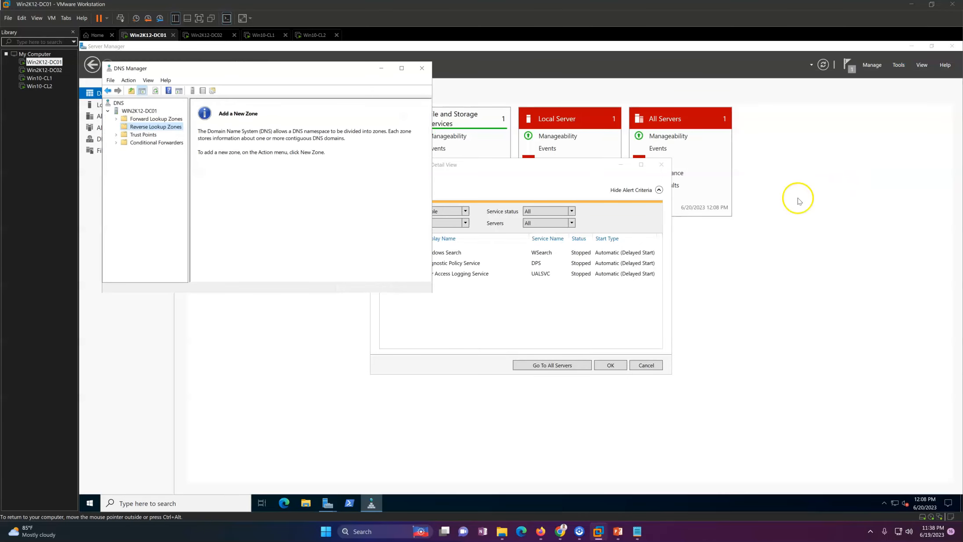
pyautogui.click(155, 119)
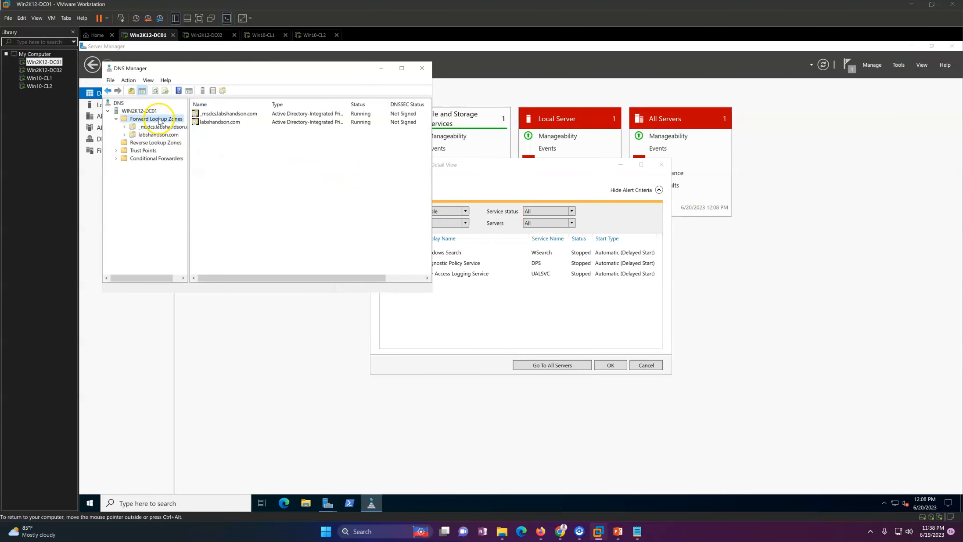
pyautogui.click(158, 135)
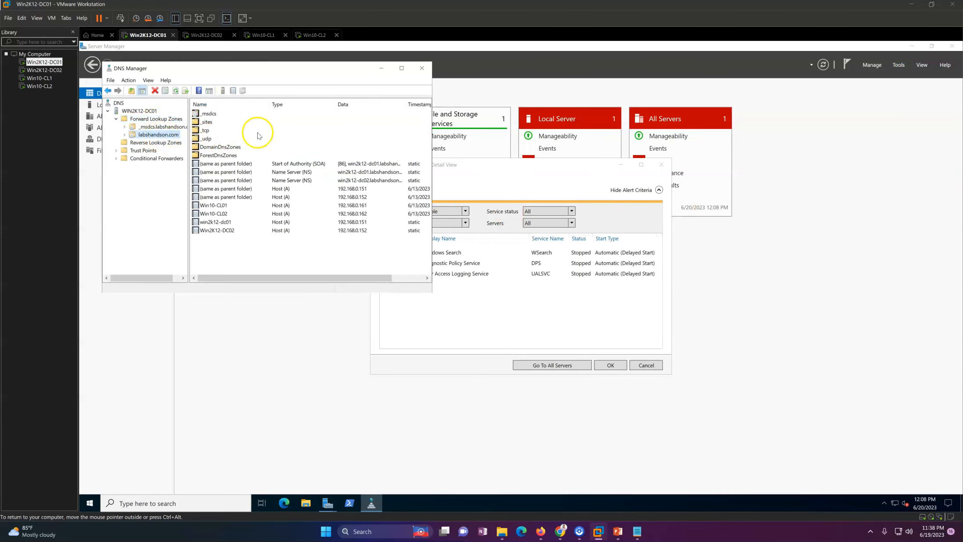
pyautogui.click(401, 68)
pyautogui.rightClick(242, 260)
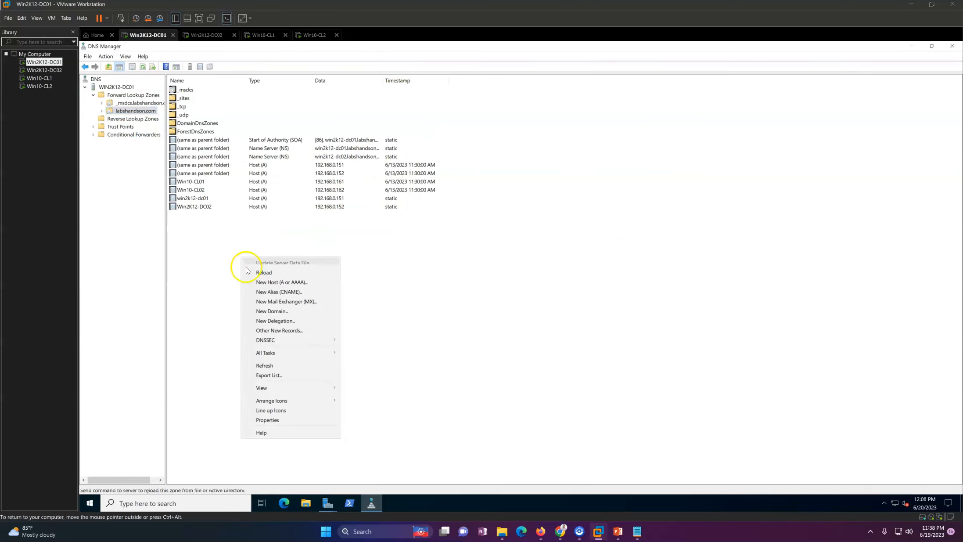
pyautogui.click(272, 369)
# Start the Windows Search and Diagnostic Policy services, then dismiss the detail view and minimize Server Manager.
pyautogui.click(912, 45)
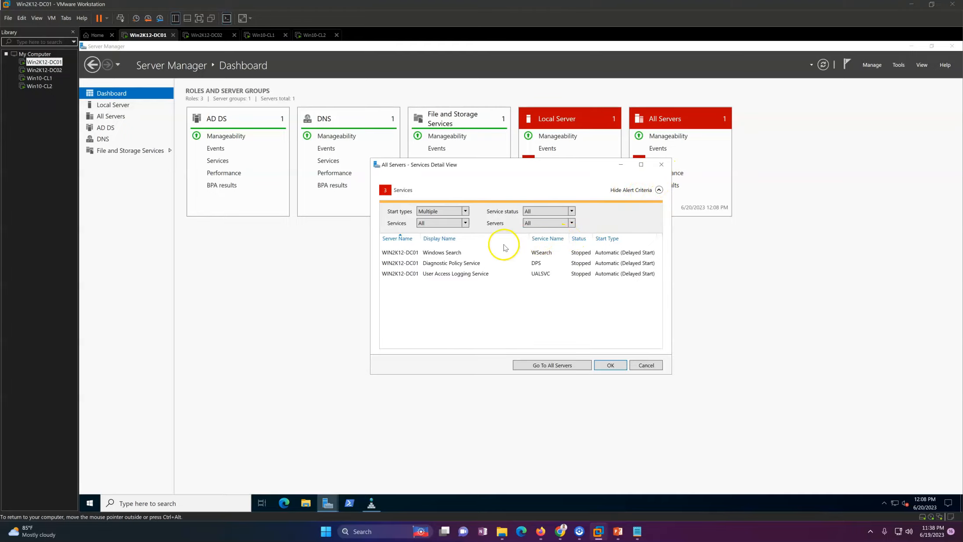
pyautogui.rightClick(470, 256)
pyautogui.click(488, 262)
pyautogui.rightClick(457, 264)
pyautogui.click(479, 271)
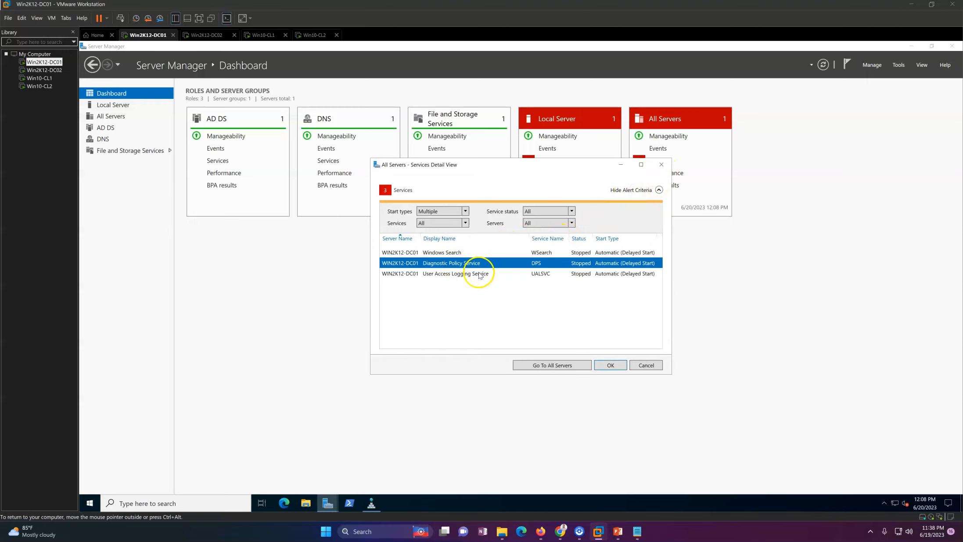
pyautogui.rightClick(464, 278)
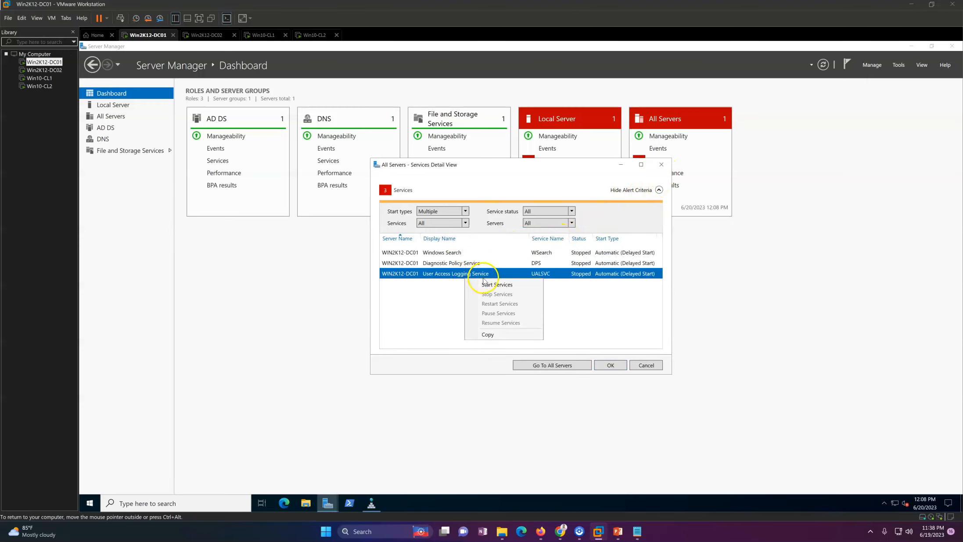
pyautogui.click(610, 364)
pyautogui.click(905, 47)
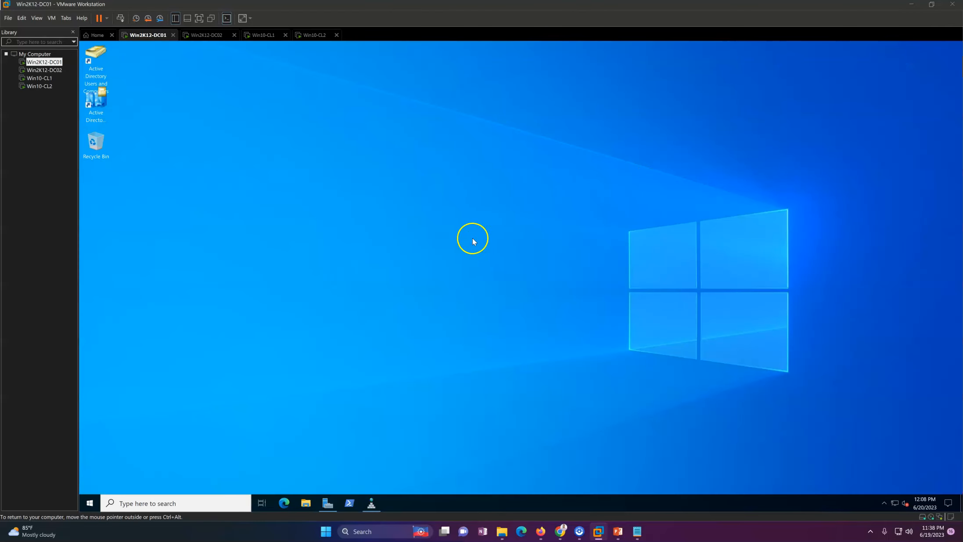
# Open WIN2K12-DC01's properties under Domain Controllers and confirm Windows Server 2022 Standard, version 10.0 (20348).
pyautogui.click(105, 75)
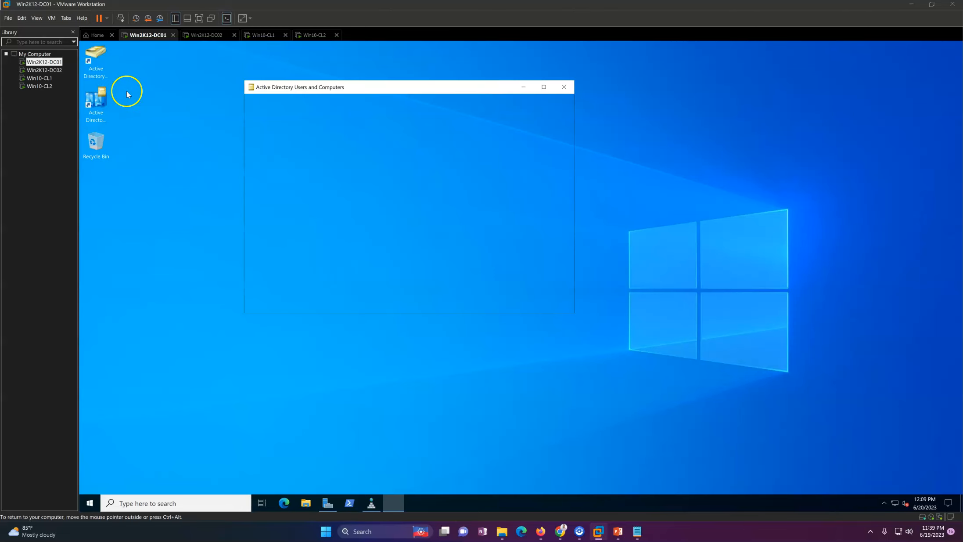
pyautogui.click(292, 161)
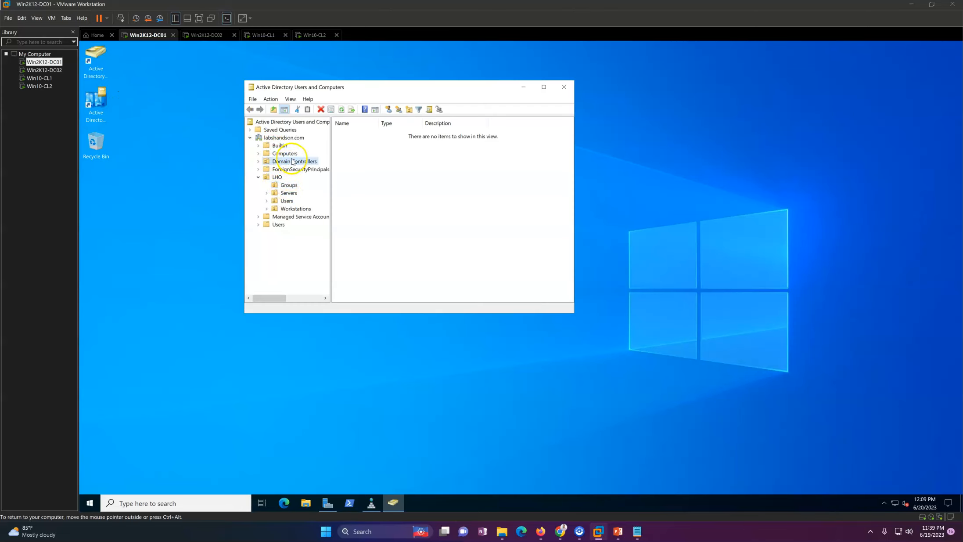
pyautogui.doubleClick(365, 134)
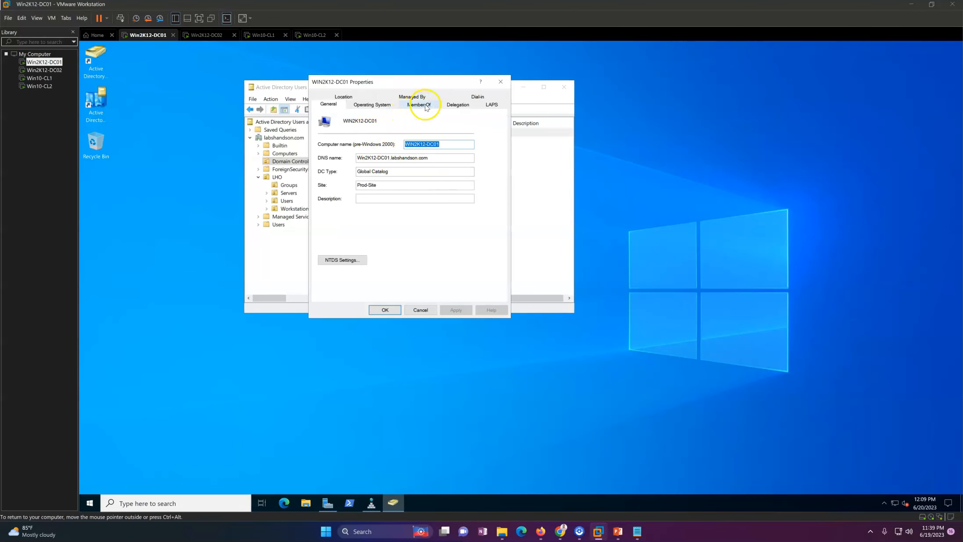
pyautogui.click(368, 104)
# Check DC01's LAPS settings and close its properties dialog.
pyautogui.moveTo(499, 197); pyautogui.dragTo(505, 208)
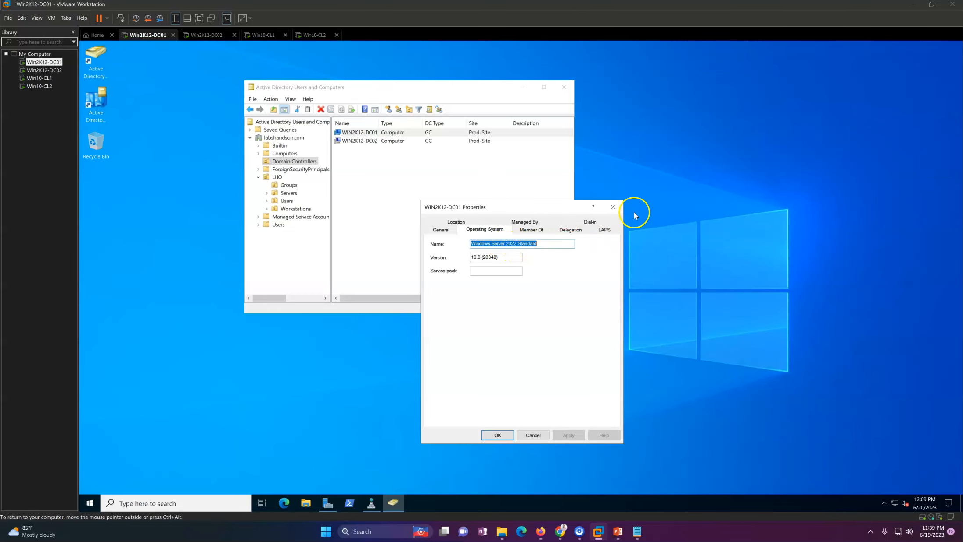
pyautogui.click(604, 229)
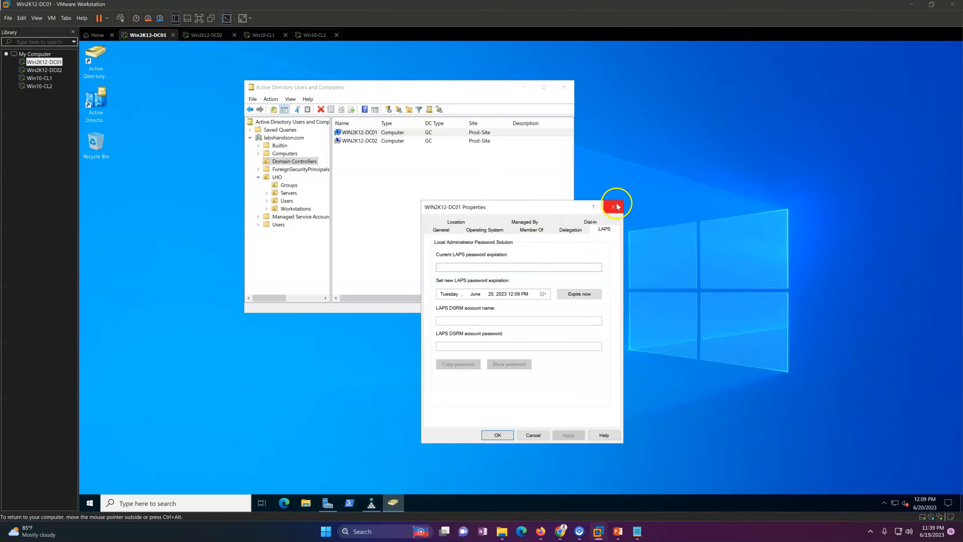
pyautogui.moveTo(532, 212); pyautogui.dragTo(580, 210)
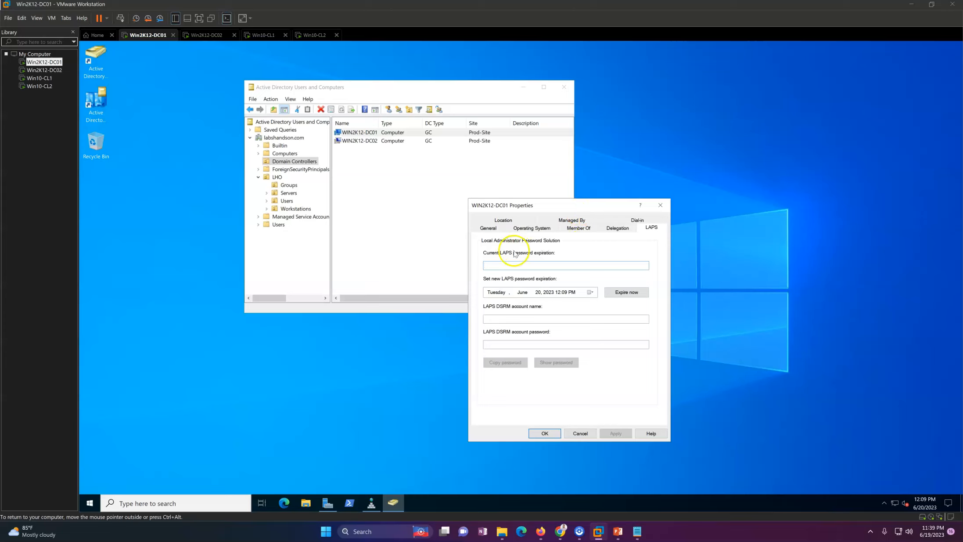
pyautogui.click(660, 205)
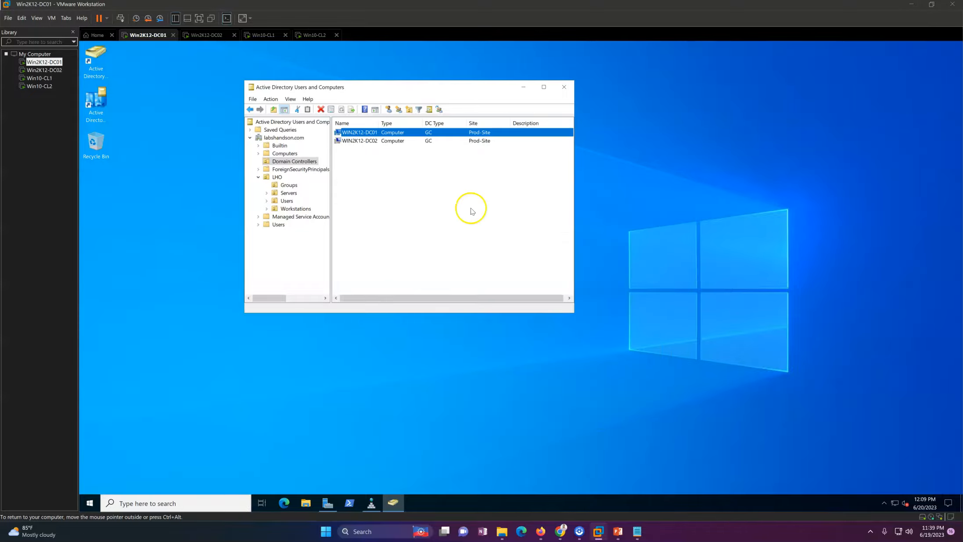
pyautogui.click(364, 133)
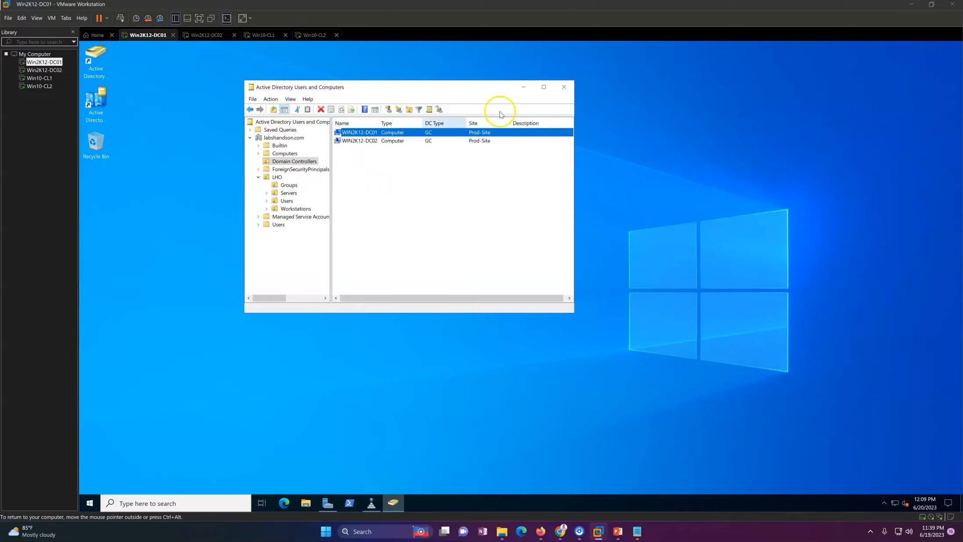
pyautogui.click(381, 231)
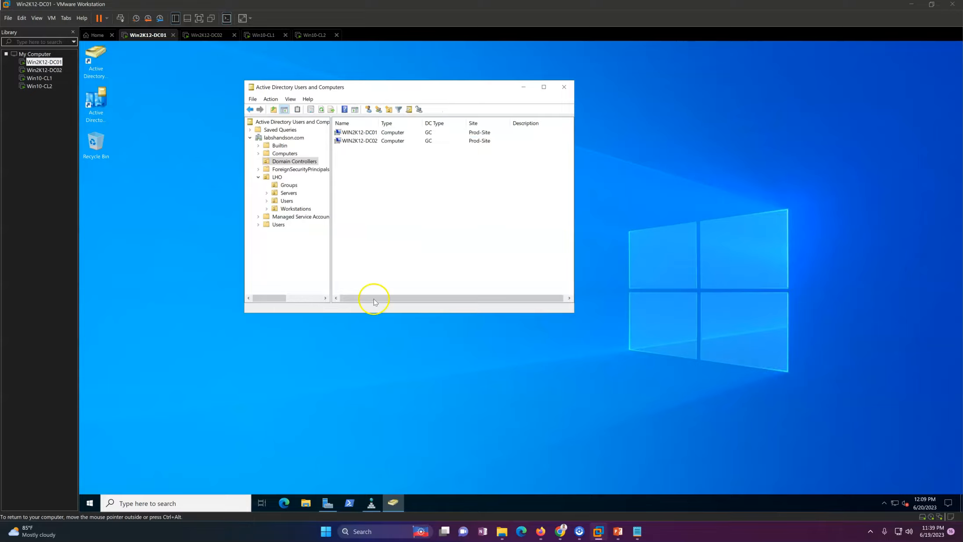
pyautogui.click(109, 106)
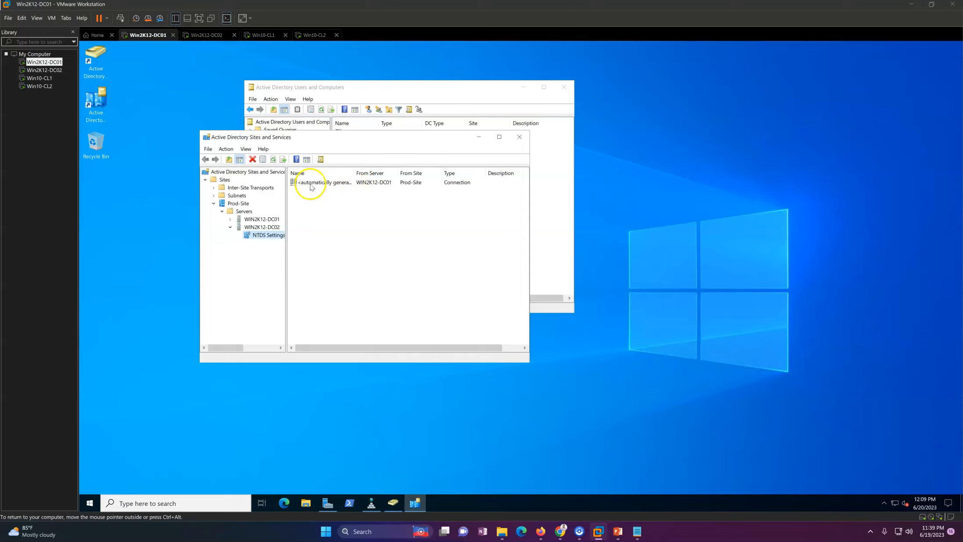
# Expand WIN2K12-DC01's NTDS Settings and inspect the automatically generated connection from WIN2K12-DC02.
pyautogui.doubleClick(264, 219)
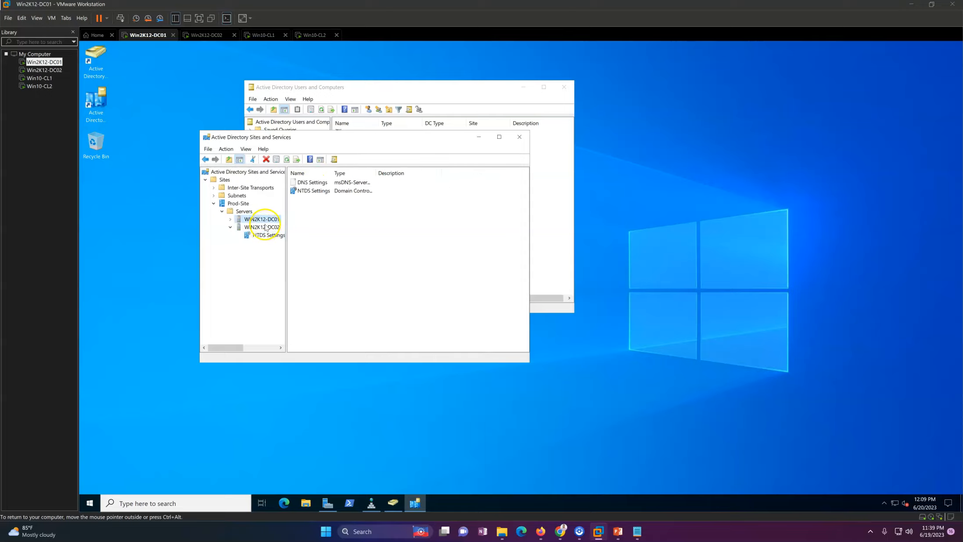
pyautogui.click(266, 228)
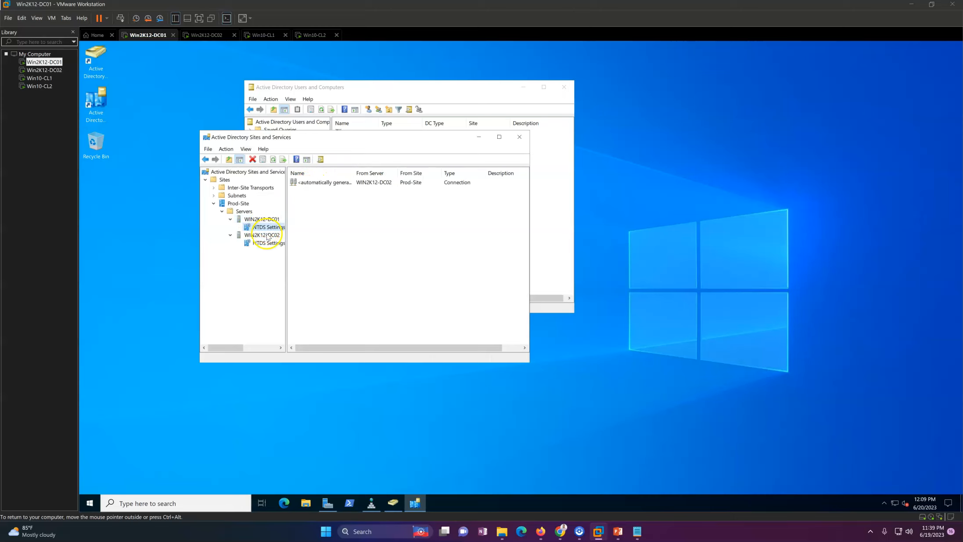
pyautogui.click(319, 186)
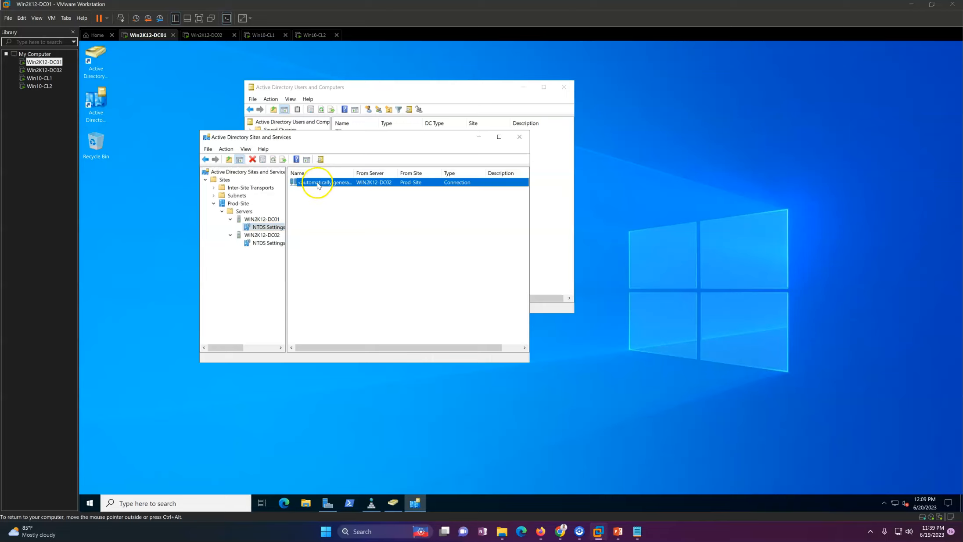
pyautogui.click(378, 284)
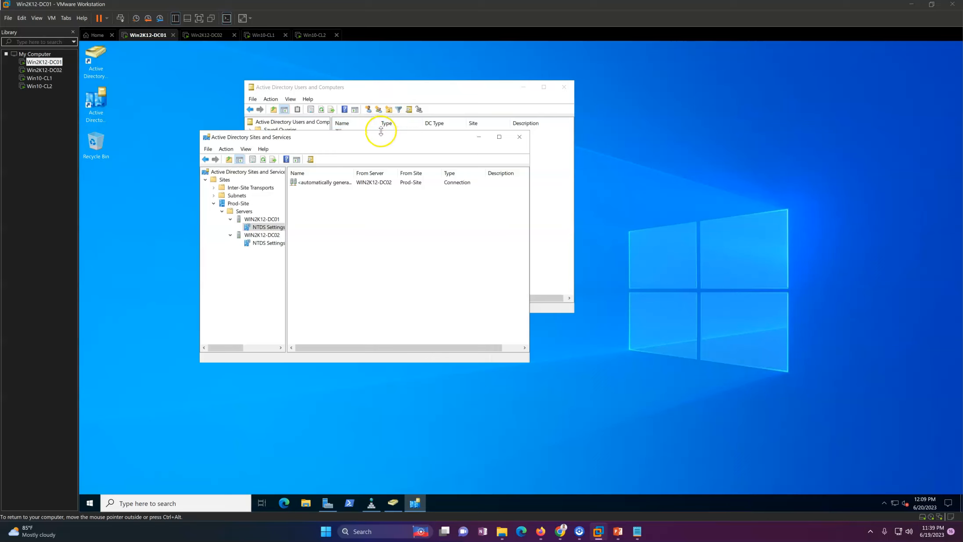
# Arrange Sites and Services and Users and Computers side by side with Sites and Services in focus.
pyautogui.moveTo(370, 143); pyautogui.dragTo(319, 163)
pyautogui.moveTo(425, 90); pyautogui.dragTo(605, 83)
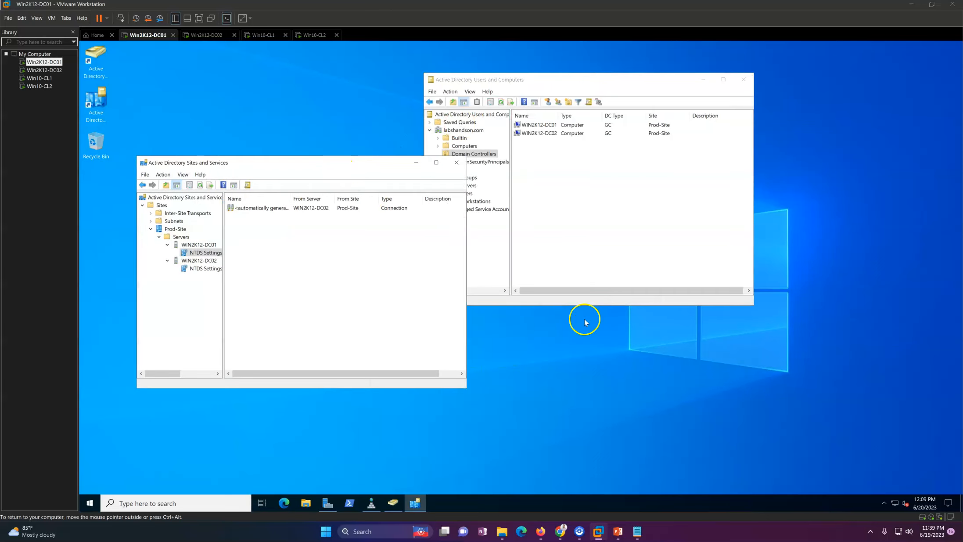
pyautogui.click(305, 315)
pyautogui.click(319, 429)
pyautogui.click(339, 336)
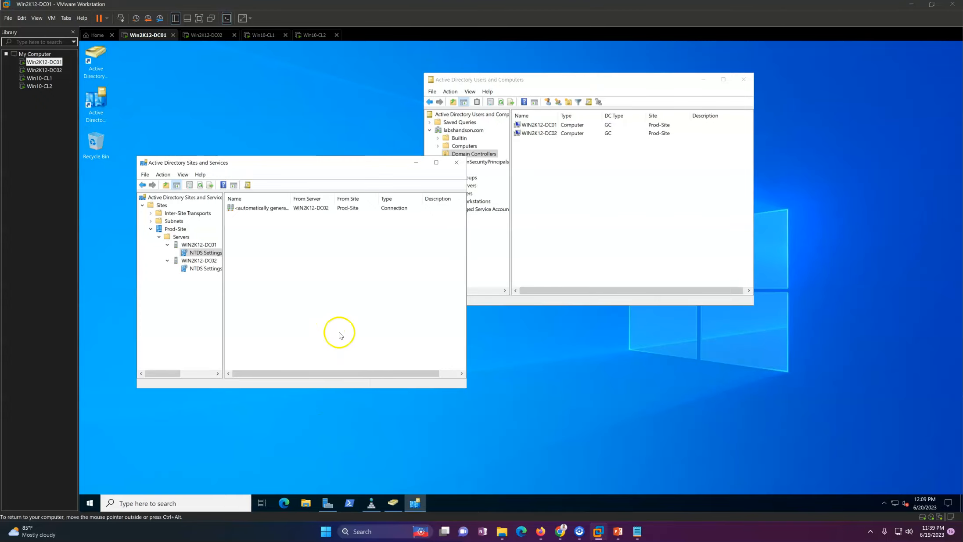
pyautogui.click(321, 438)
pyautogui.click(591, 252)
pyautogui.click(378, 288)
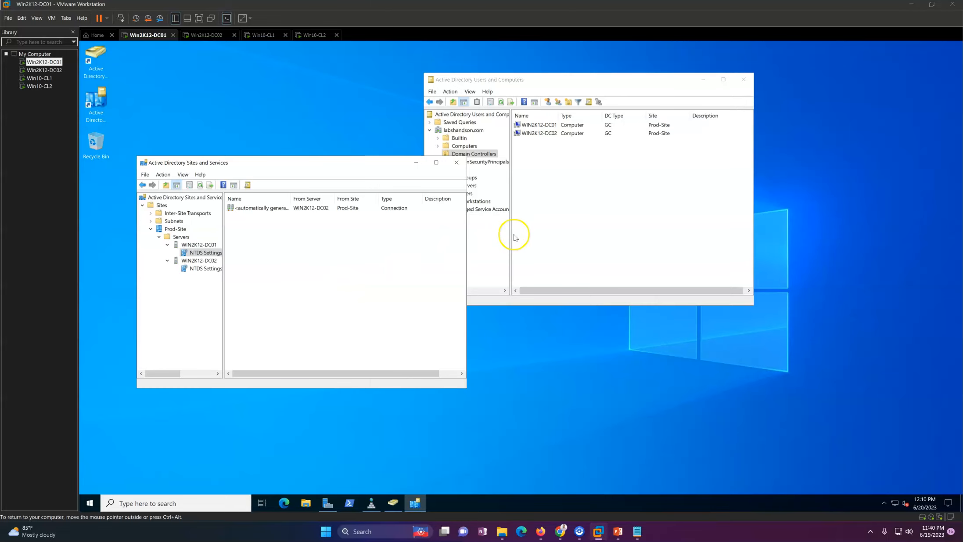
pyautogui.click(531, 231)
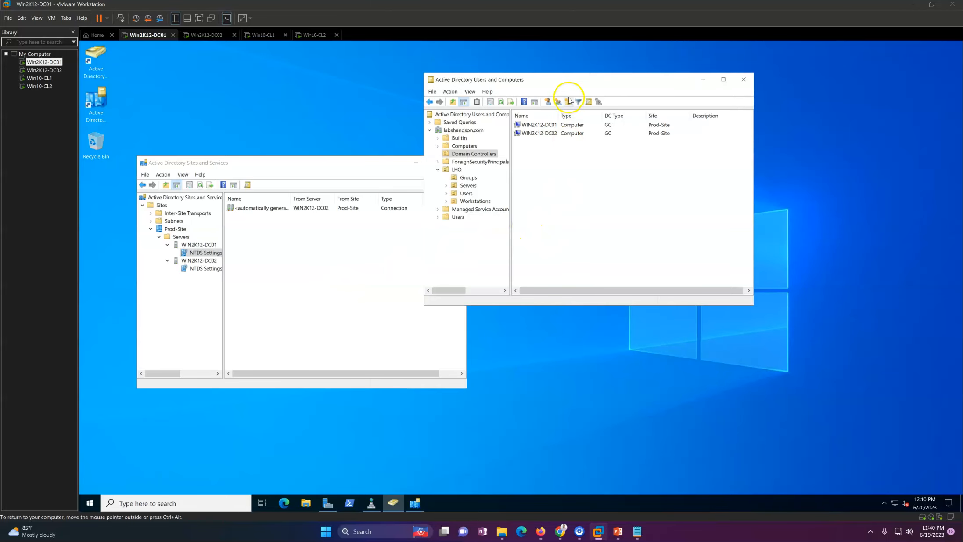
pyautogui.moveTo(557, 83); pyautogui.dragTo(614, 81)
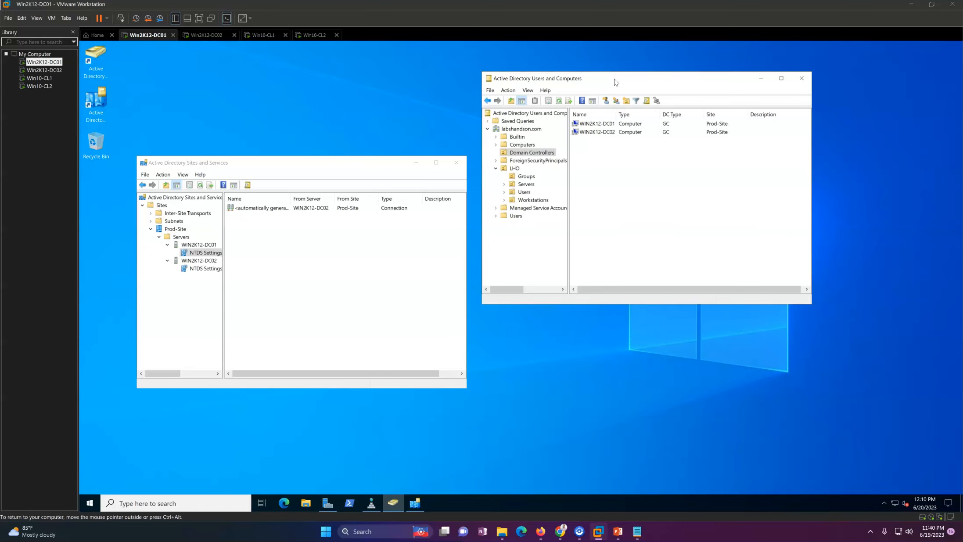
pyautogui.click(389, 287)
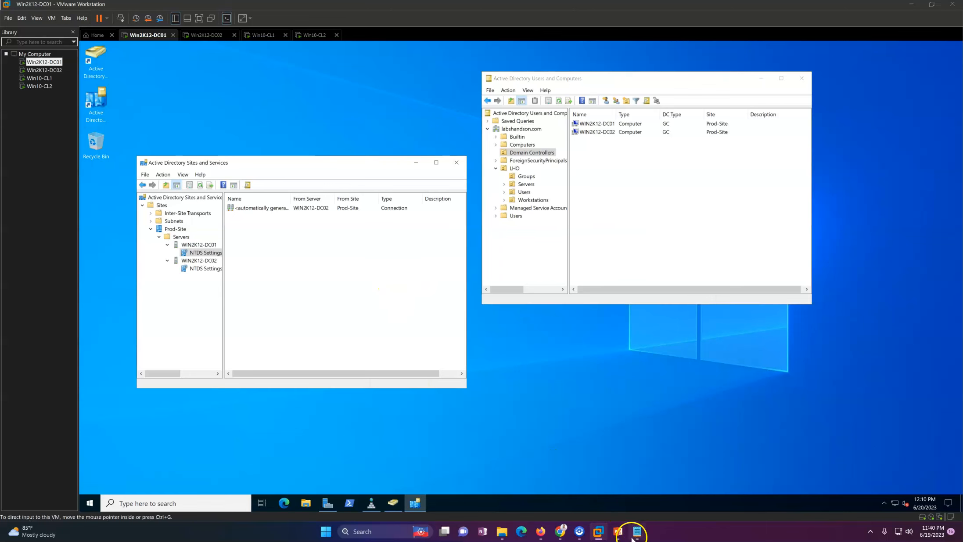
# Advance the PowerPoint slide show past the Scenario 2 slide to the closing thank-you slide 6.
pyautogui.click(617, 531)
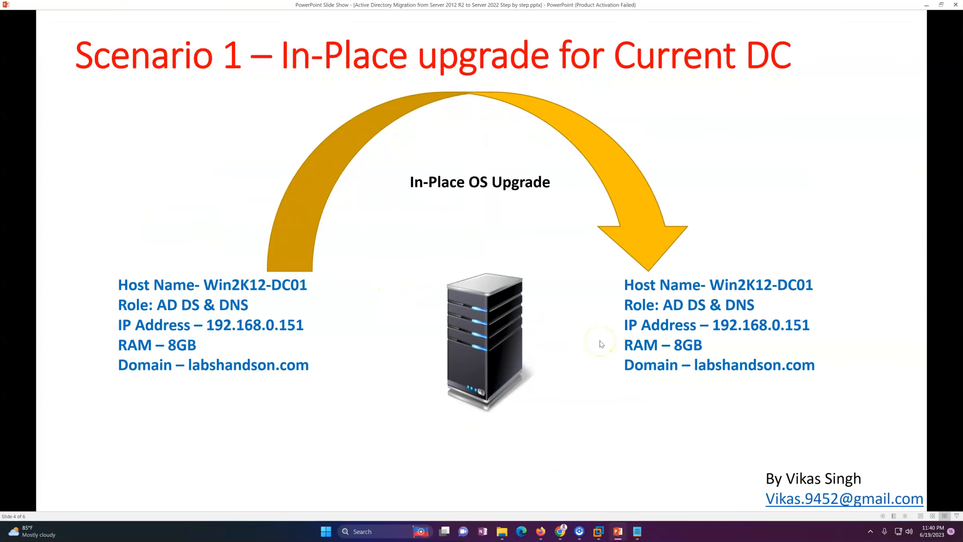
pyautogui.click(720, 87)
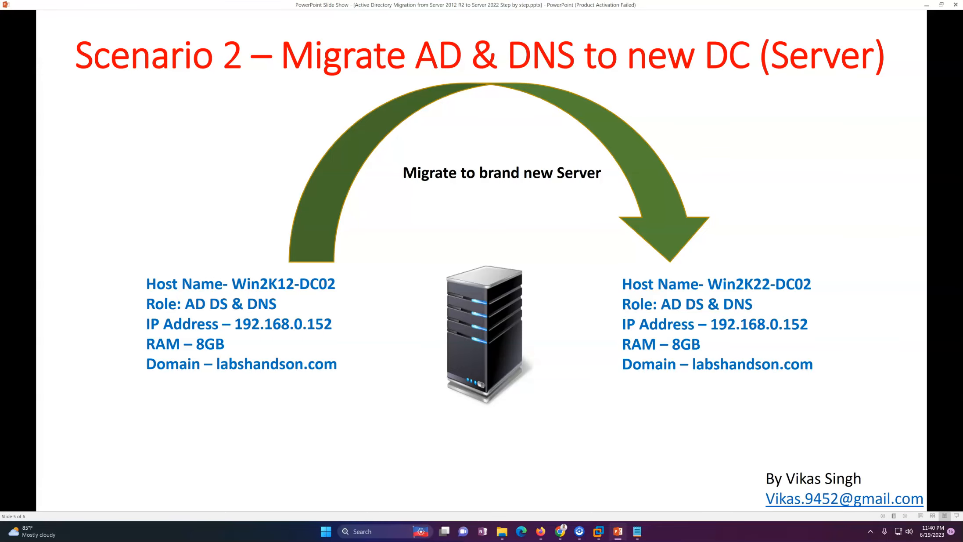
pyautogui.click(709, 74)
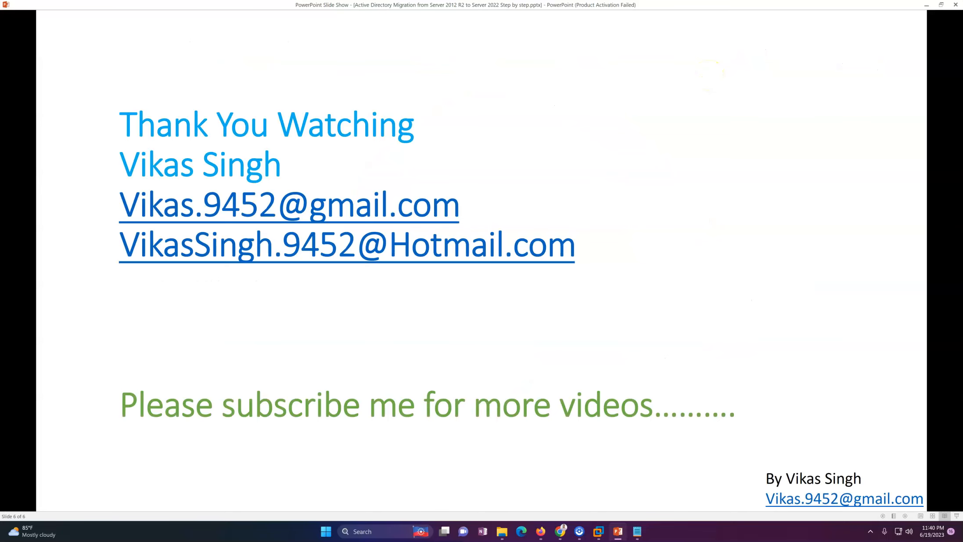